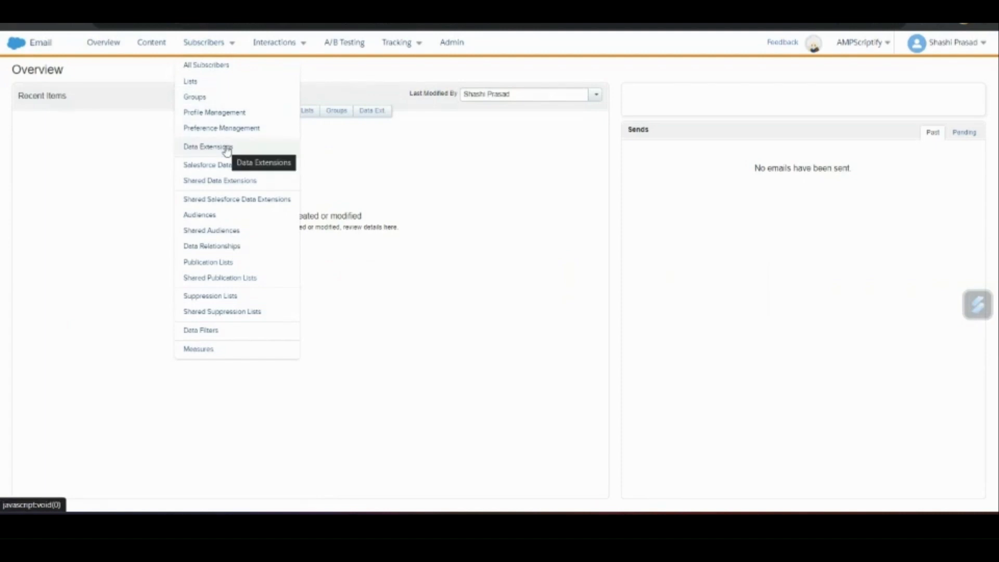
In Data Extensions, create a subfolder named "1.1 Customer Details" inside the "1. Customer Profile" folder
click(226, 149)
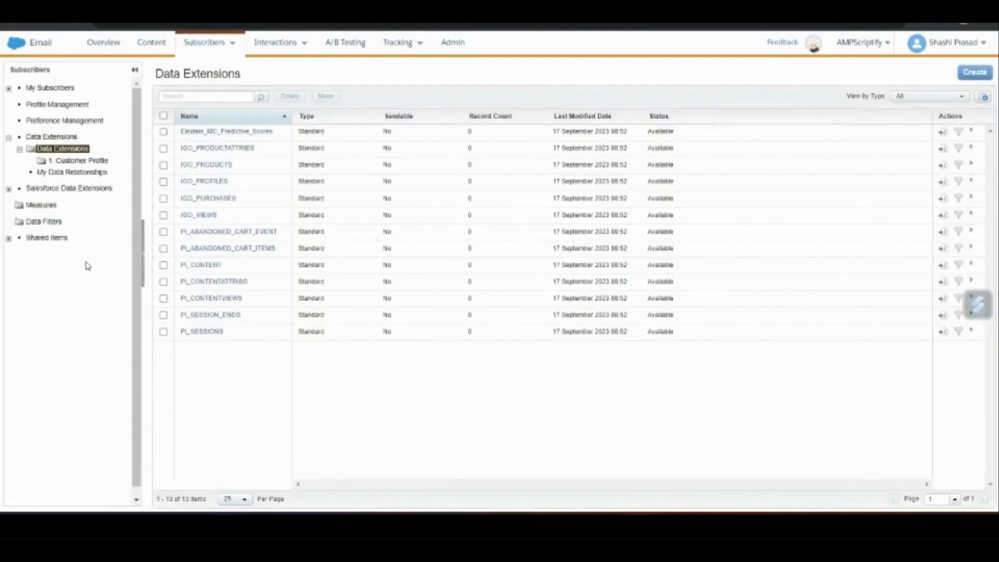
click(87, 166)
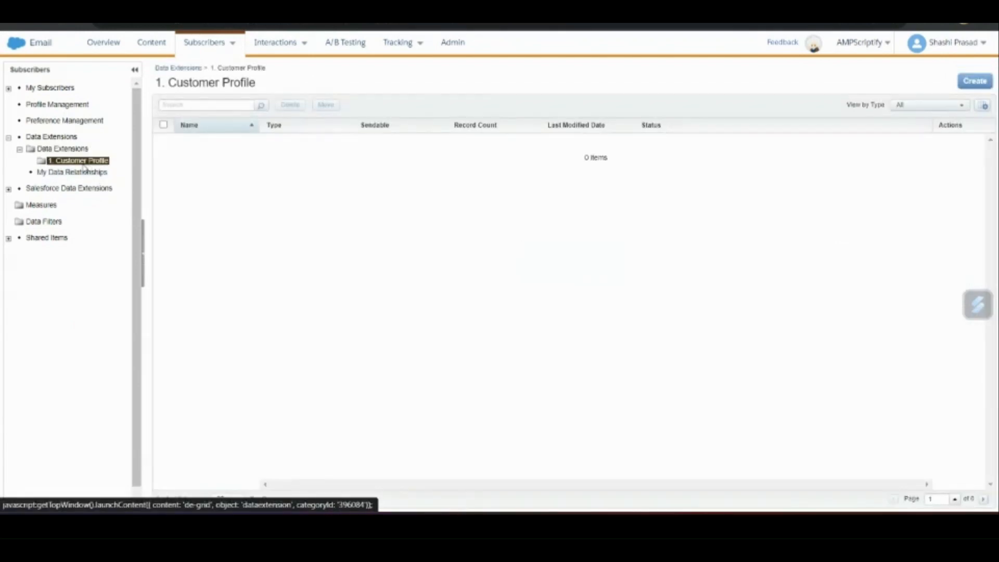
click(75, 165)
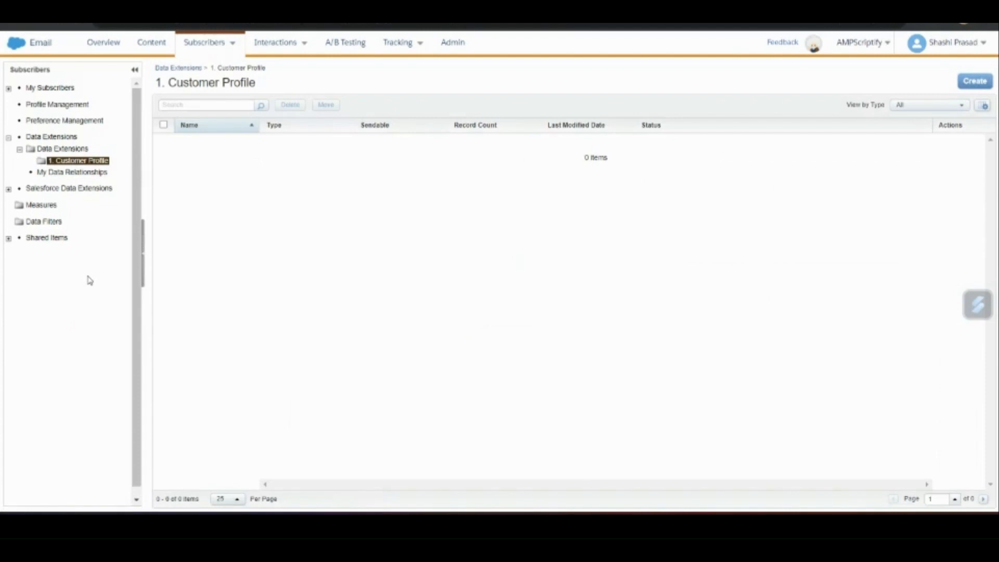
right_click(79, 162)
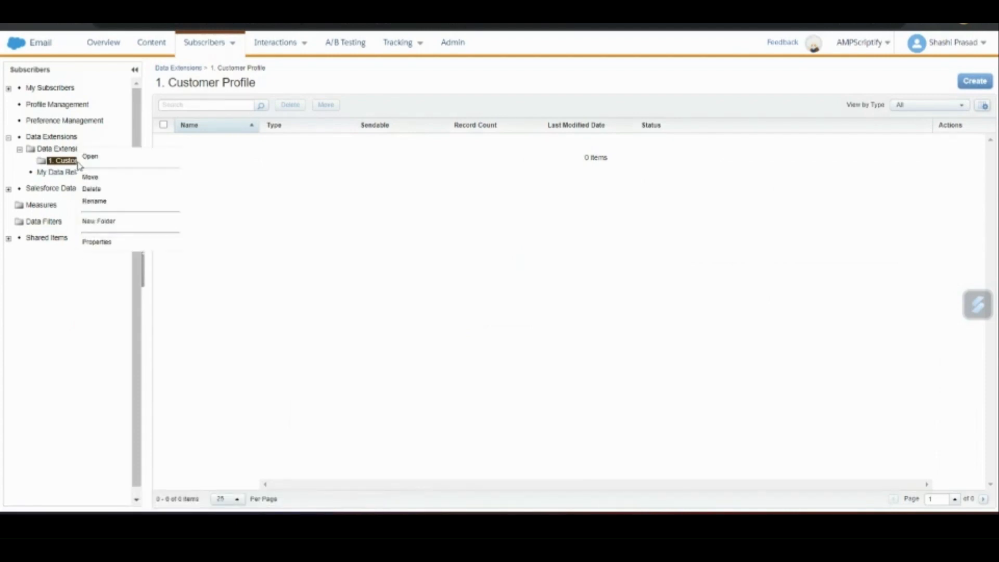
click(117, 221)
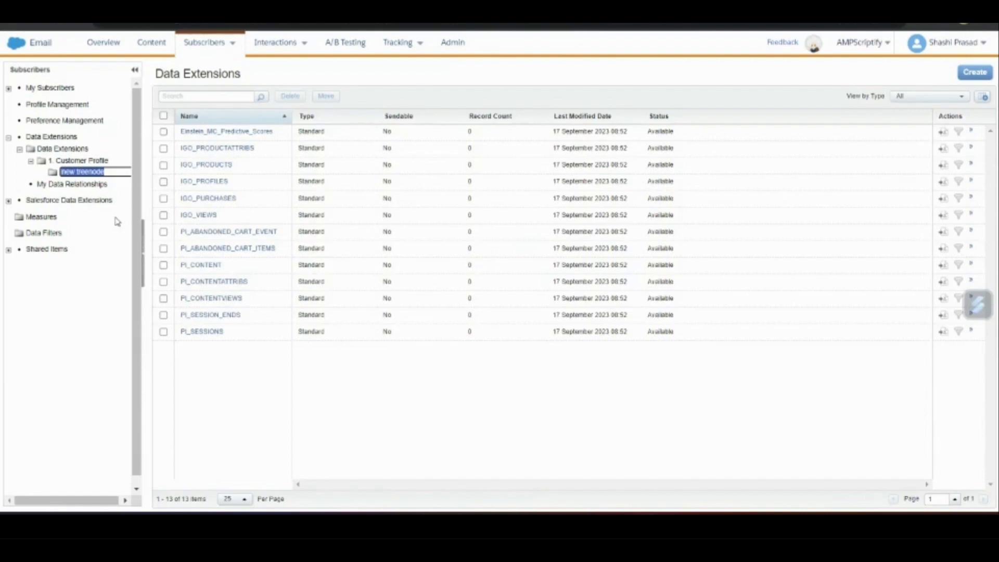
text(1.1 Customer Details)
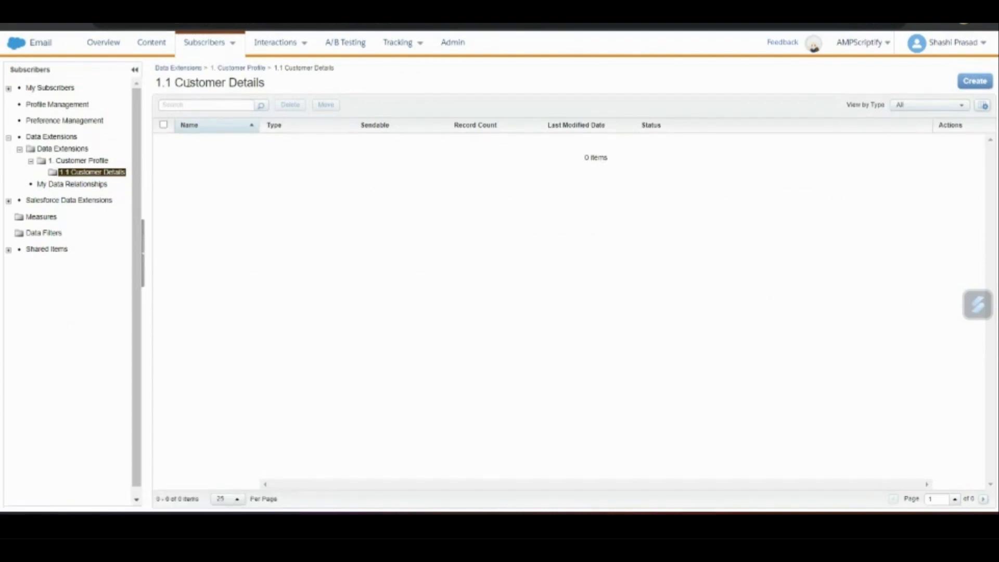
Start creating a Standard Data Extension in the 1.1 Customer Details folder
drag(156, 82, 287, 85)
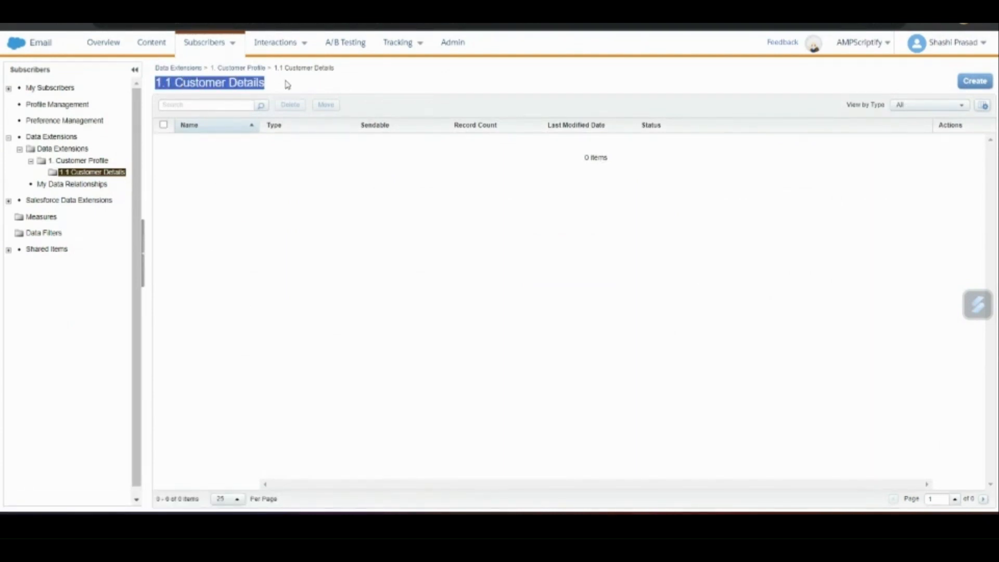
click(330, 216)
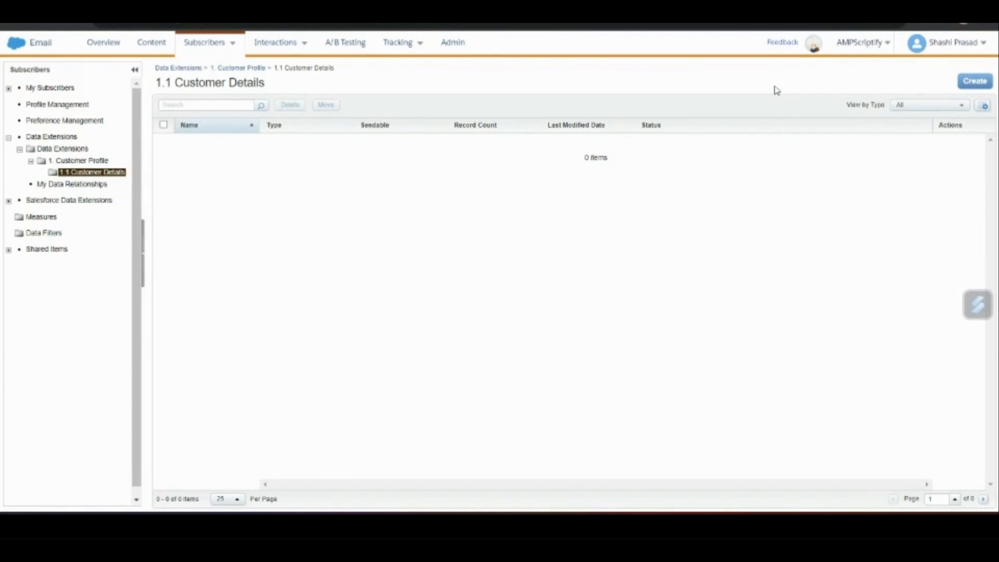
click(969, 85)
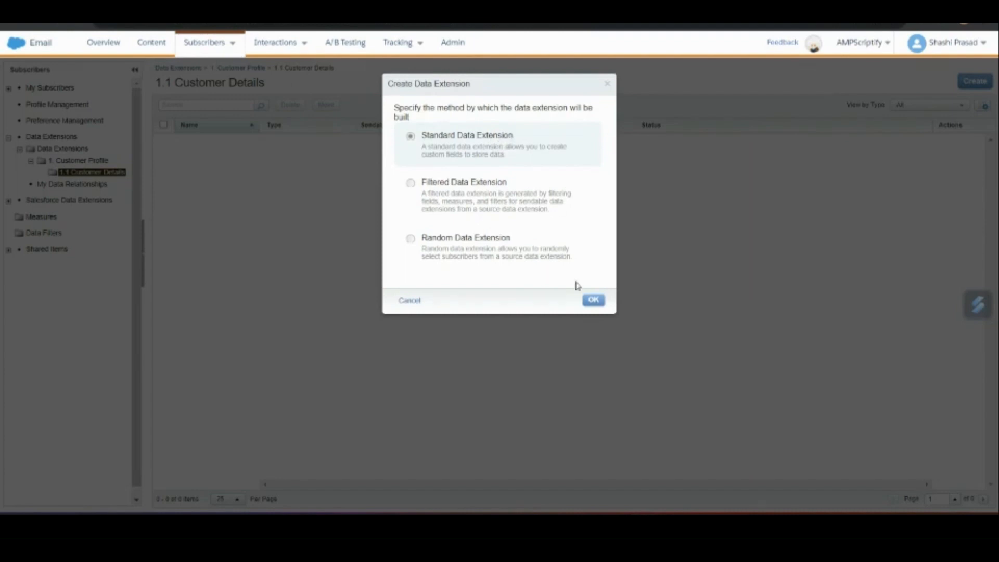
click(593, 301)
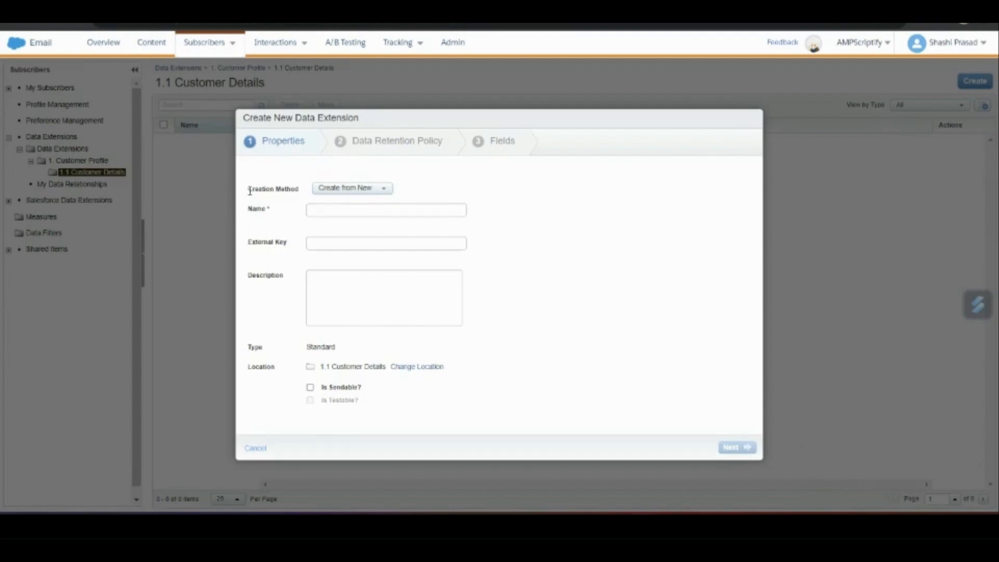
click(371, 189)
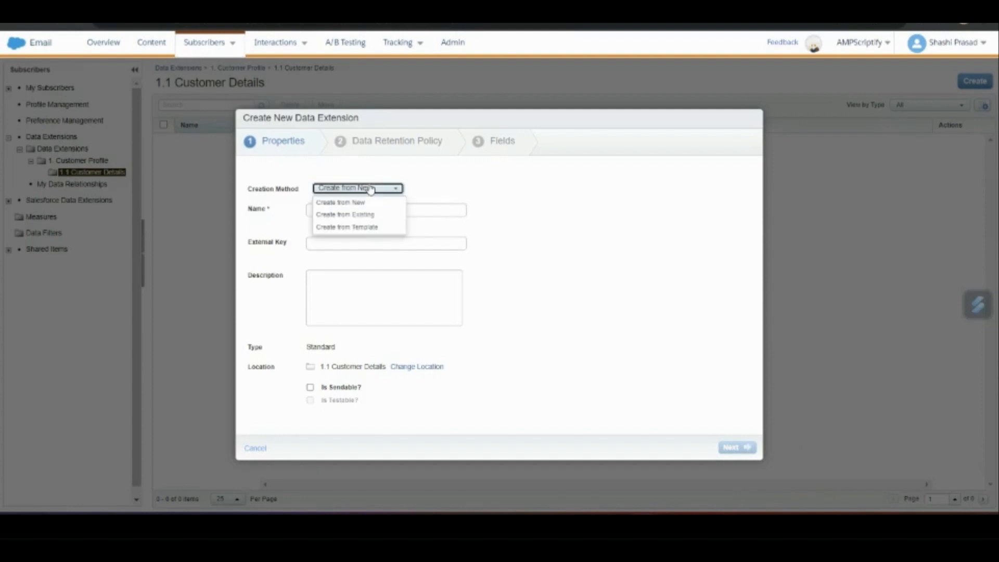
click(375, 203)
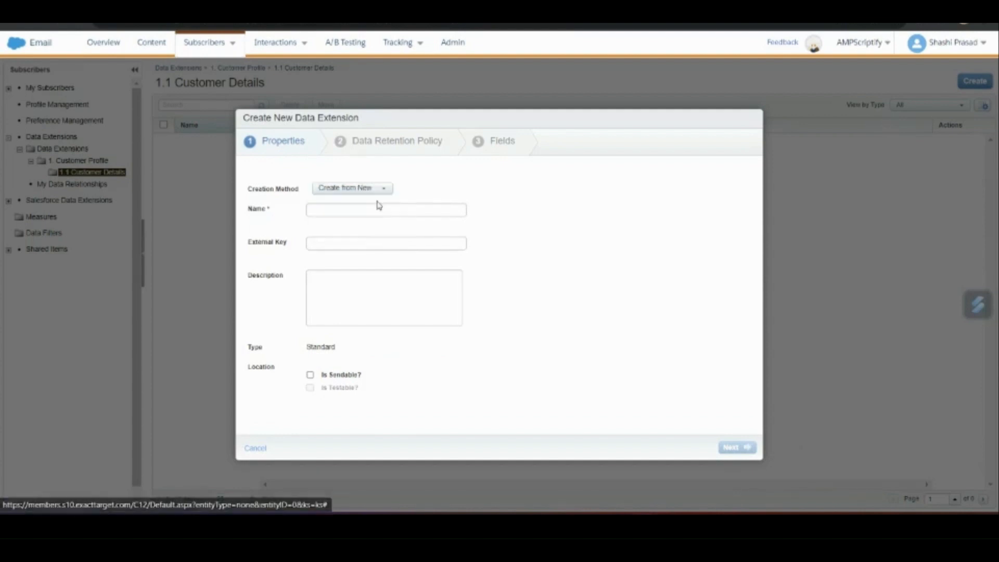
click(372, 189)
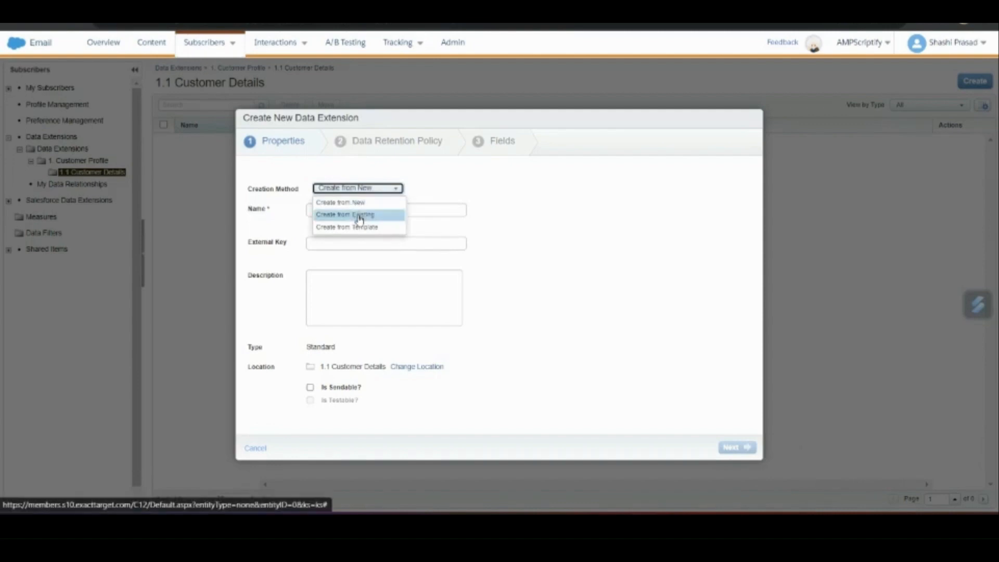
click(360, 215)
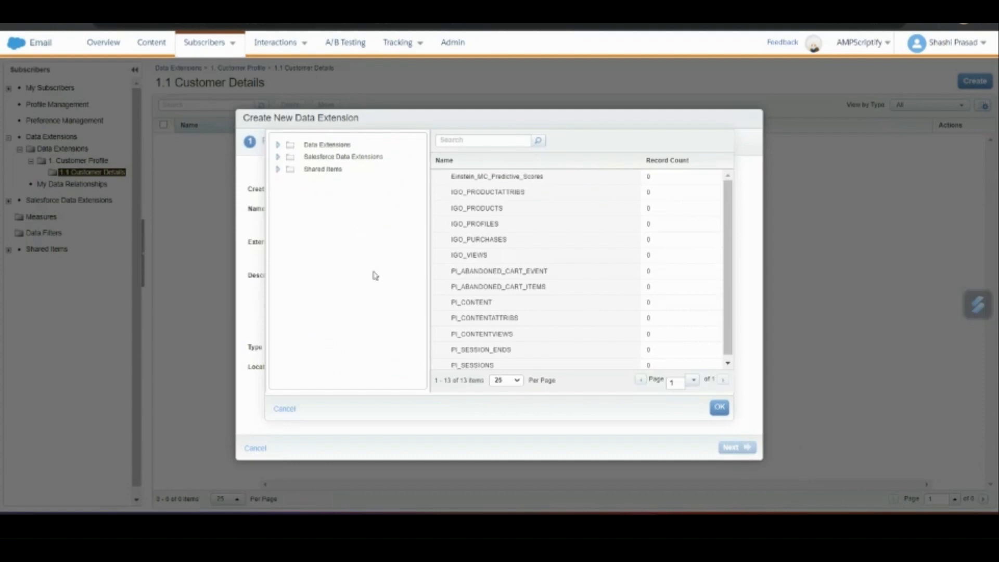
click(292, 412)
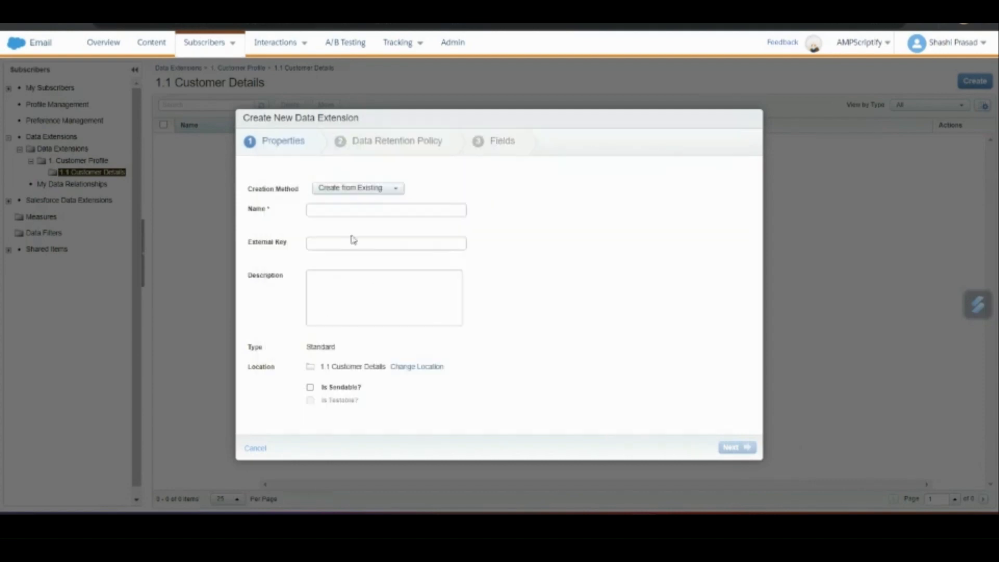
click(364, 189)
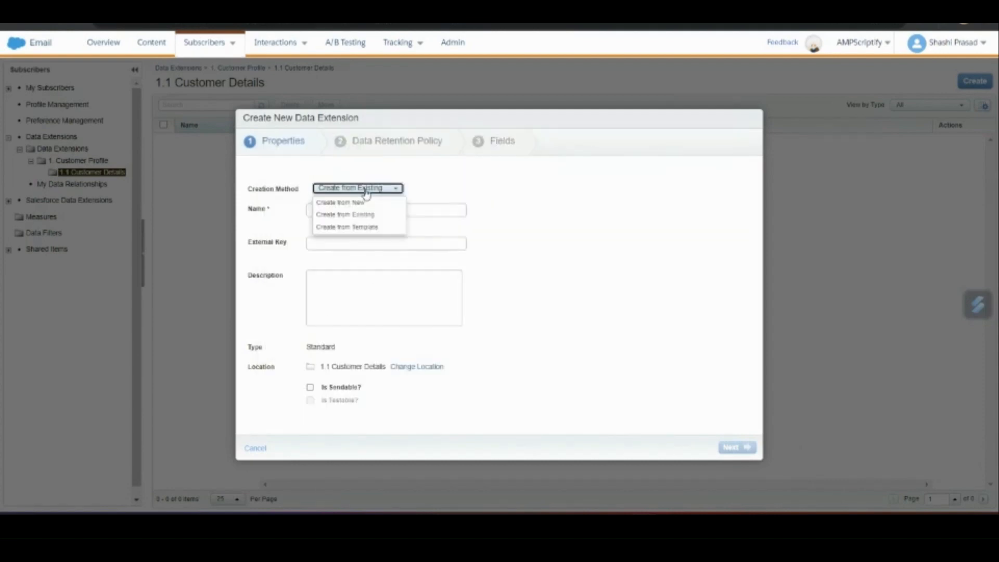
click(361, 228)
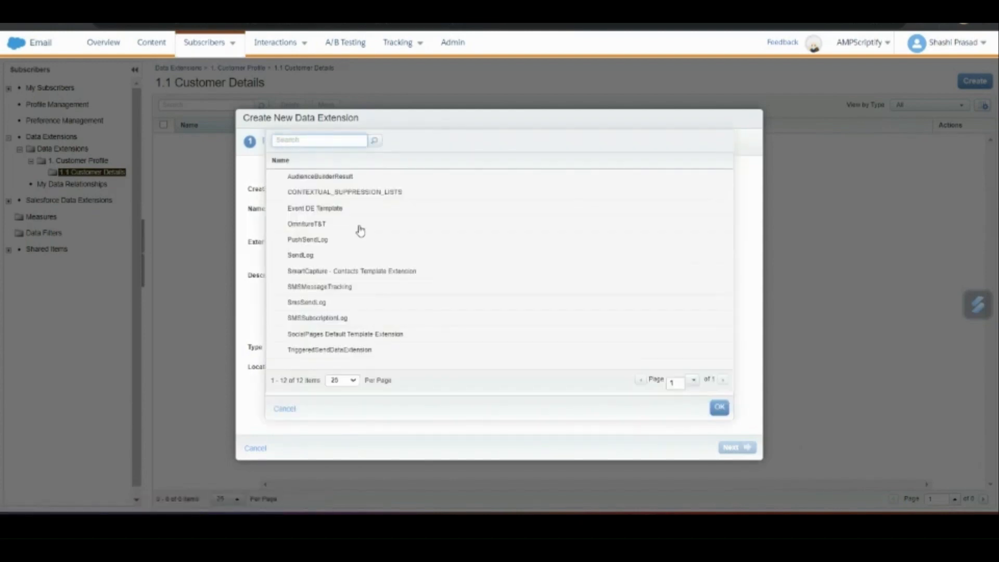
click(331, 259)
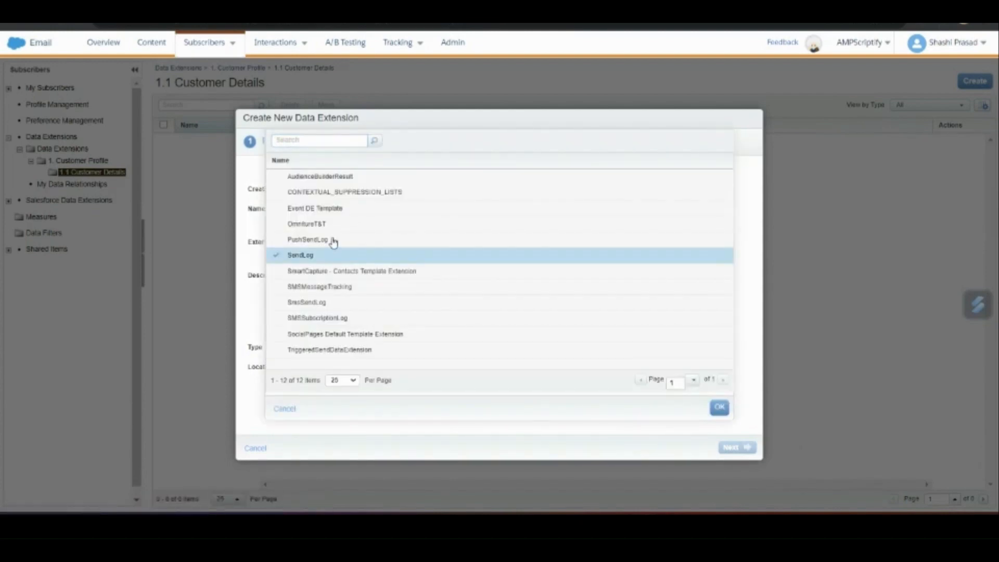
click(333, 241)
click(334, 307)
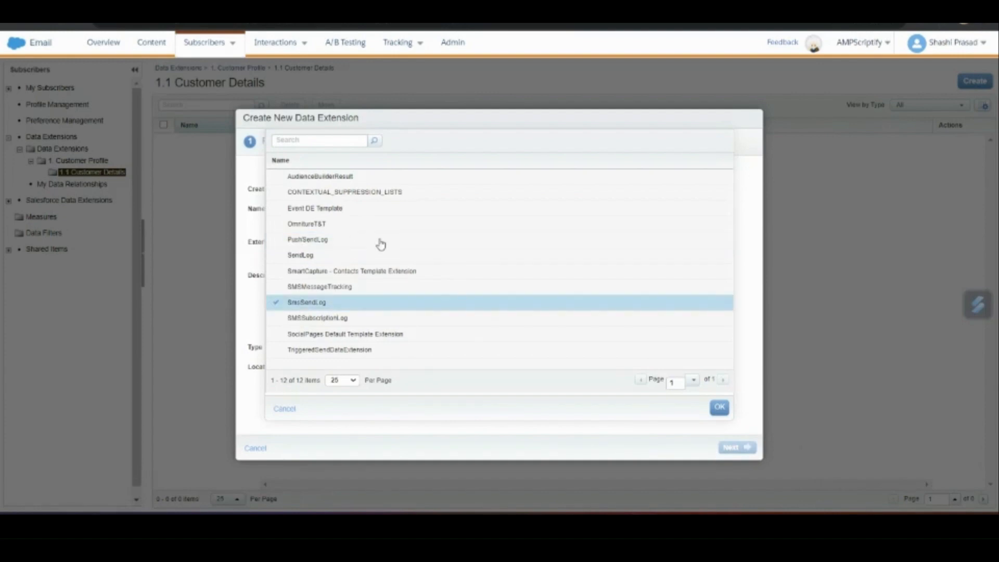
click(284, 408)
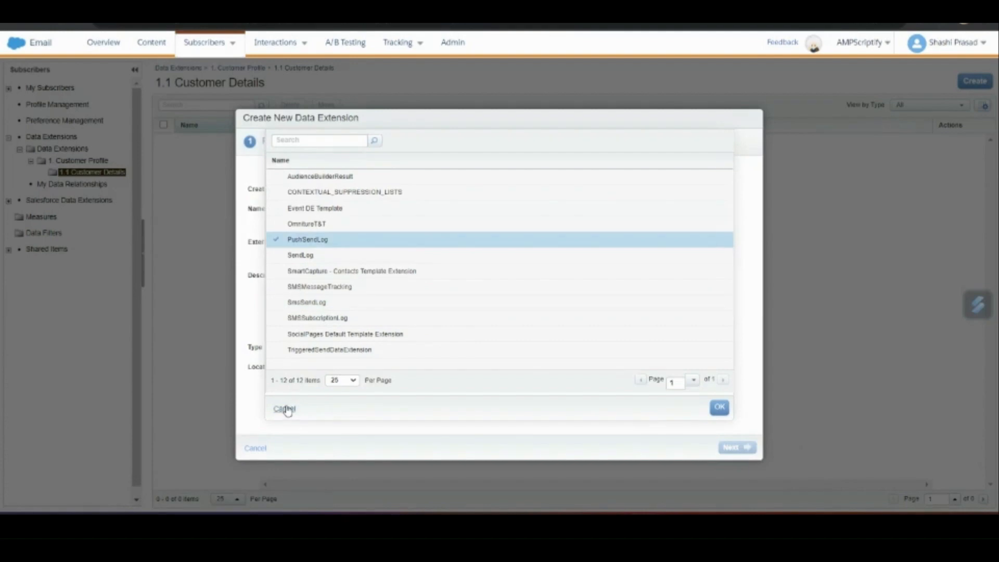
click(382, 191)
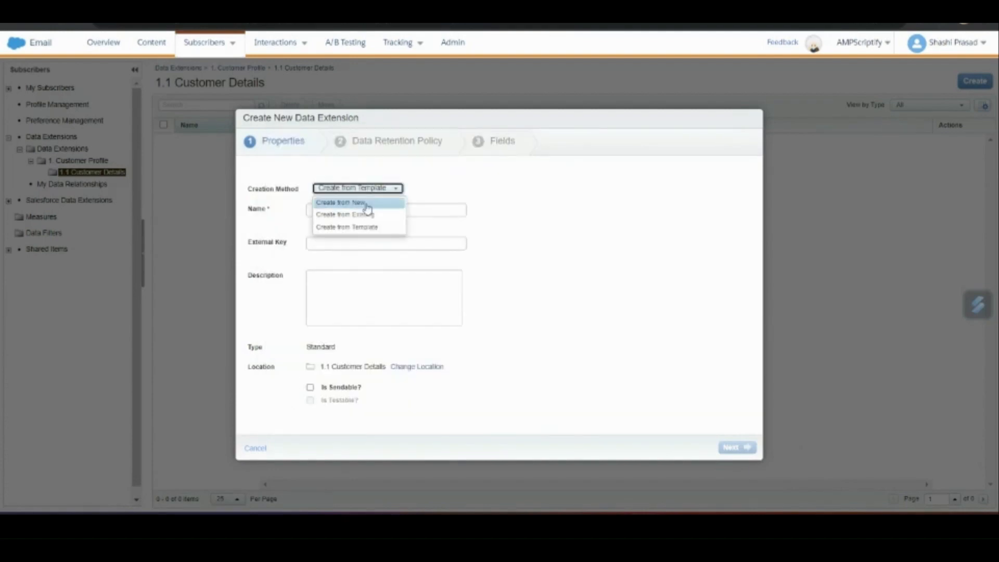
click(368, 205)
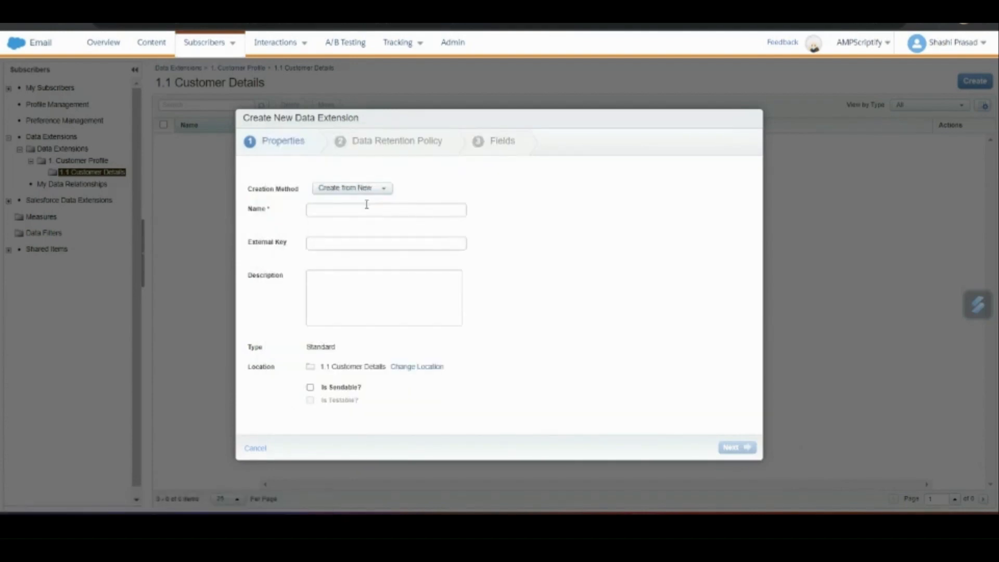
Name the new data extension CustomerProfile and use the same text as its external key
click(367, 206)
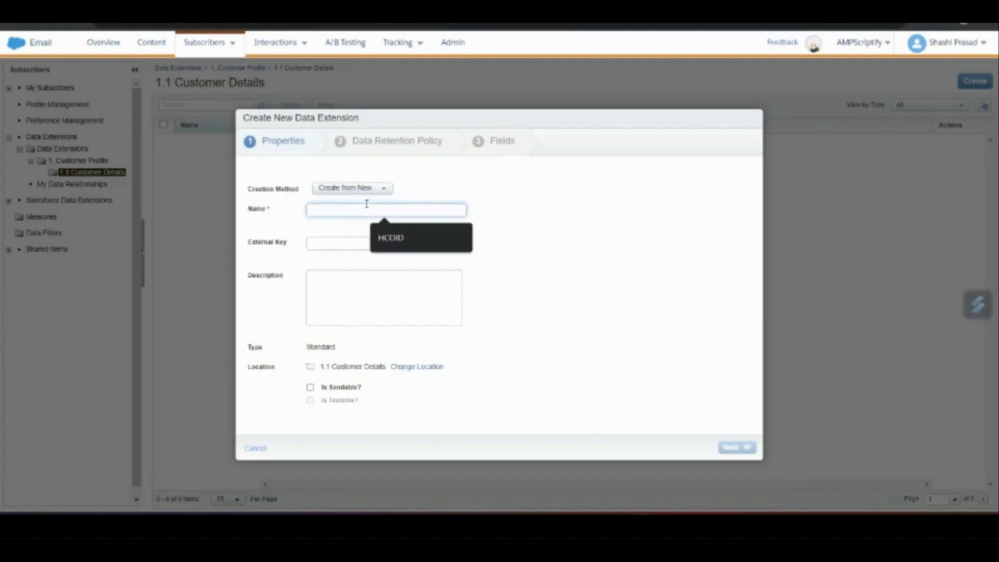
text(Cus)
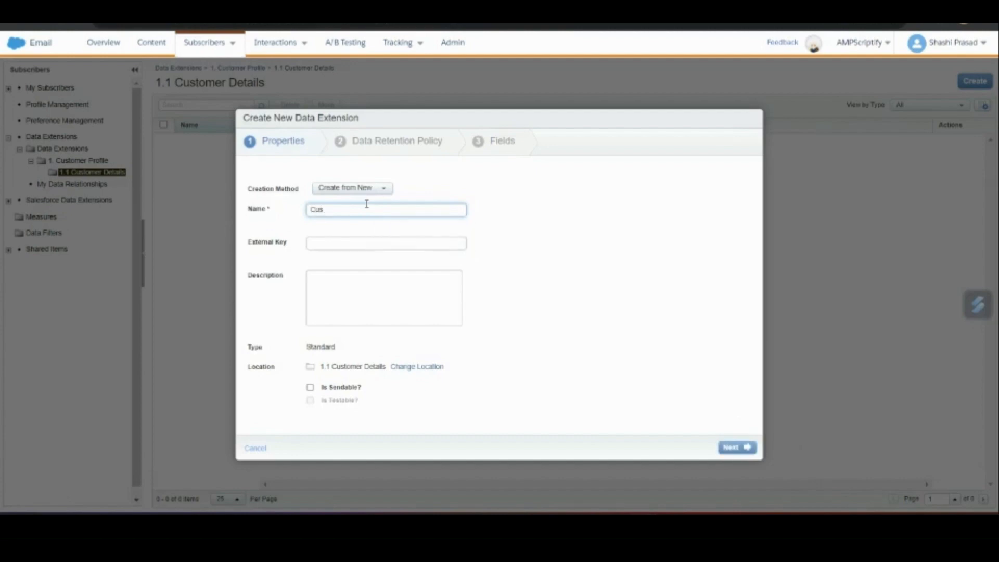
text(tomerProfile)
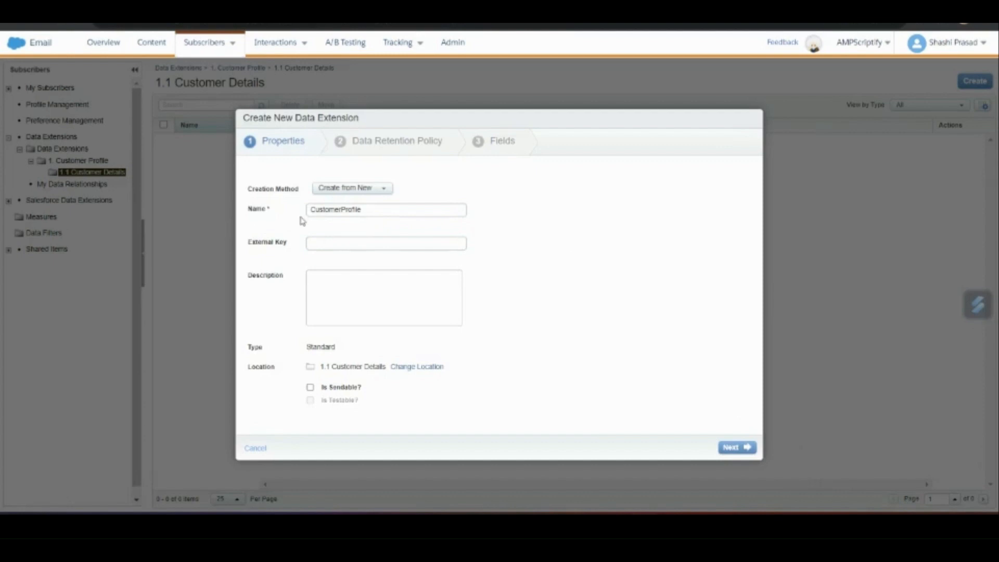
double_click(341, 210)
key(ctrl+c)
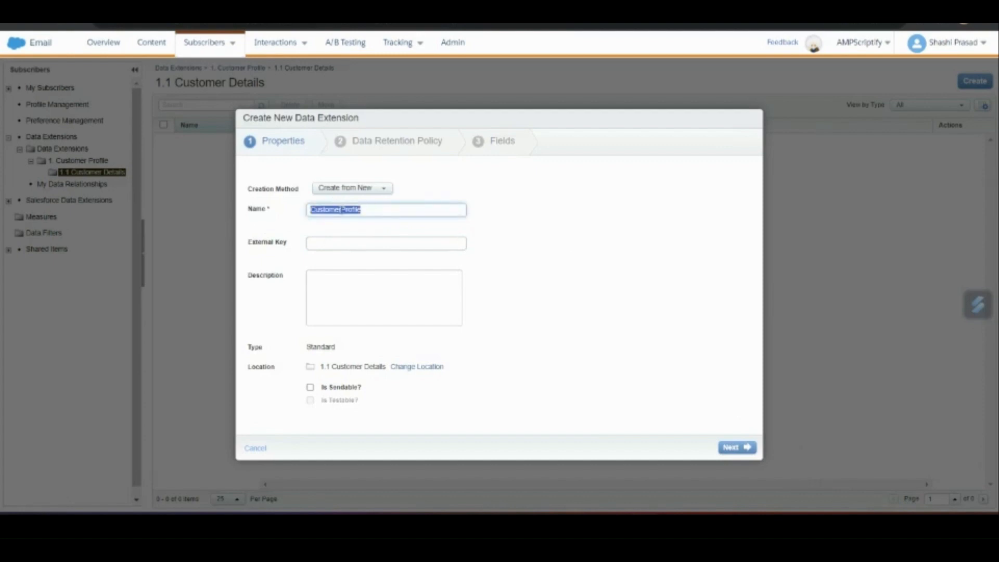
click(338, 243)
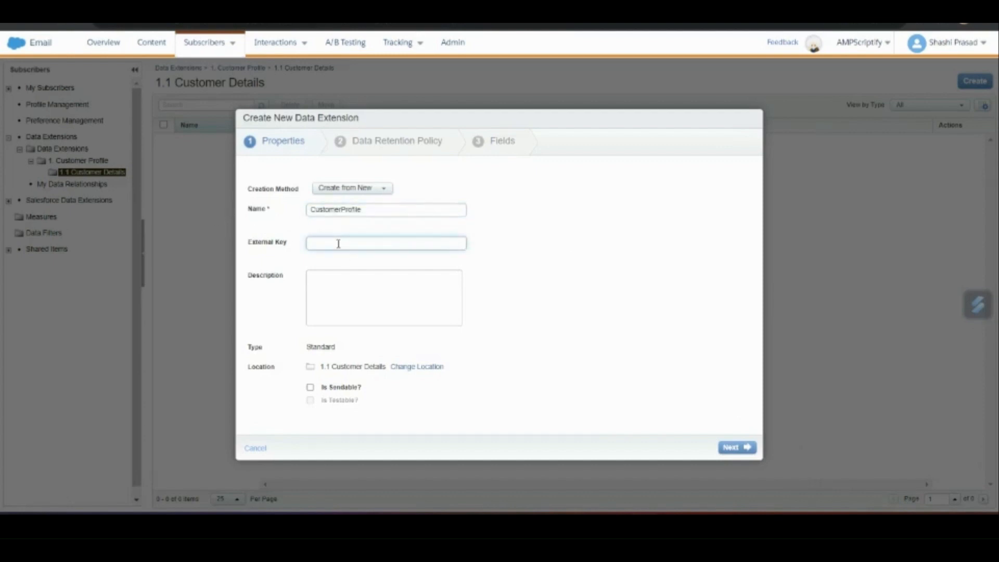
key(ctrl+v)
drag(363, 243, 305, 249)
double_click(338, 209)
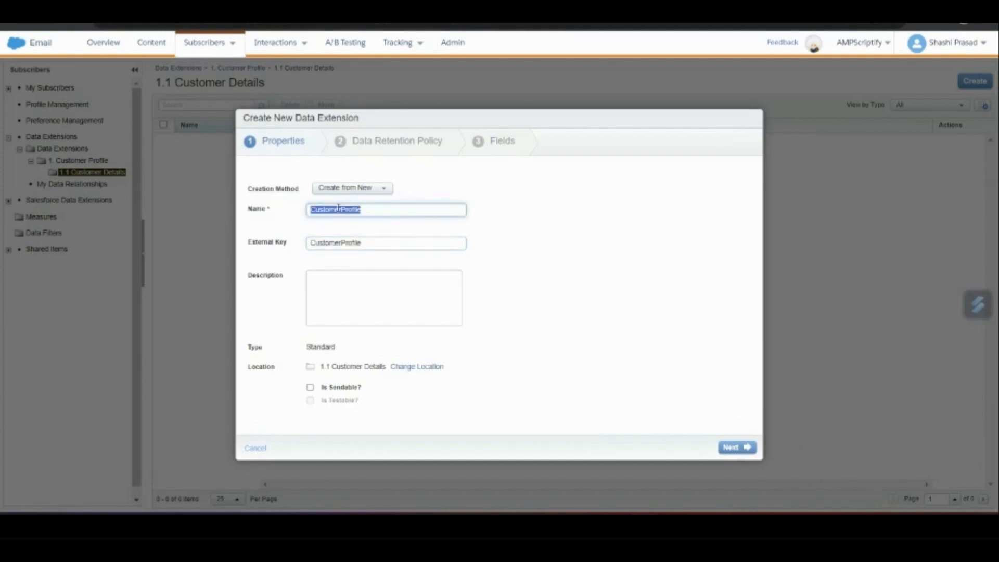
click(361, 234)
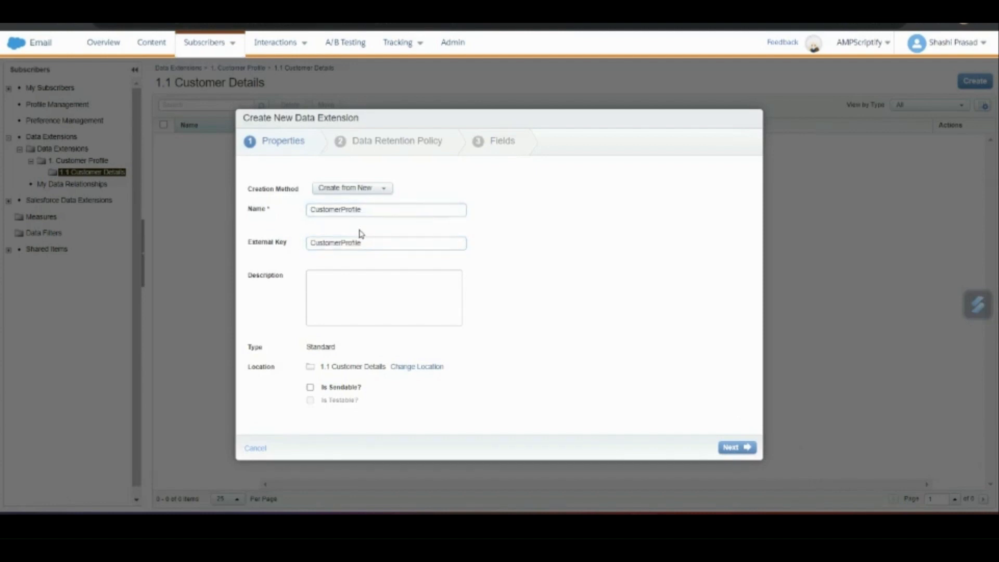
click(359, 285)
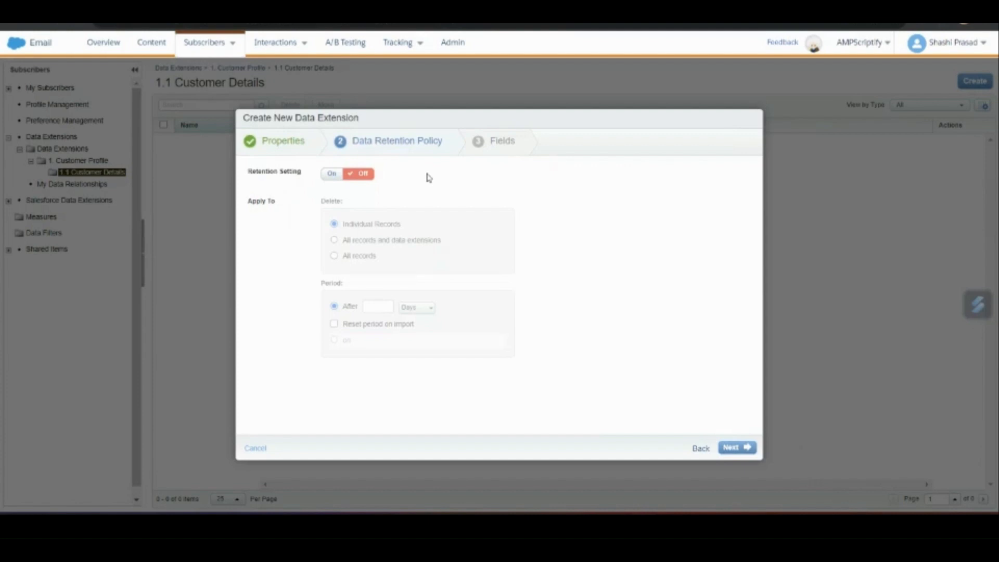
Turn on the data retention policy for individual records and set the period to 6 weeks
click(338, 176)
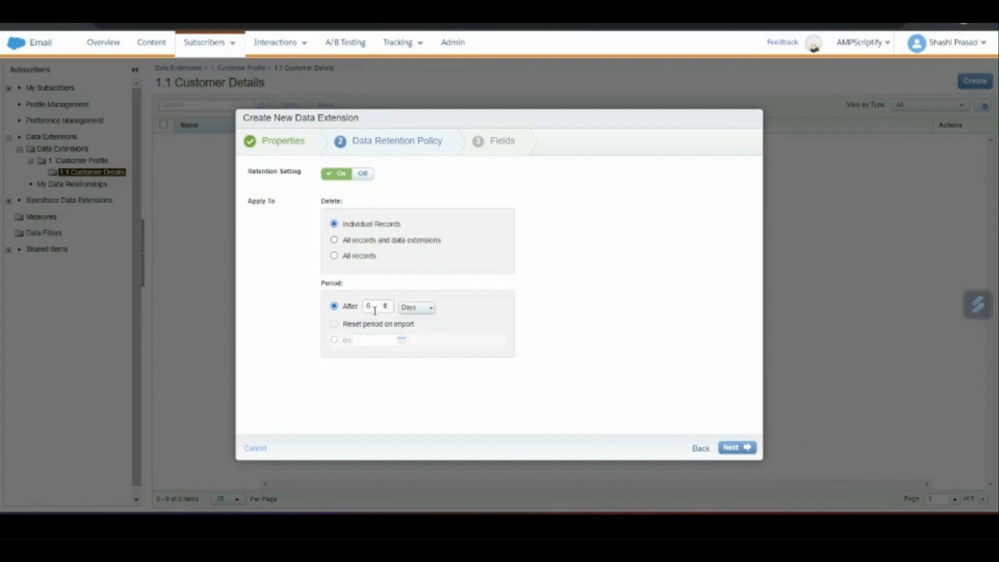
click(414, 307)
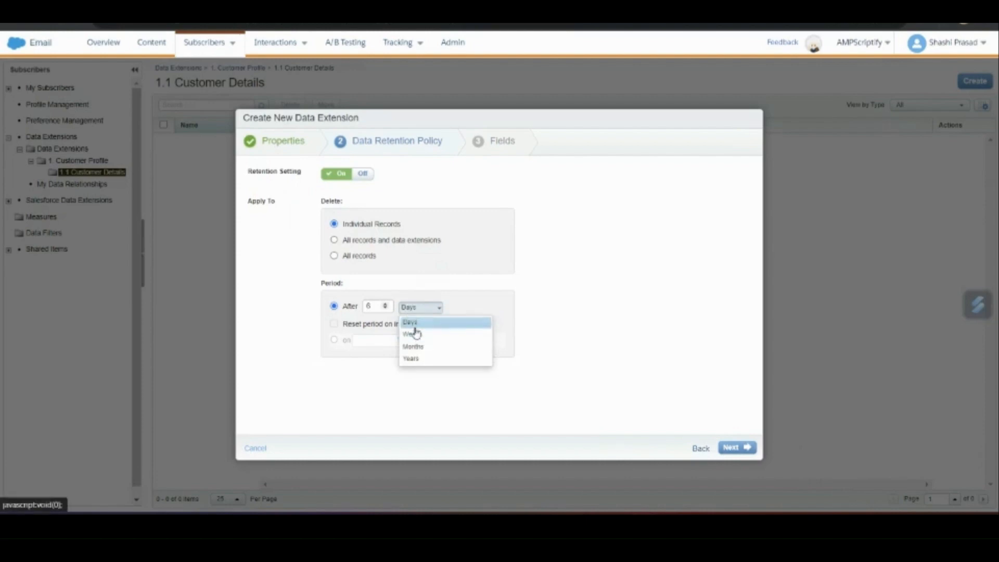
click(414, 330)
click(417, 309)
click(412, 335)
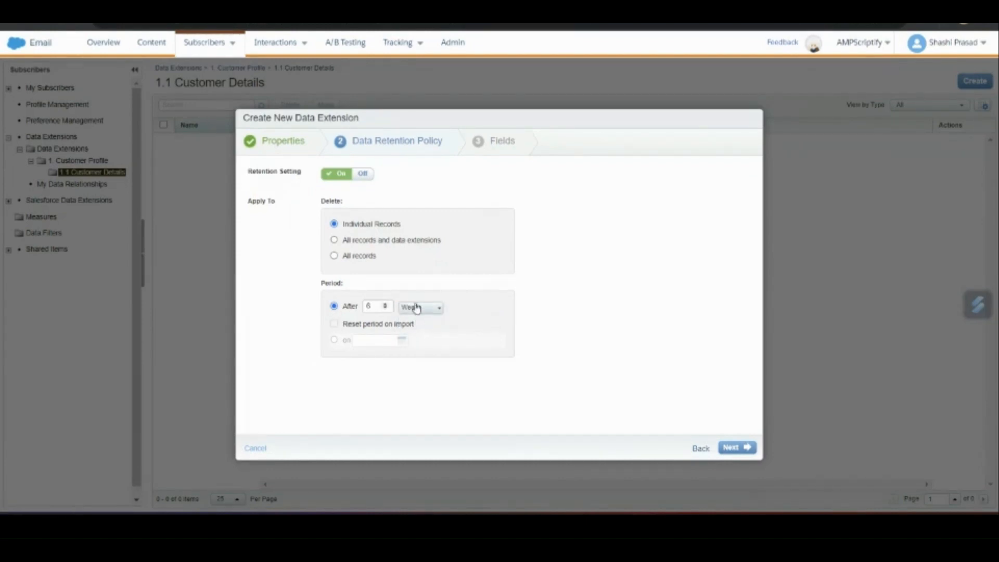
click(425, 245)
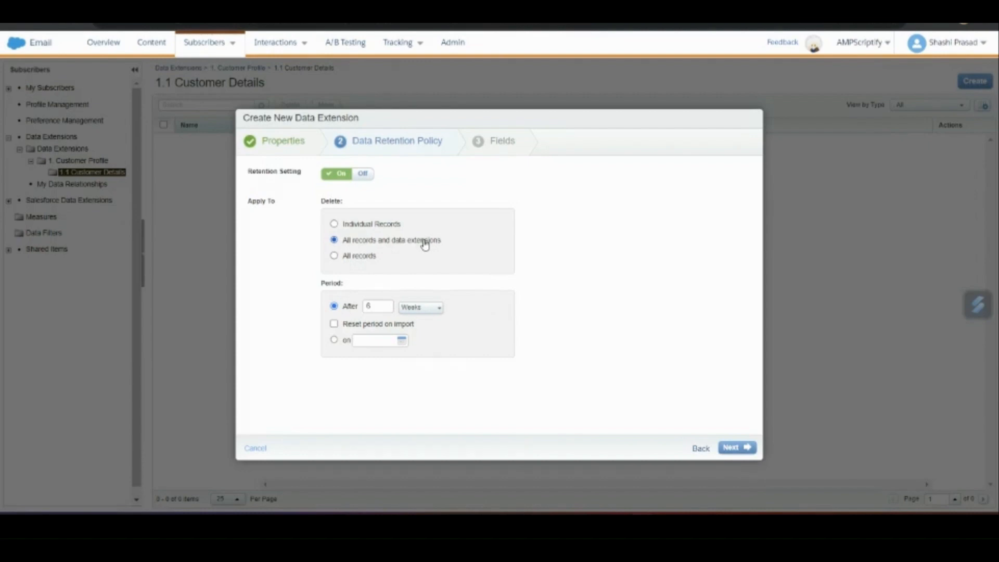
click(356, 262)
click(377, 228)
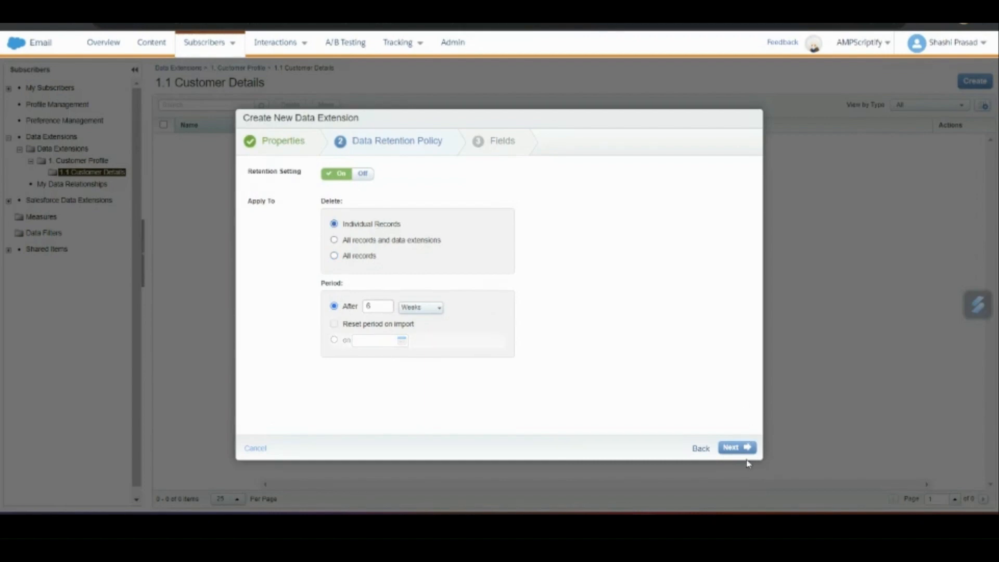
Proceed to the field definitions and add a Text field named SubscriberKey
click(734, 448)
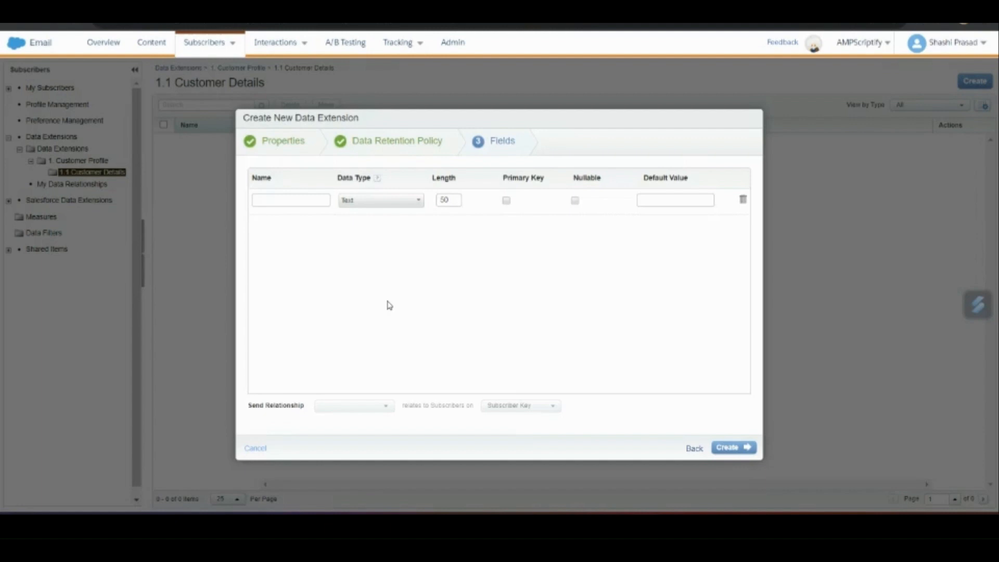
click(311, 207)
text(Subsc)
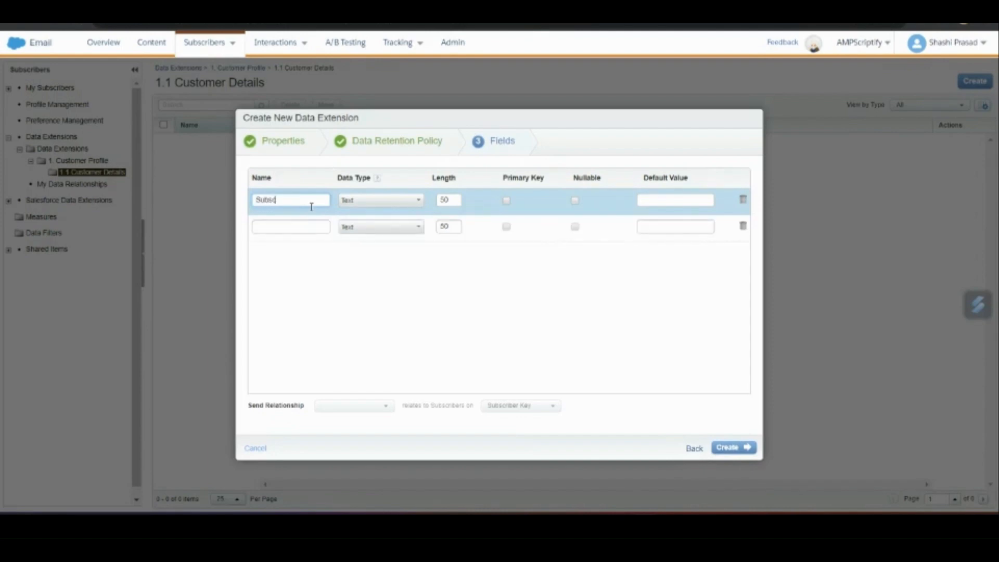
text(riberKey)
drag(310, 200, 241, 202)
click(374, 202)
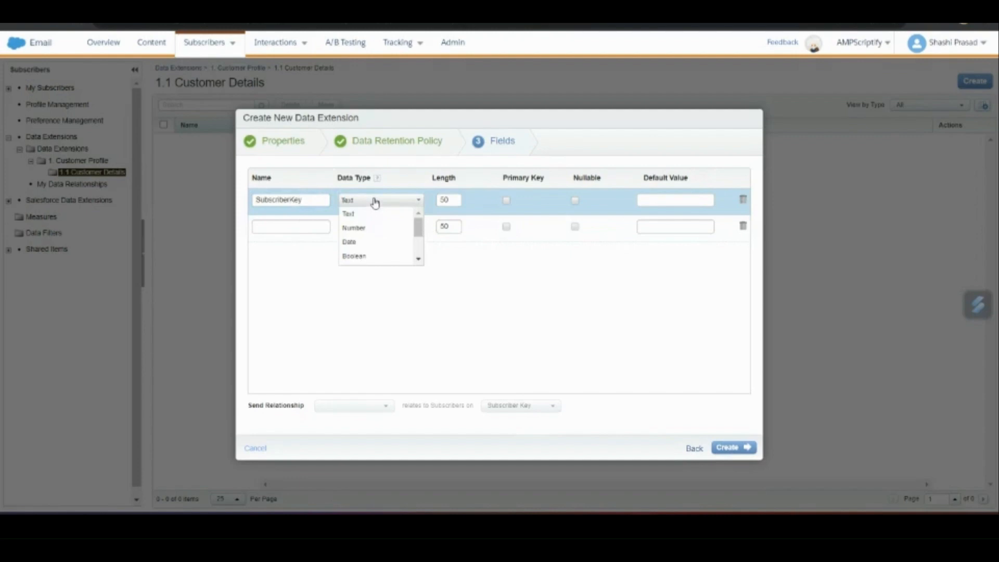
click(375, 203)
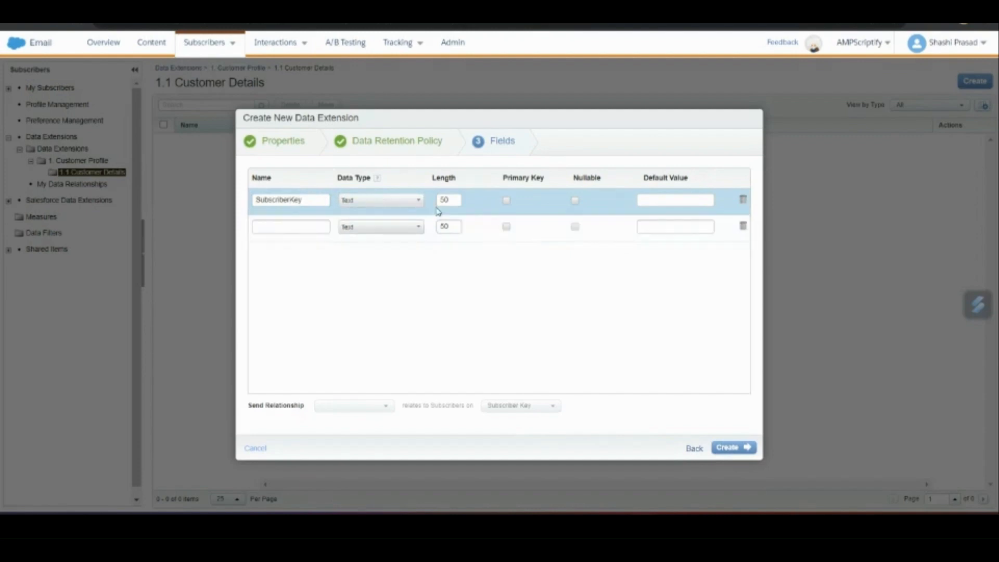
Set the SubscriberKey field's length to 254 and make it the primary key
drag(449, 201, 438, 199)
text(254)
double_click(449, 200)
click(454, 282)
double_click(448, 201)
click(476, 302)
double_click(449, 201)
click(485, 293)
click(506, 203)
Add a second field named Email with the EmailAddress data type
click(290, 227)
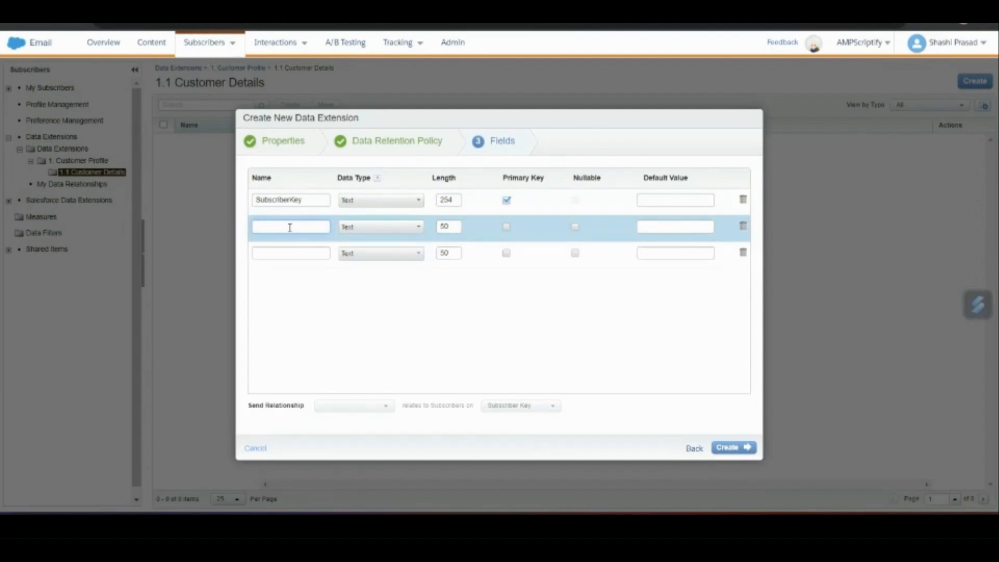
text(Email)
click(364, 230)
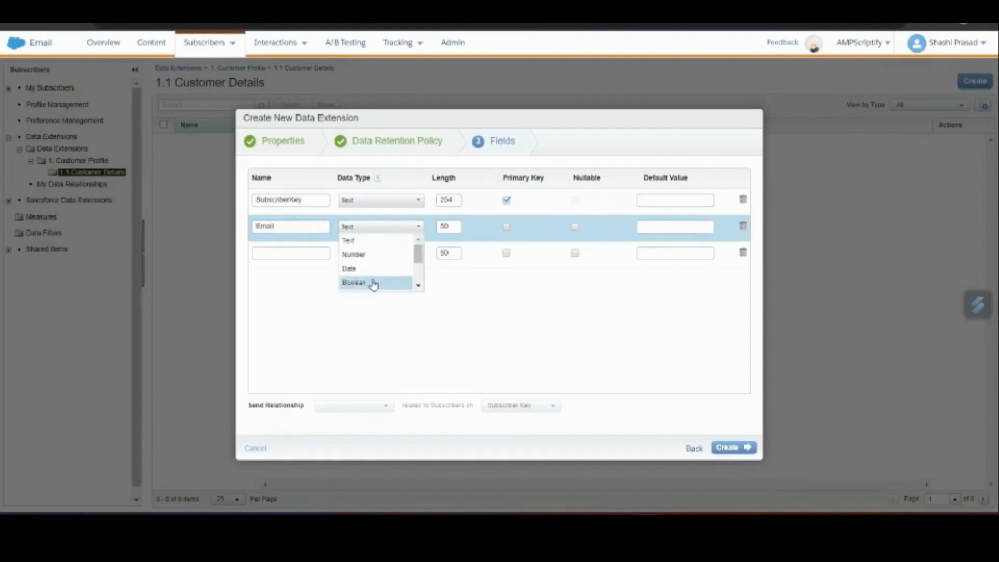
scroll(371, 273, down, 2)
click(375, 241)
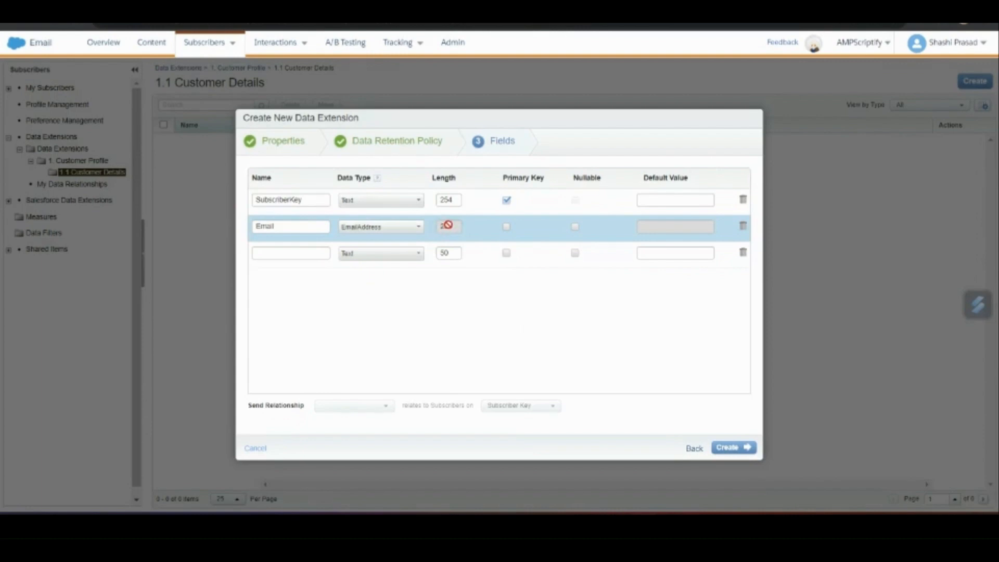
Add a Text field named FirstName and make it nullable
click(301, 253)
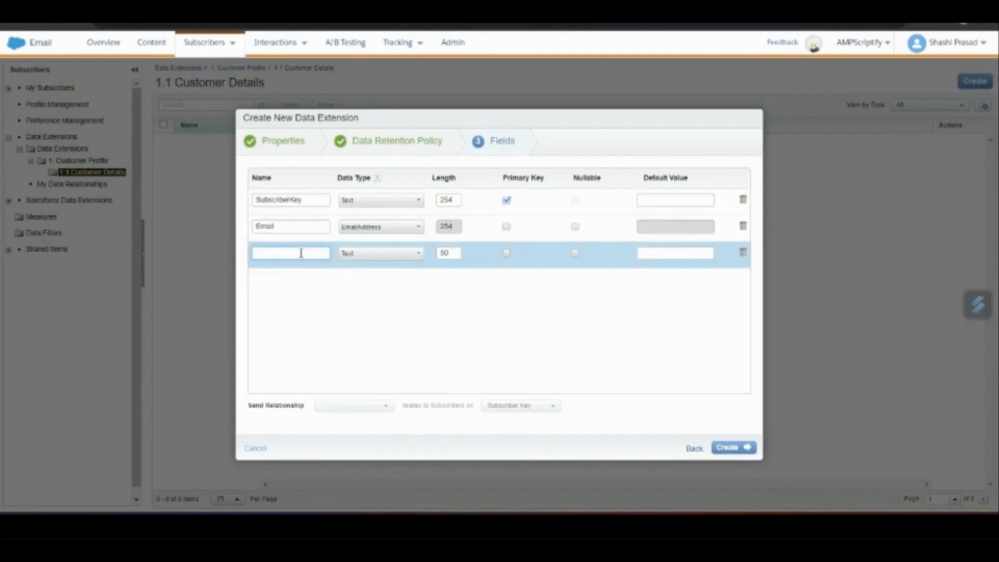
text(F)
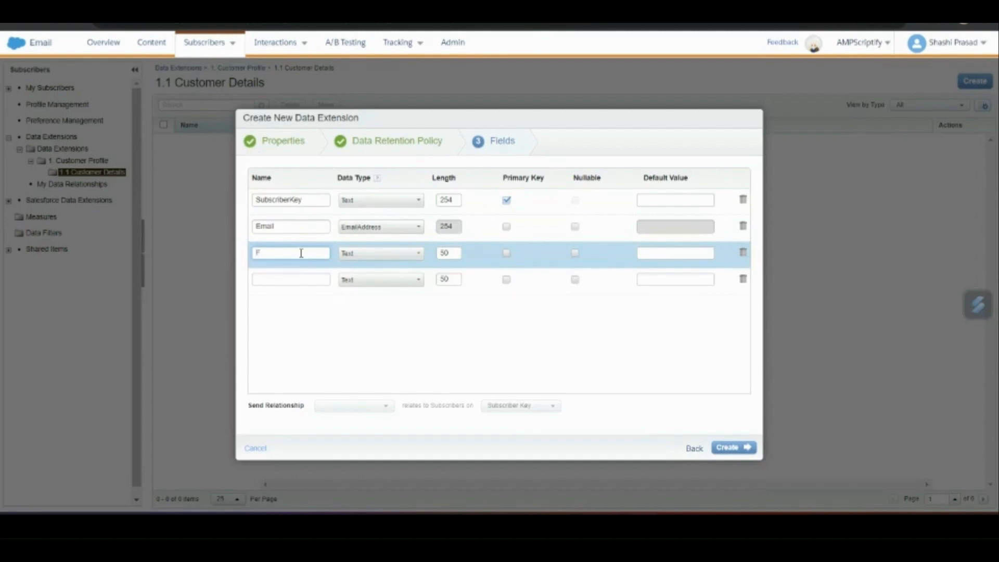
text(irstName)
click(455, 254)
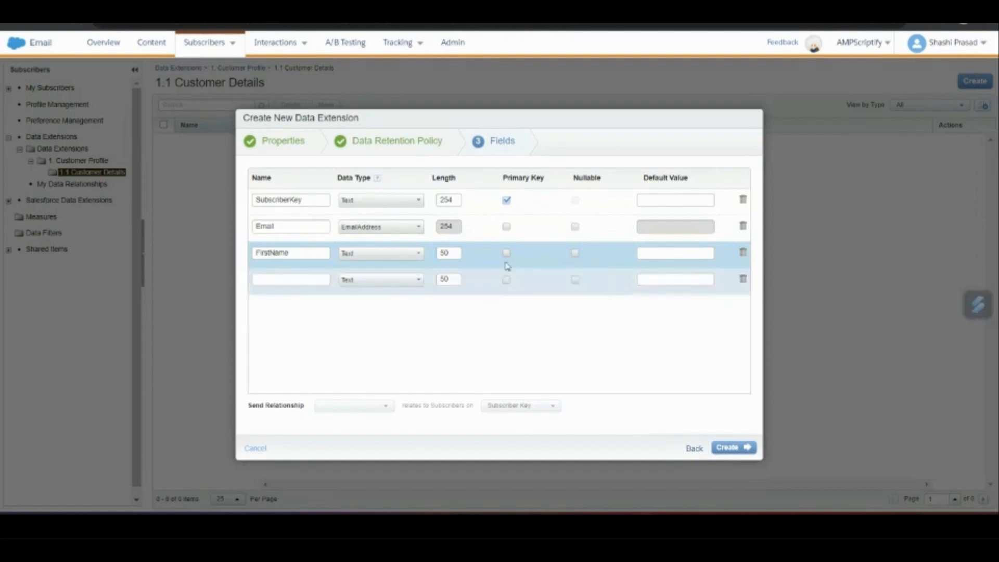
click(574, 255)
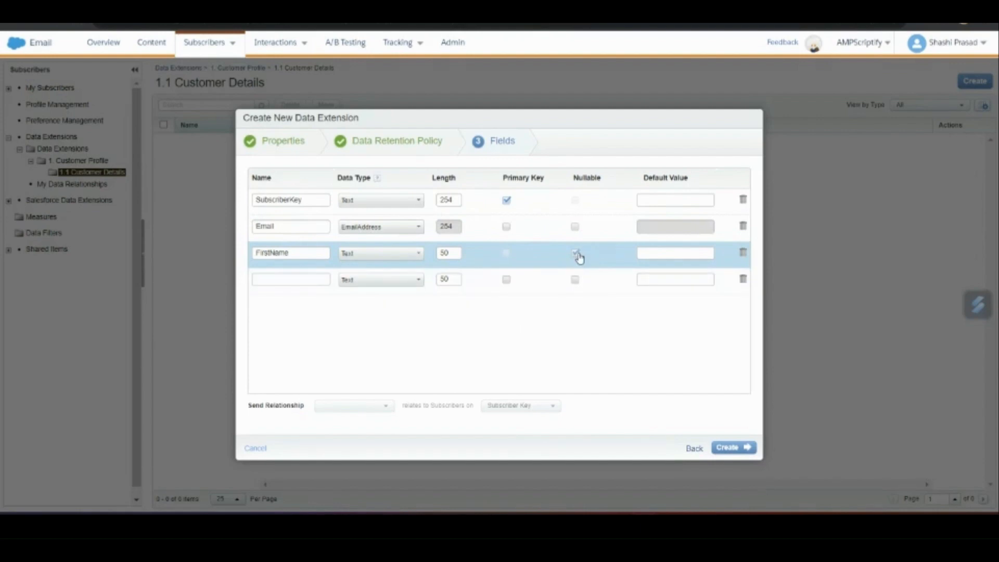
click(576, 254)
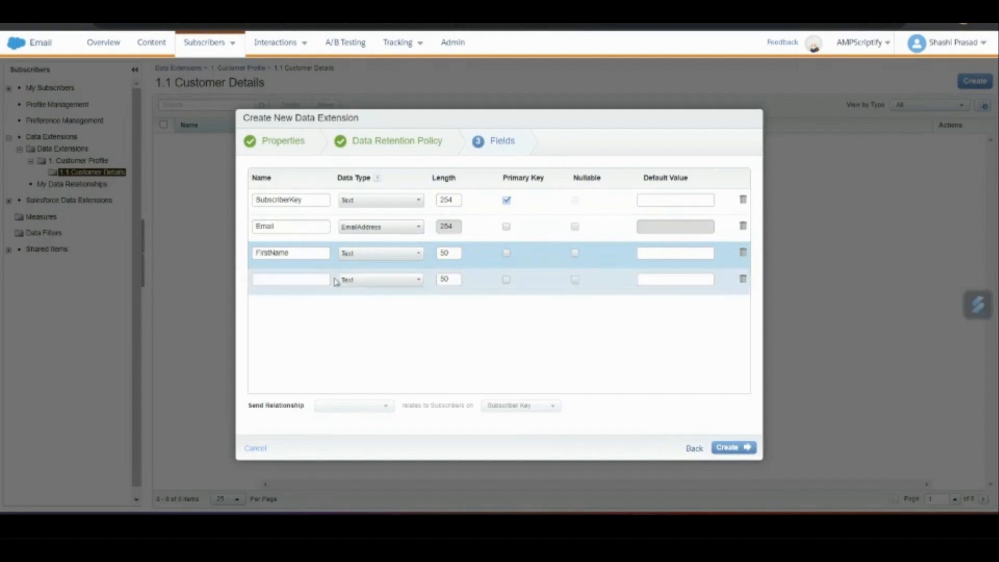
click(576, 260)
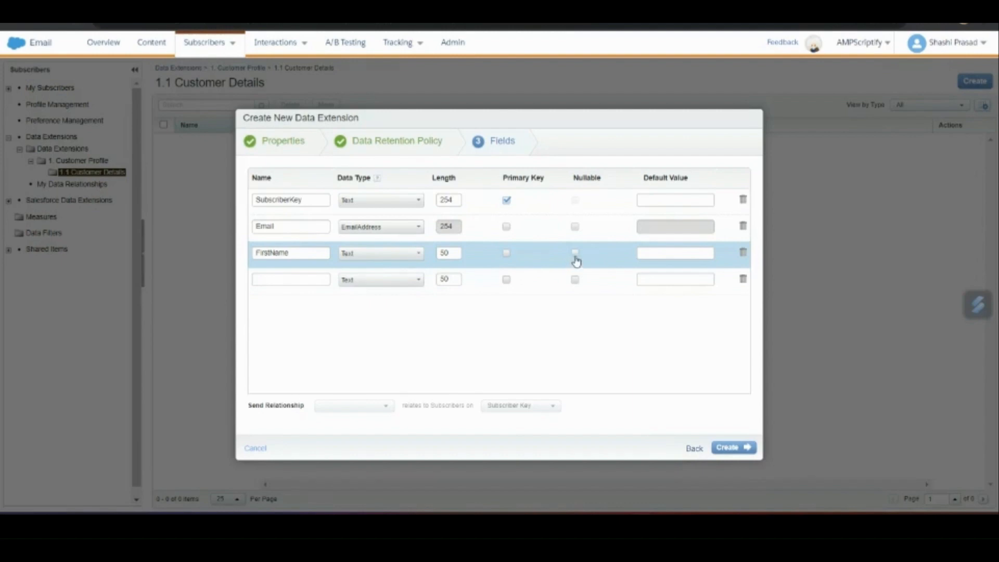
Add a Boolean field named EmailConsent with a default value of False
click(309, 285)
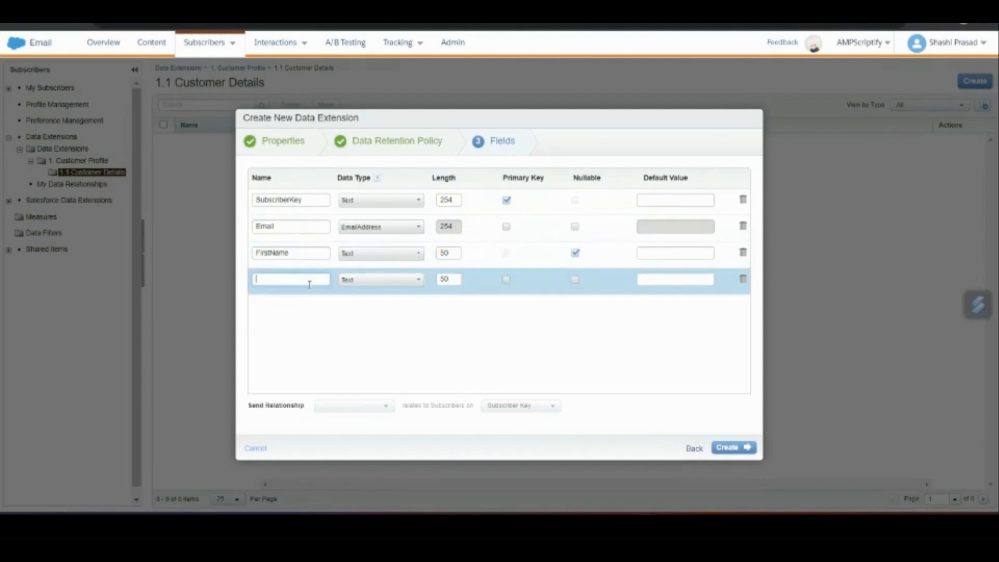
text(Em)
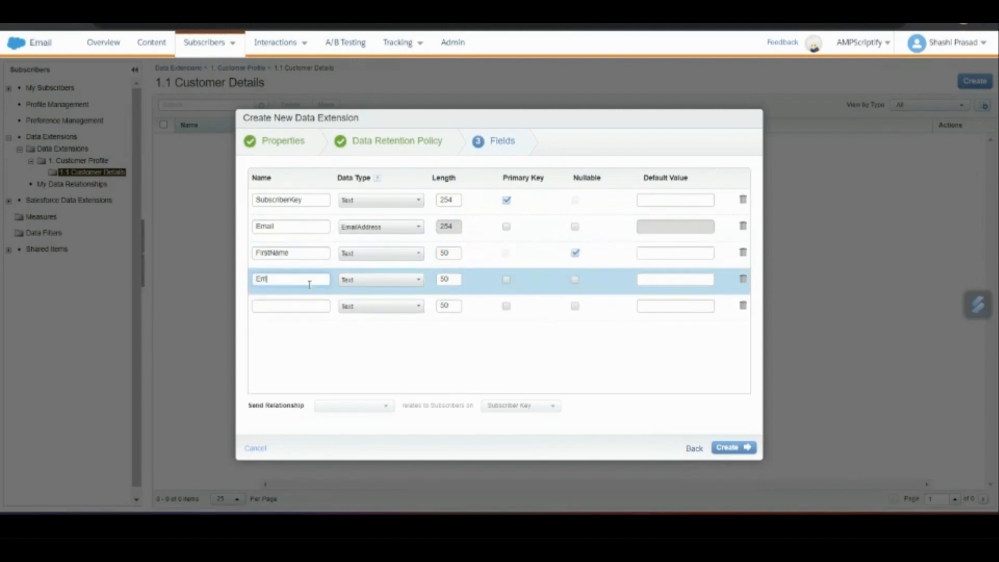
text(ailConsent)
click(389, 284)
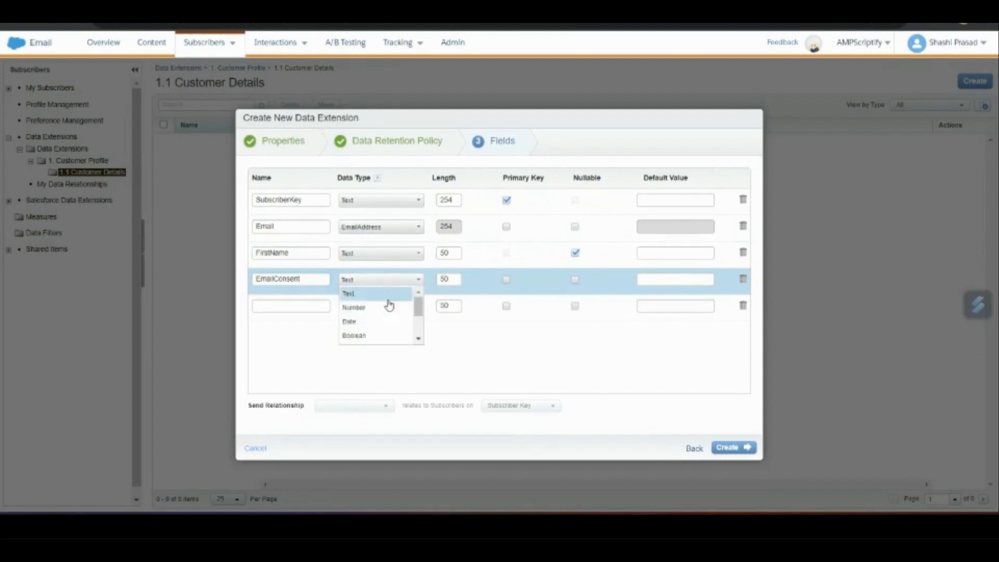
click(383, 337)
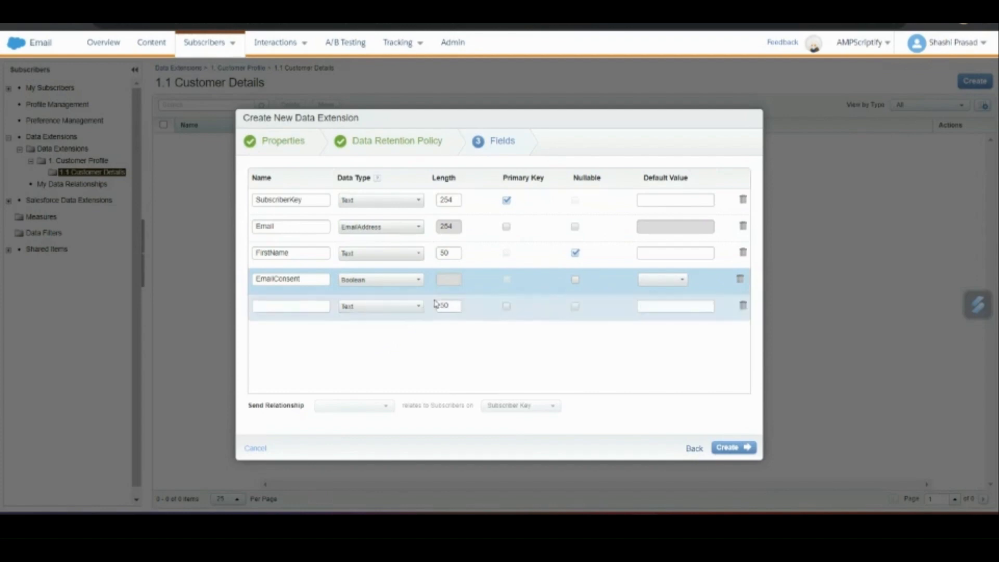
drag(303, 279, 248, 279)
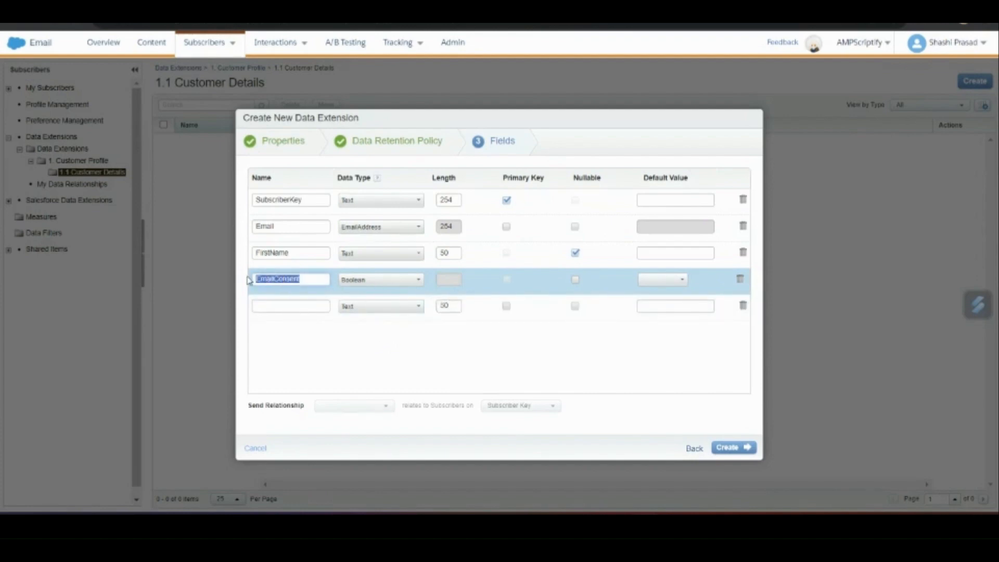
click(331, 347)
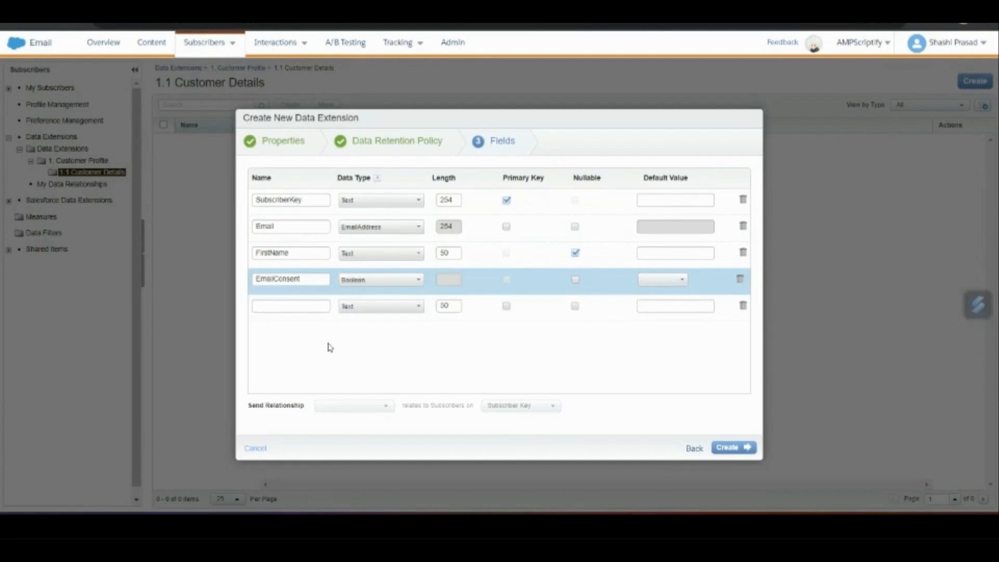
click(654, 287)
click(656, 322)
Add a nullable field named Phone with the Phone data type
click(295, 306)
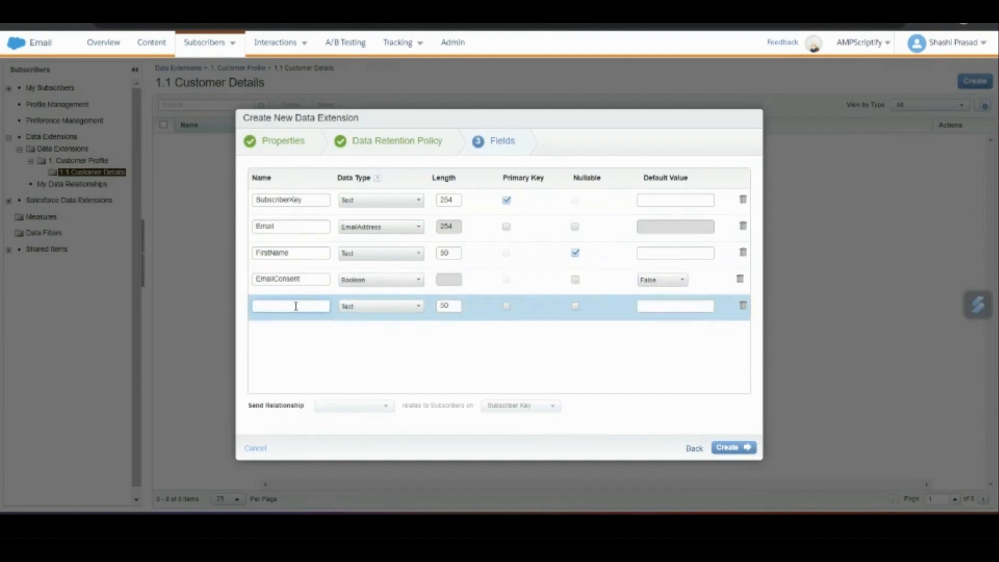
text(F)
text(hone)
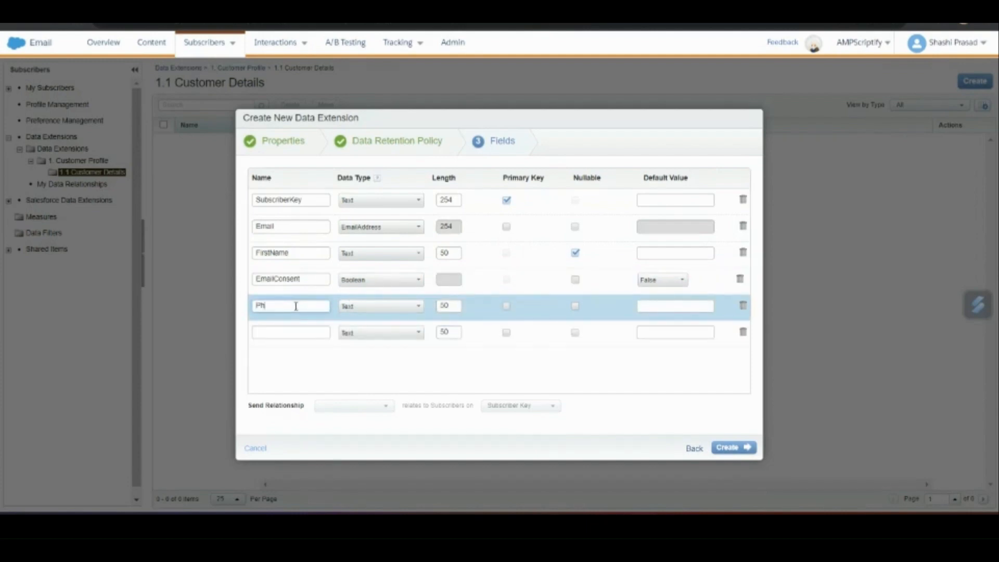
click(364, 306)
scroll(385, 363, down, 2)
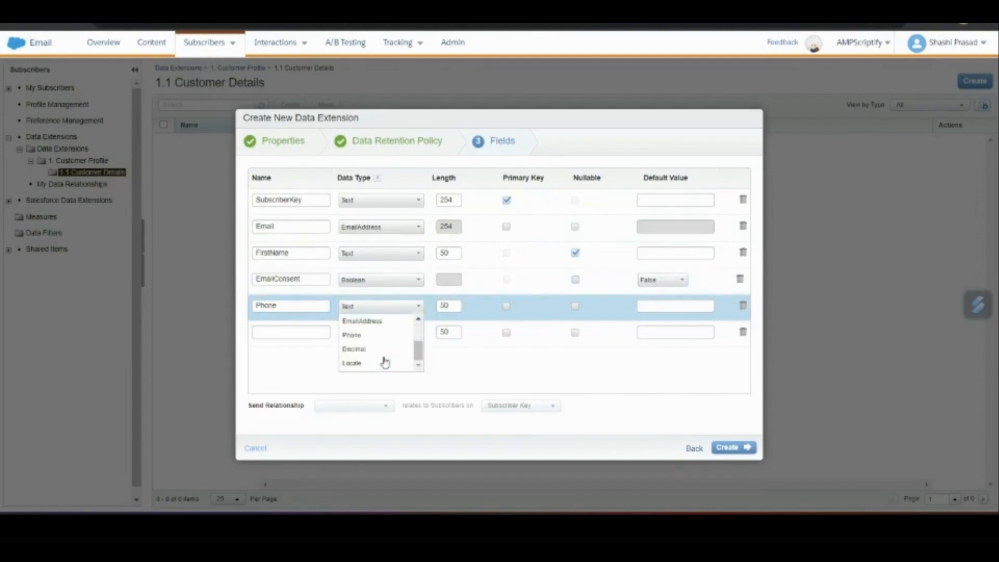
click(364, 335)
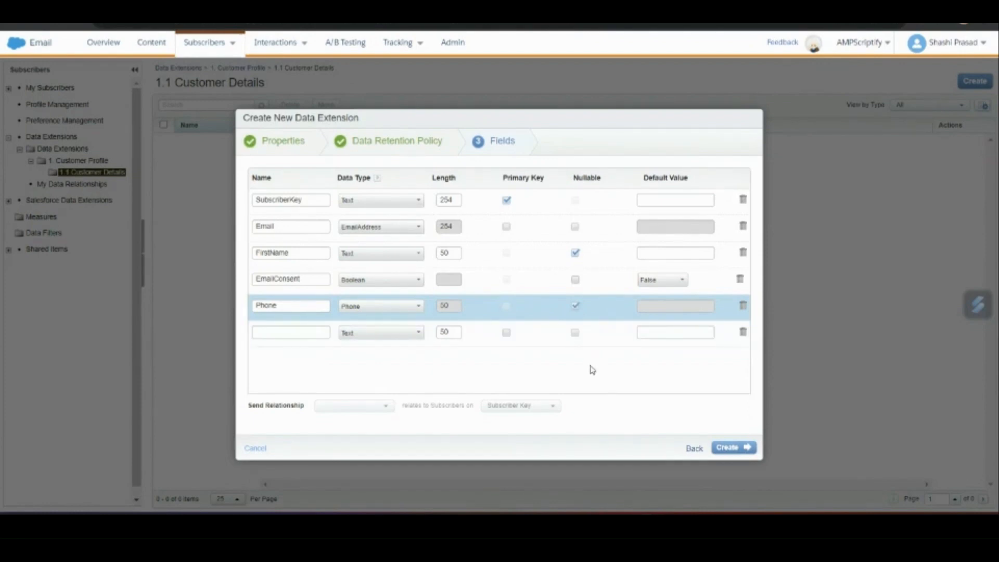
Add a nullable field named Locale with the Locale data type and create the data extension
click(305, 332)
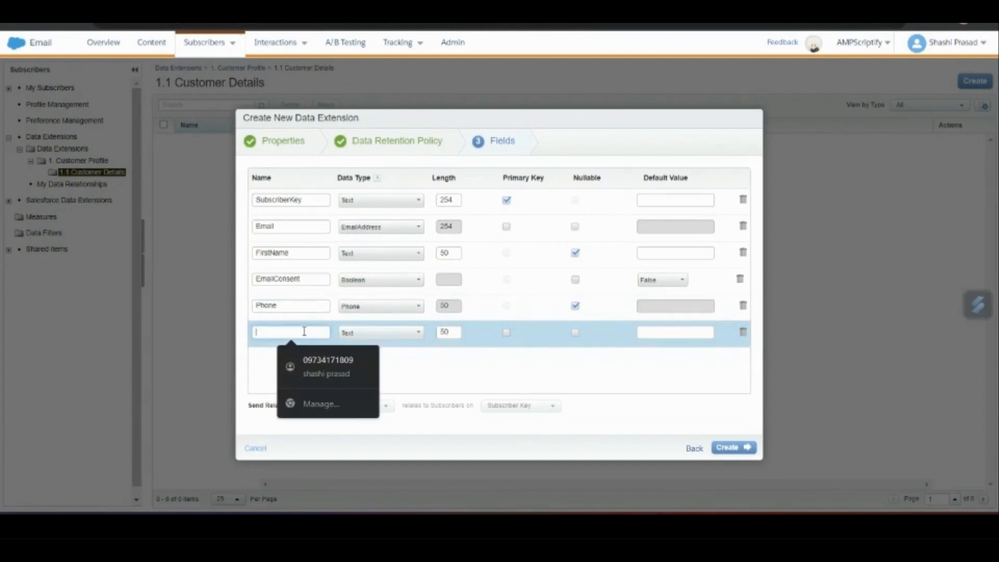
text(Locale)
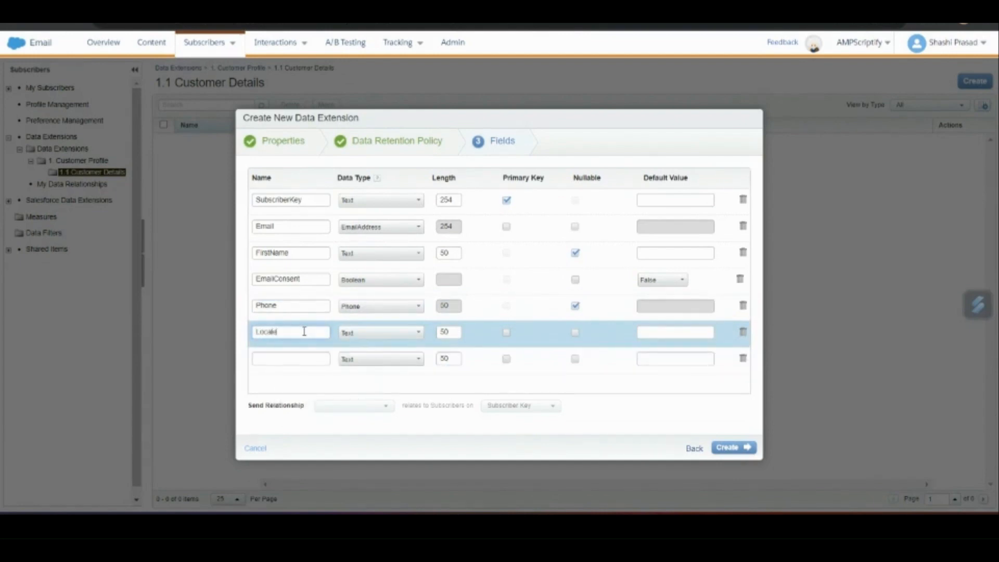
click(377, 333)
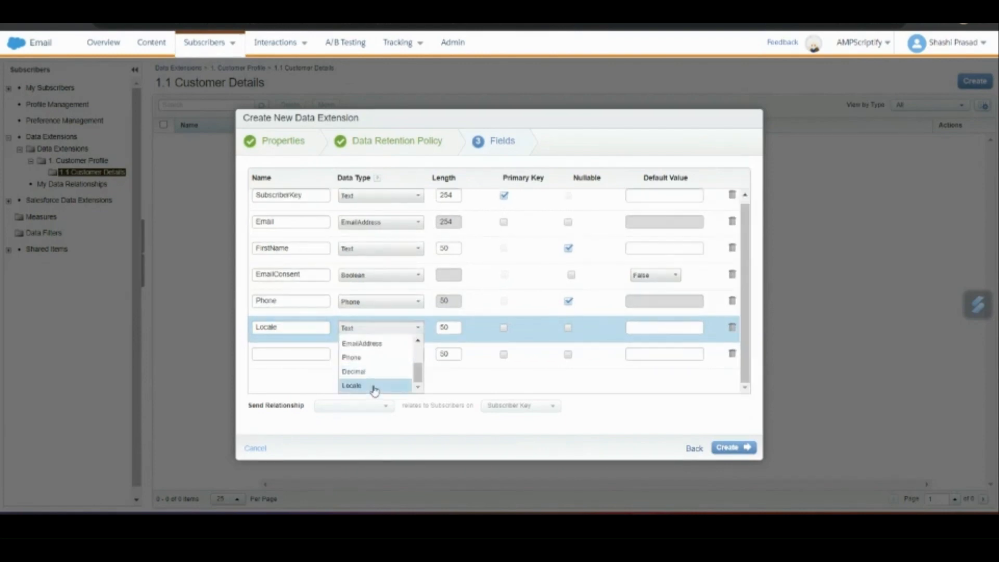
click(375, 386)
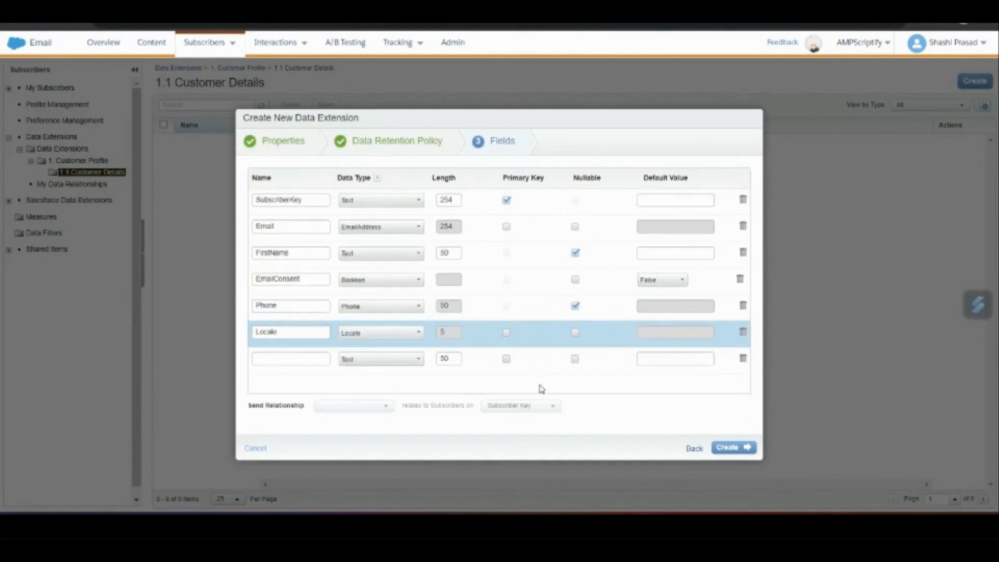
click(576, 334)
click(739, 448)
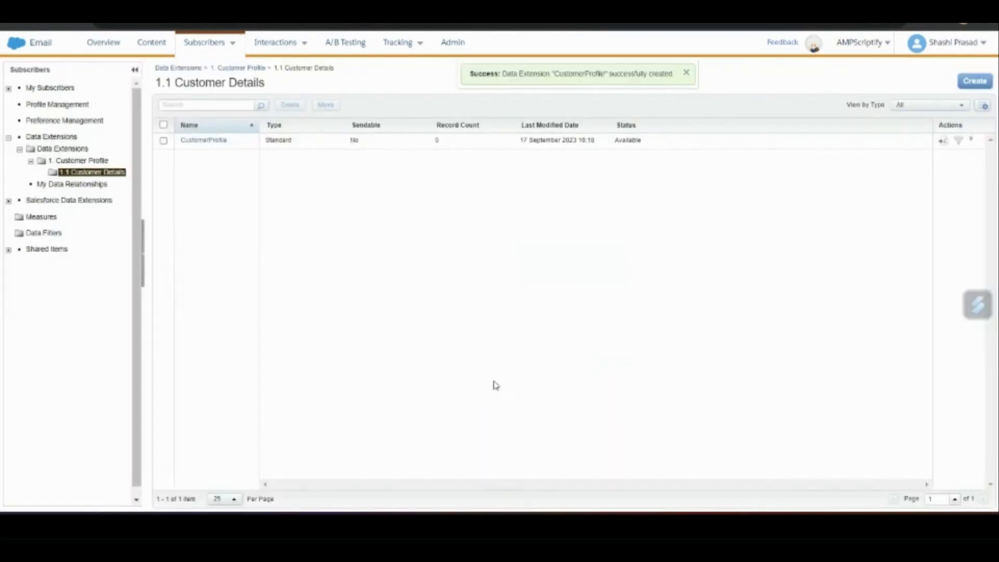
Open the CustomerProfile data extension, rename its primary key field to Subscriberkey and save the fields
click(209, 142)
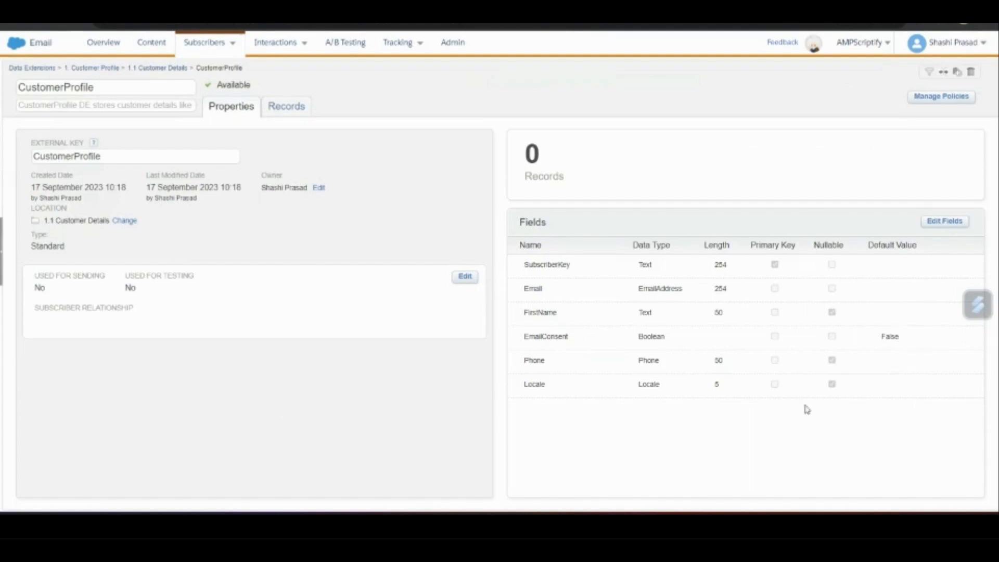
click(943, 223)
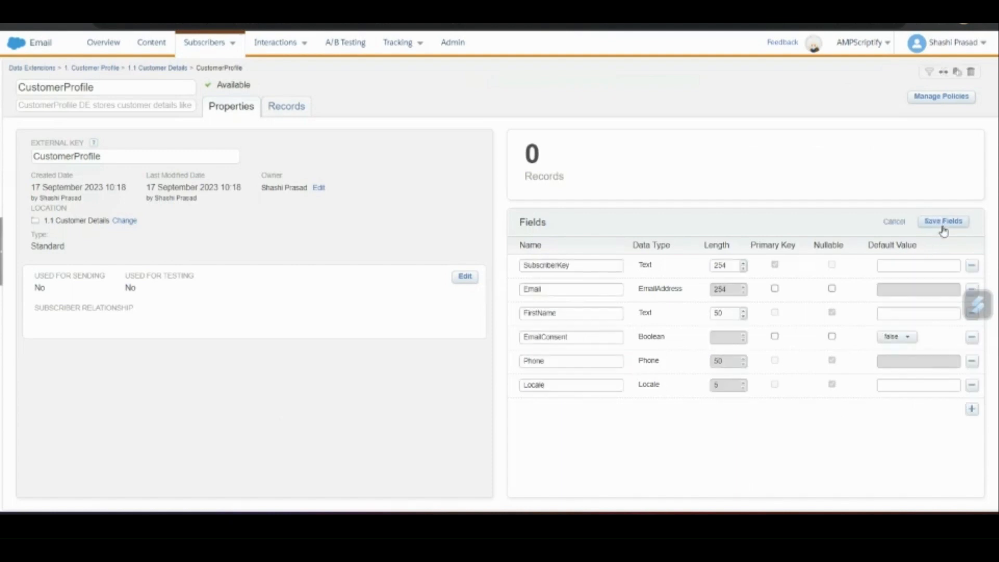
click(580, 268)
drag(580, 268, 560, 266)
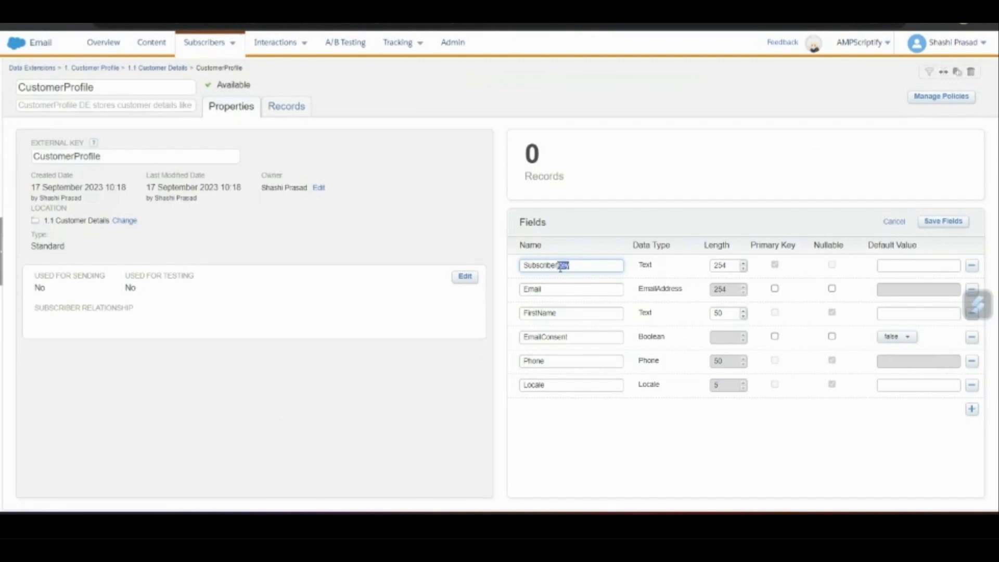
text(key)
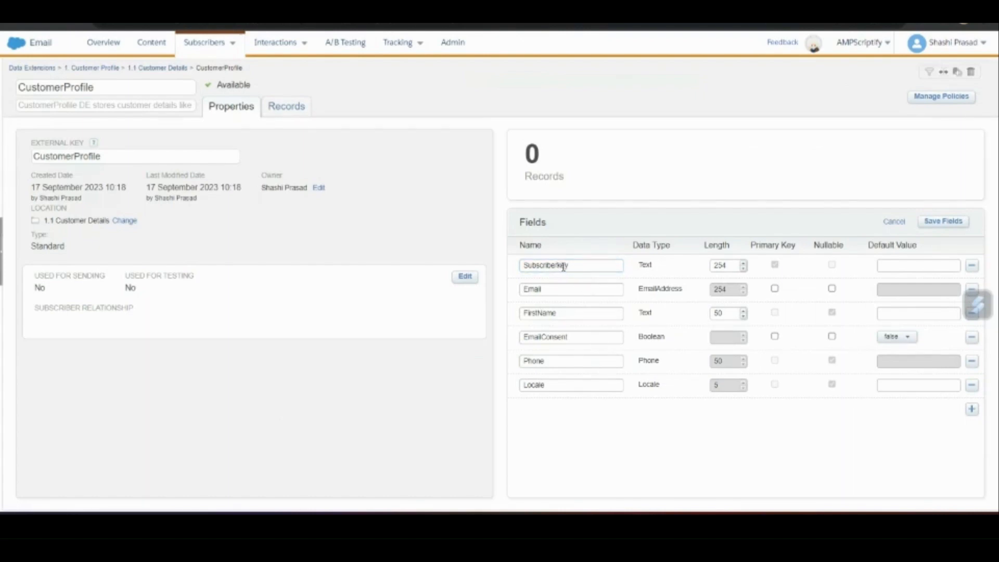
click(949, 222)
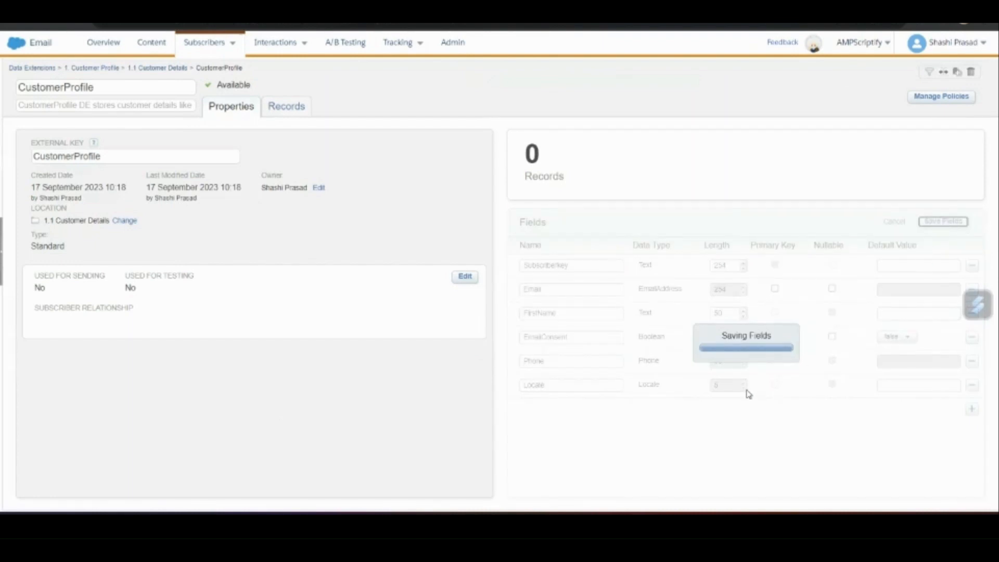
double_click(557, 265)
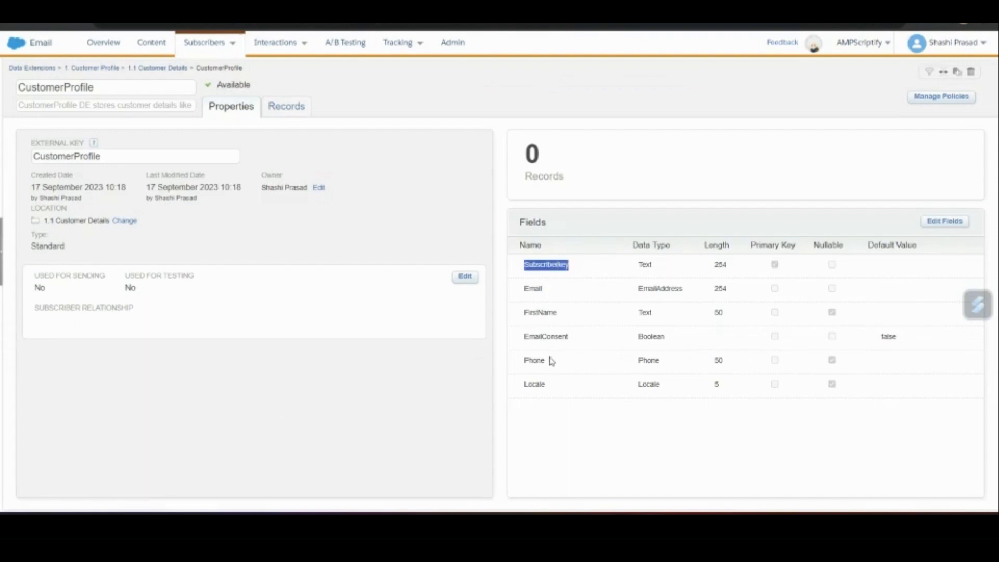
Rename the EmailConsent field to OptIn and save the fields
click(939, 224)
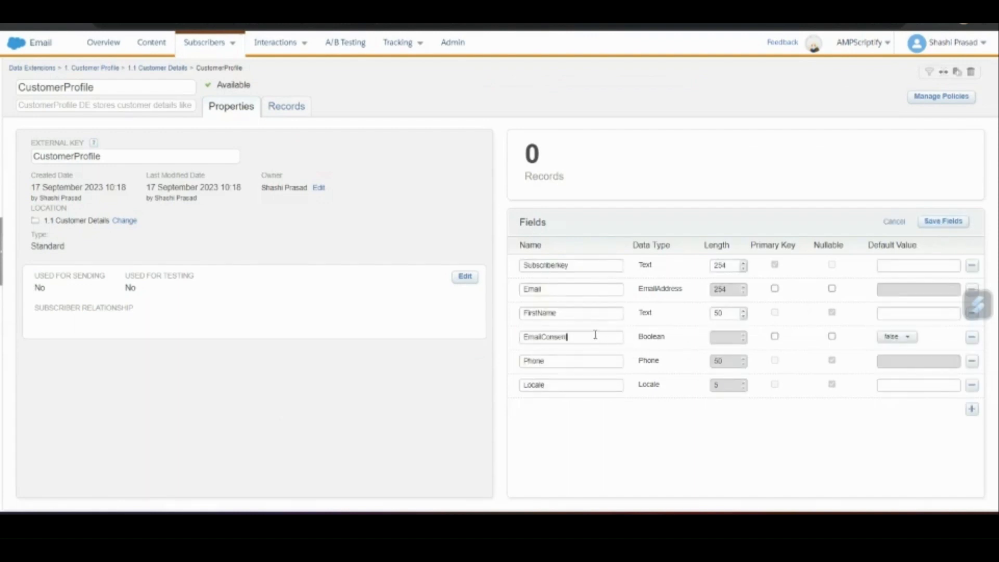
drag(596, 336, 489, 341)
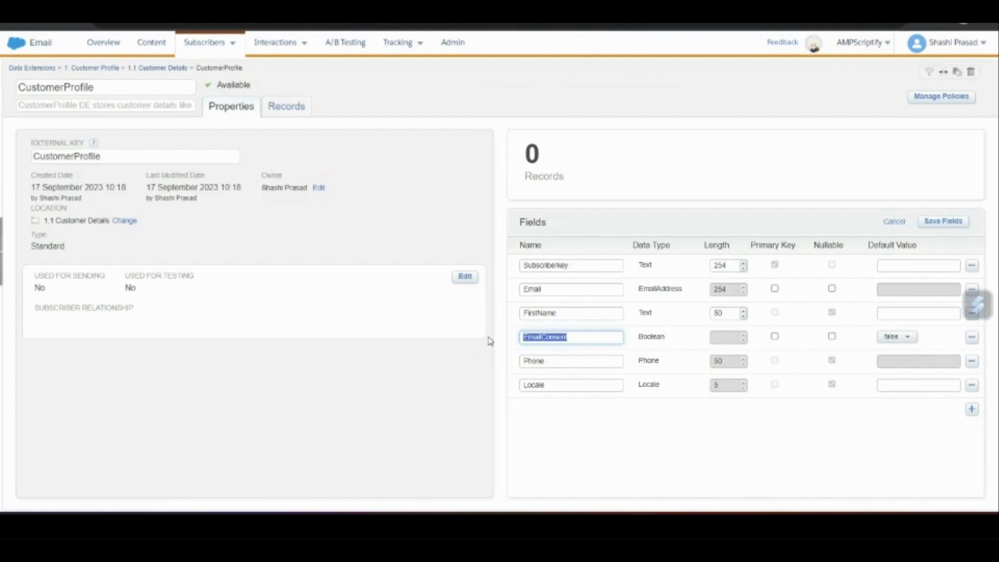
text(OptIn)
click(564, 455)
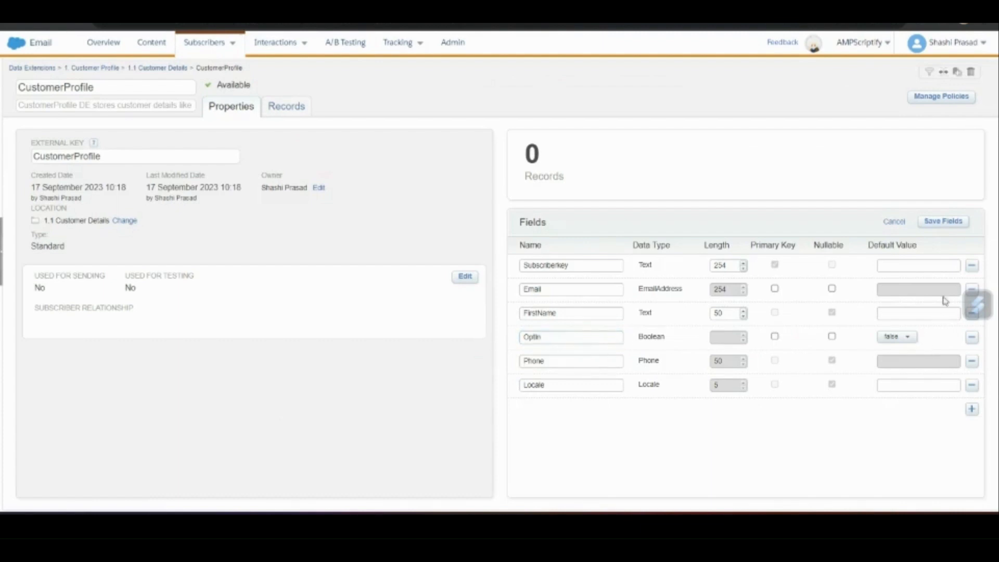
click(948, 228)
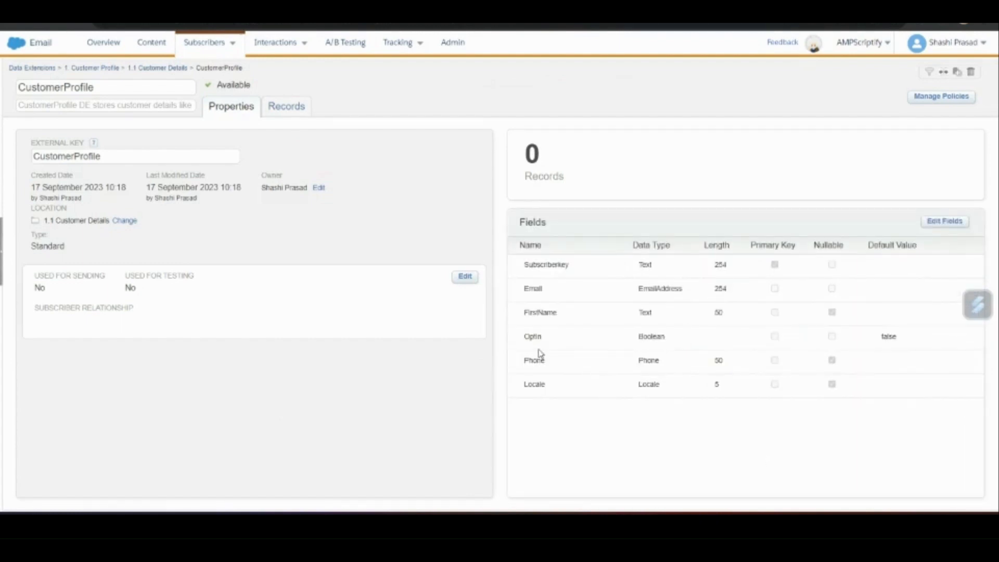
Add a nullable Text field named Gender to the data extension and save the fields
click(944, 222)
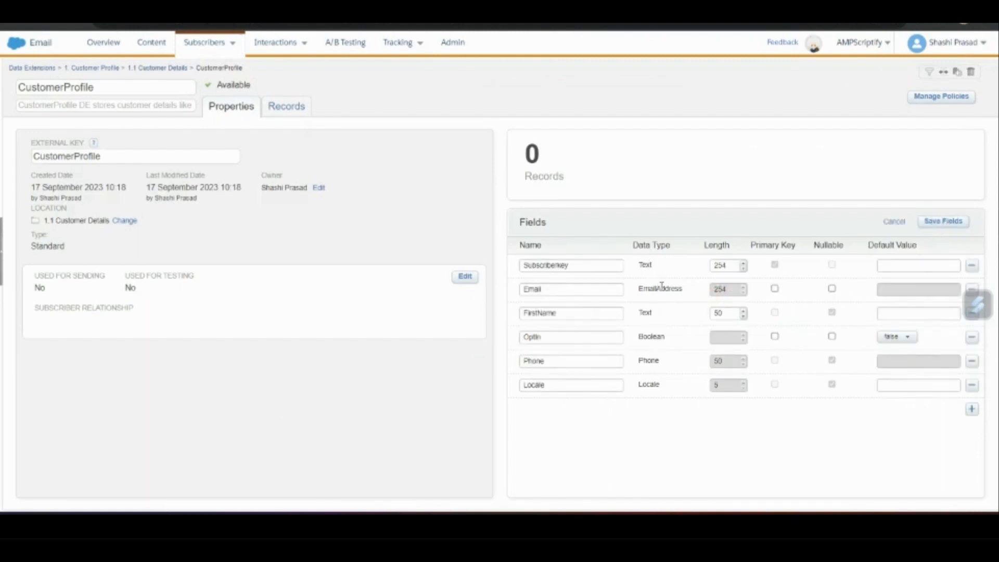
click(971, 408)
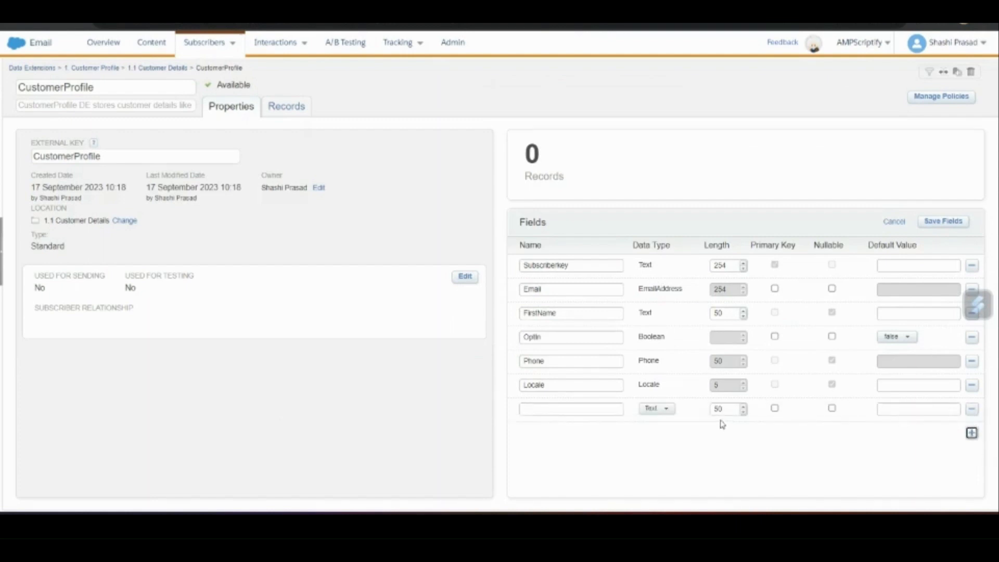
click(592, 410)
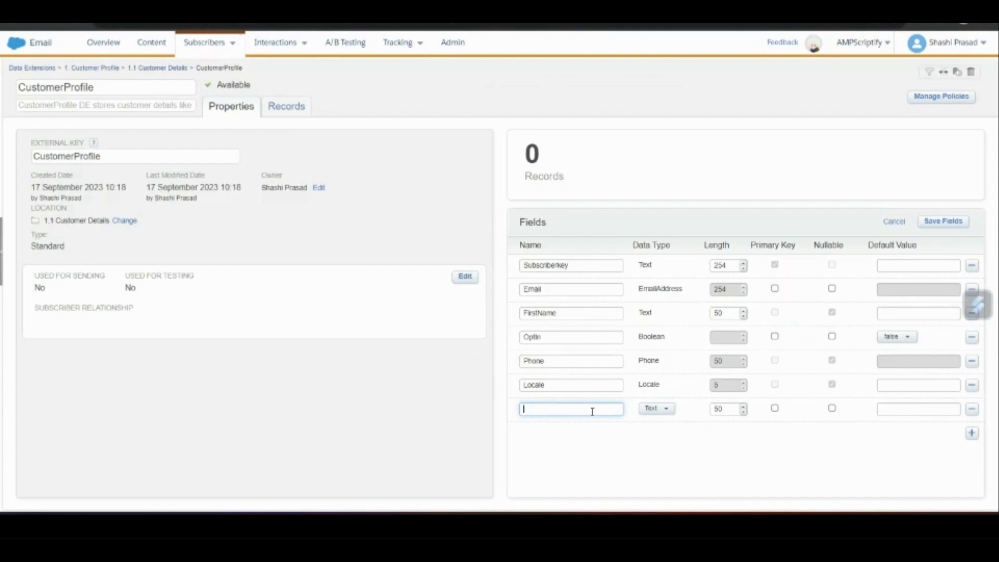
text(Gender)
click(655, 410)
click(657, 423)
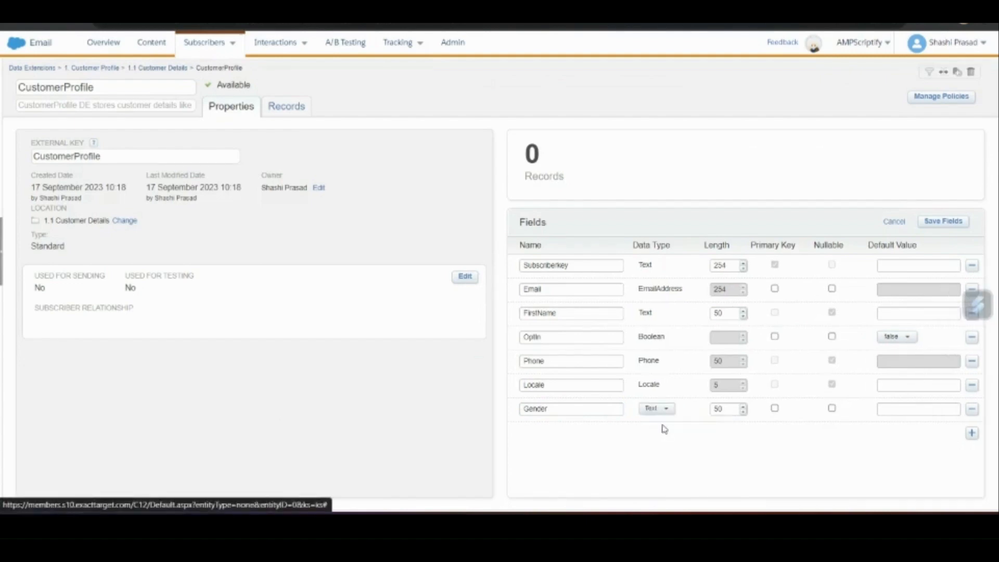
click(831, 408)
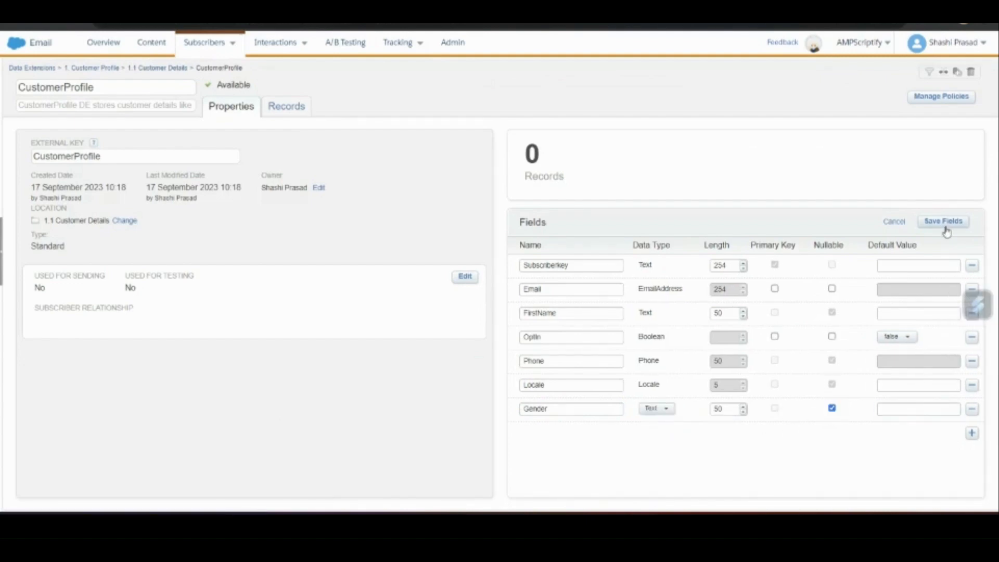
click(945, 223)
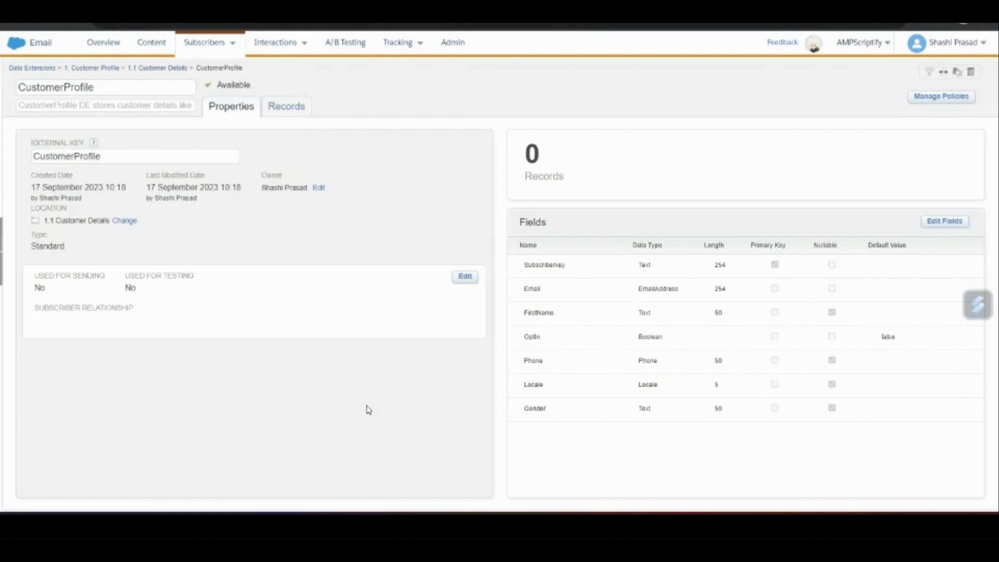
Mark the data extension as used for sending and testing, with Subscriberkey relating to Subscribers on Subscriber Key, and save
click(466, 277)
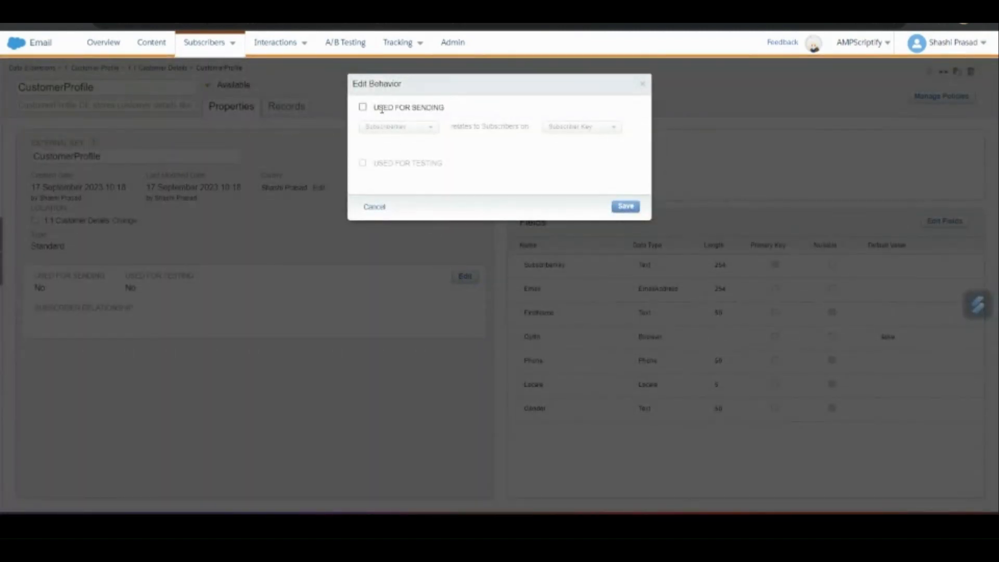
click(362, 108)
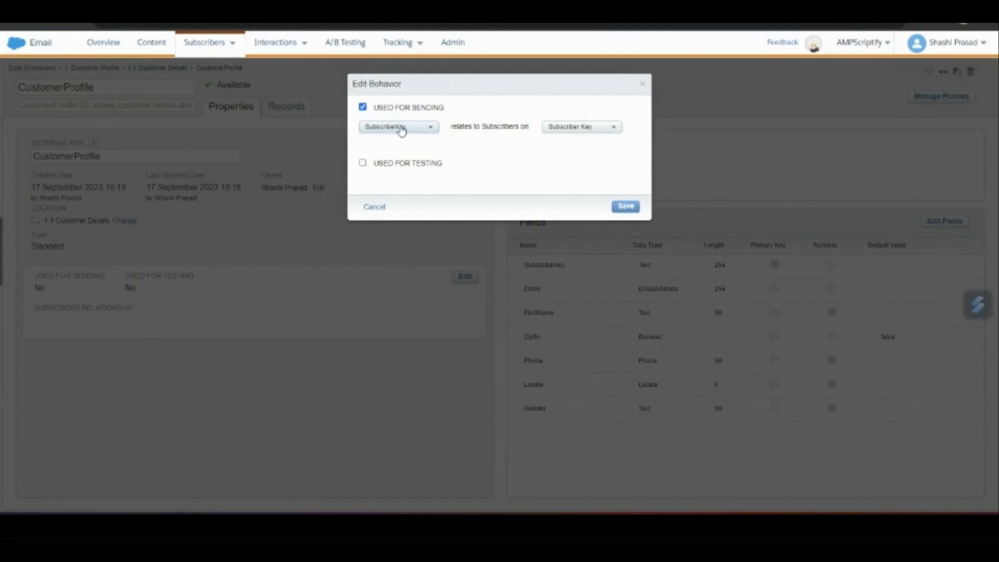
drag(452, 127, 522, 128)
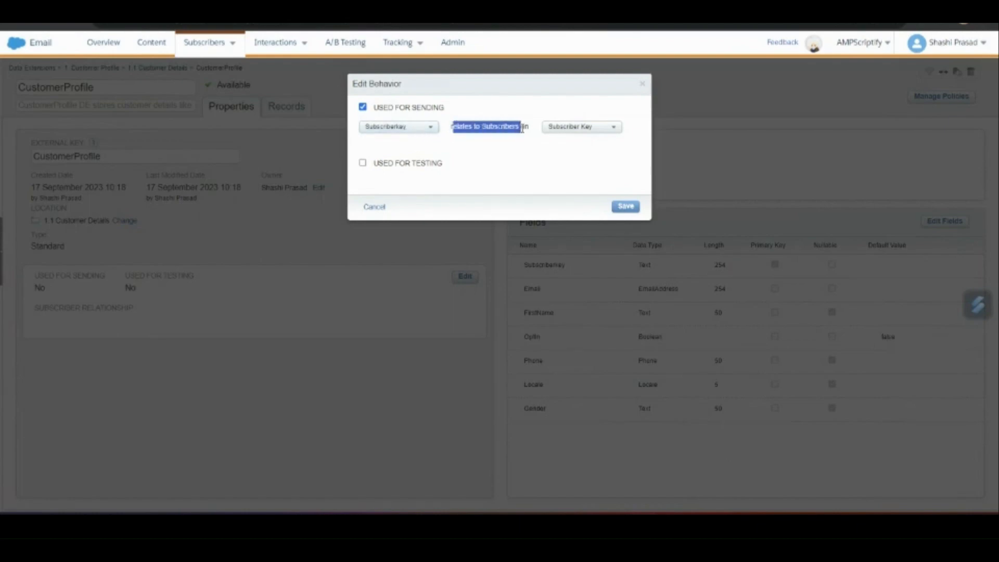
click(574, 156)
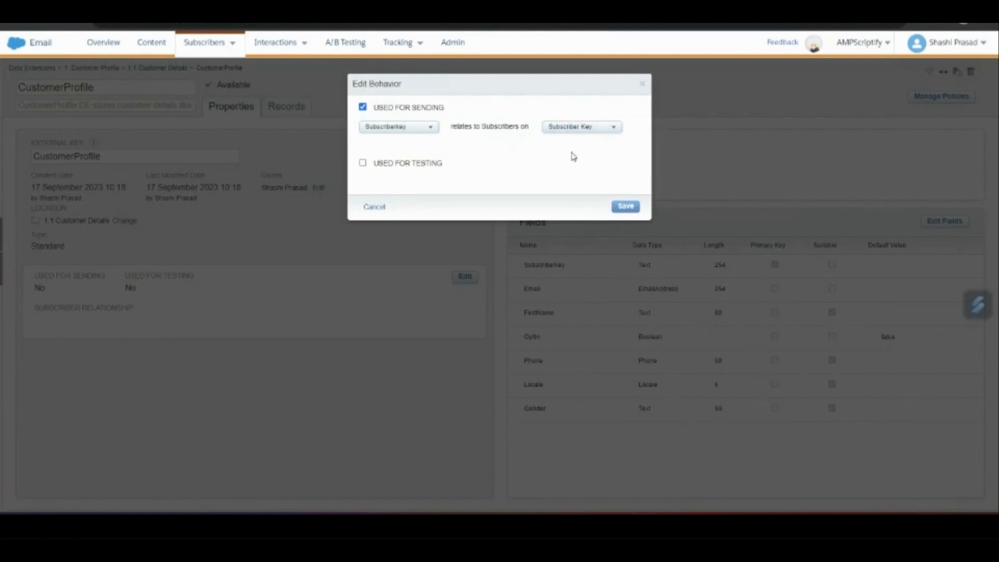
click(363, 164)
drag(379, 108, 440, 110)
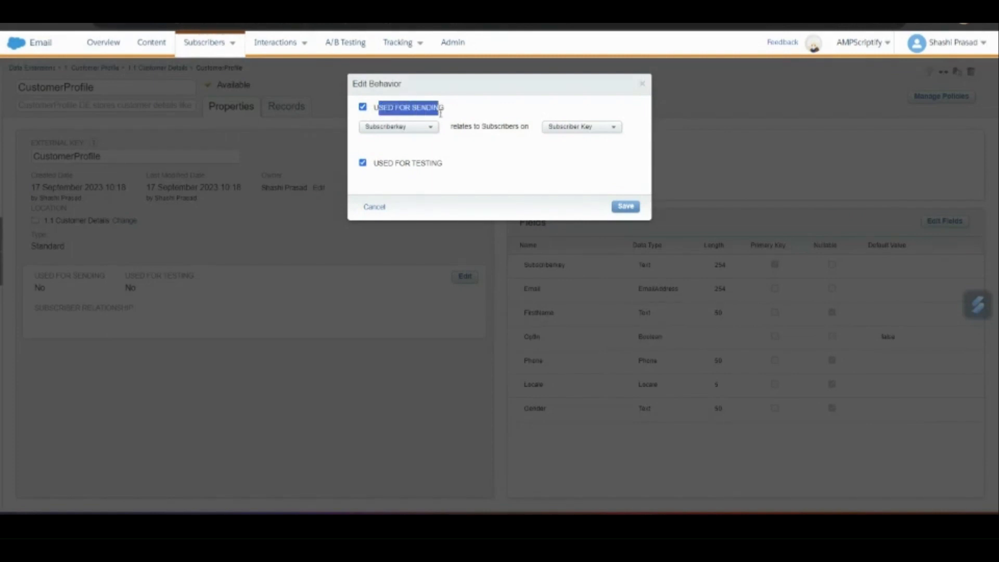
click(409, 180)
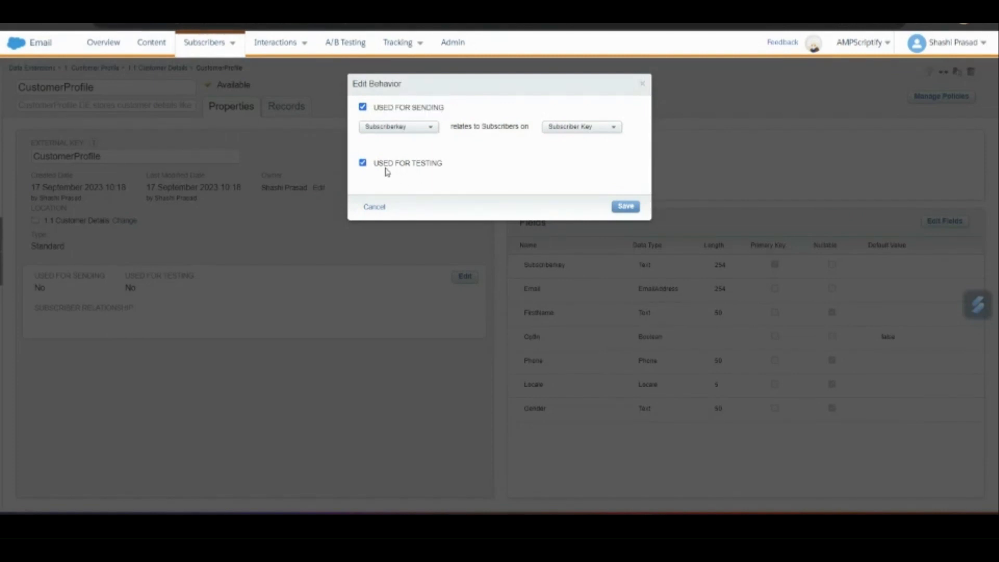
click(626, 207)
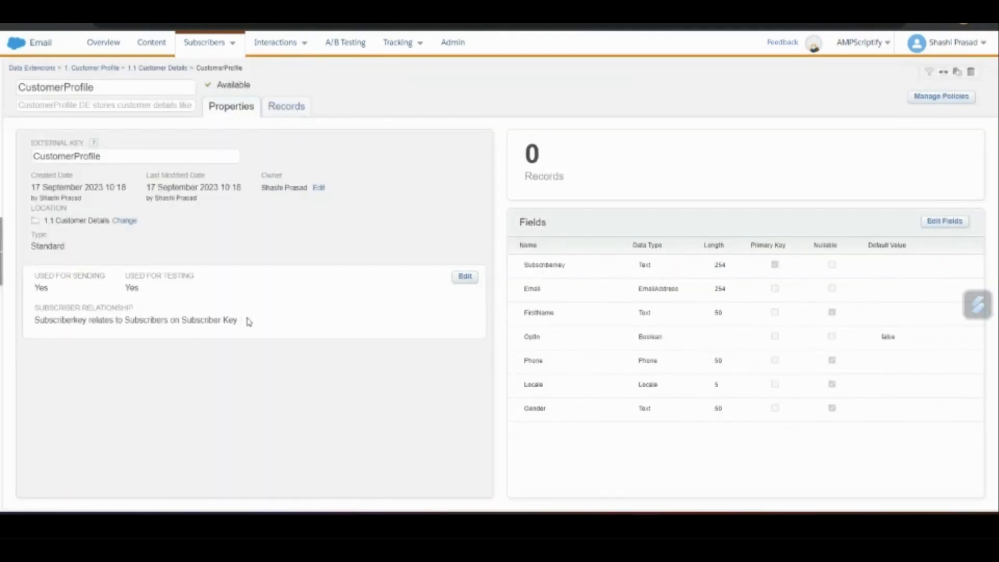
drag(37, 308, 145, 308)
drag(35, 308, 139, 322)
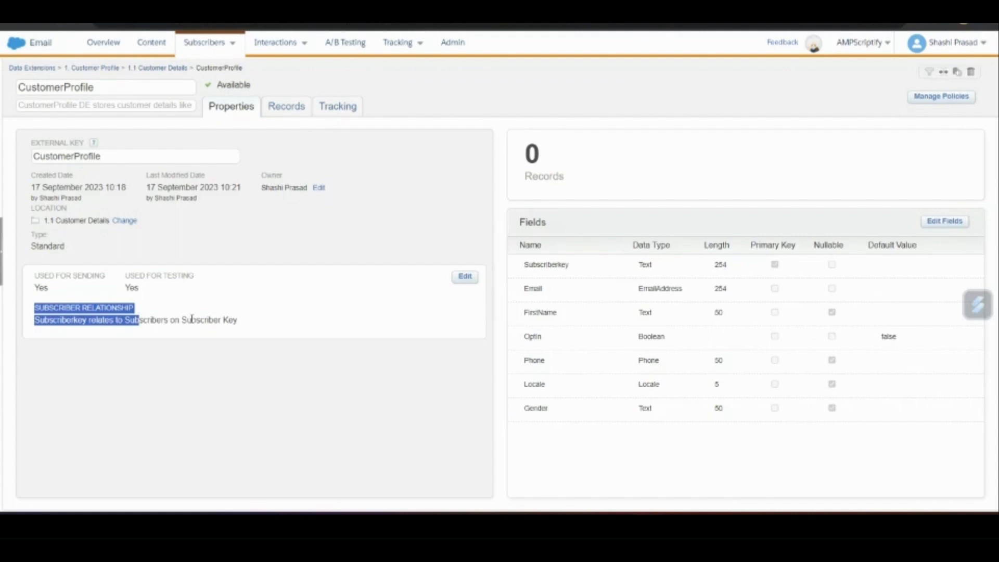
Try to delete the Subscriberkey field used in the subscriber relationship, and cancel the field edit
click(952, 230)
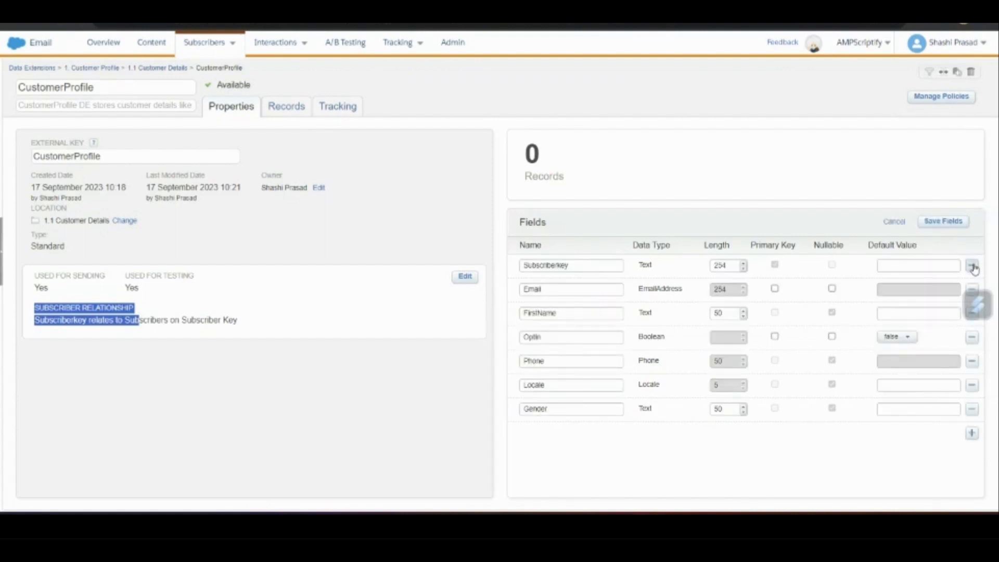
click(972, 265)
click(952, 231)
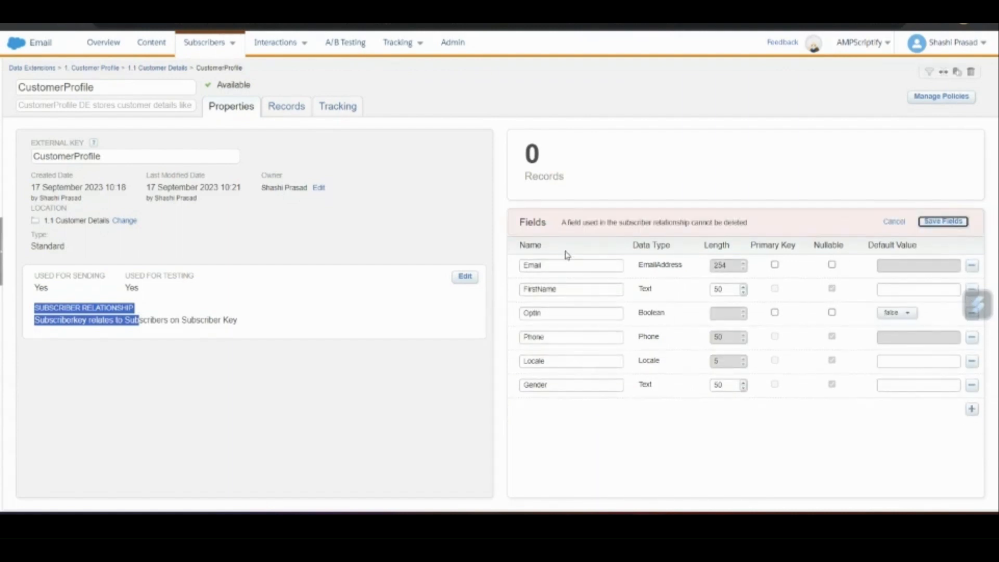
click(563, 221)
drag(564, 221, 740, 223)
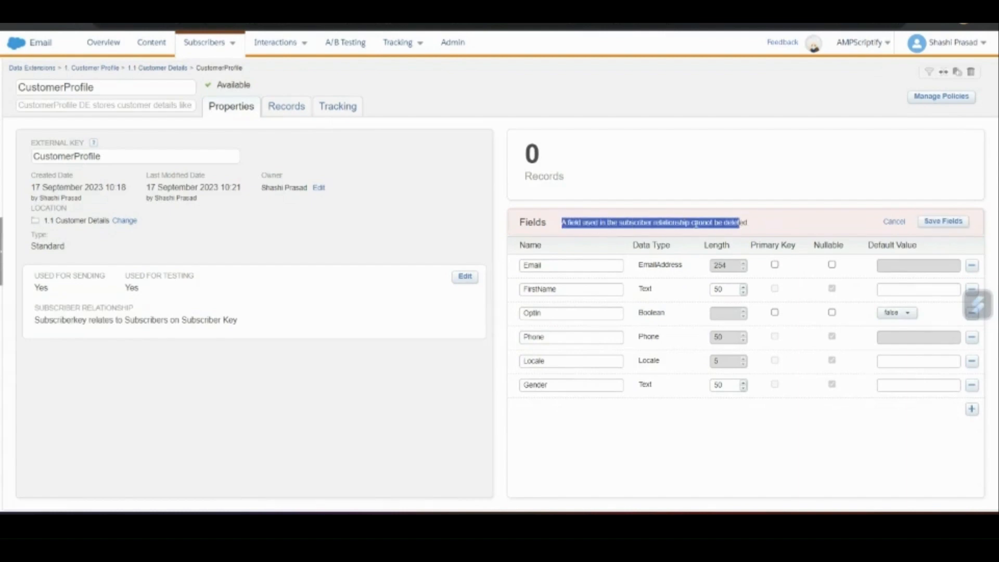
click(754, 231)
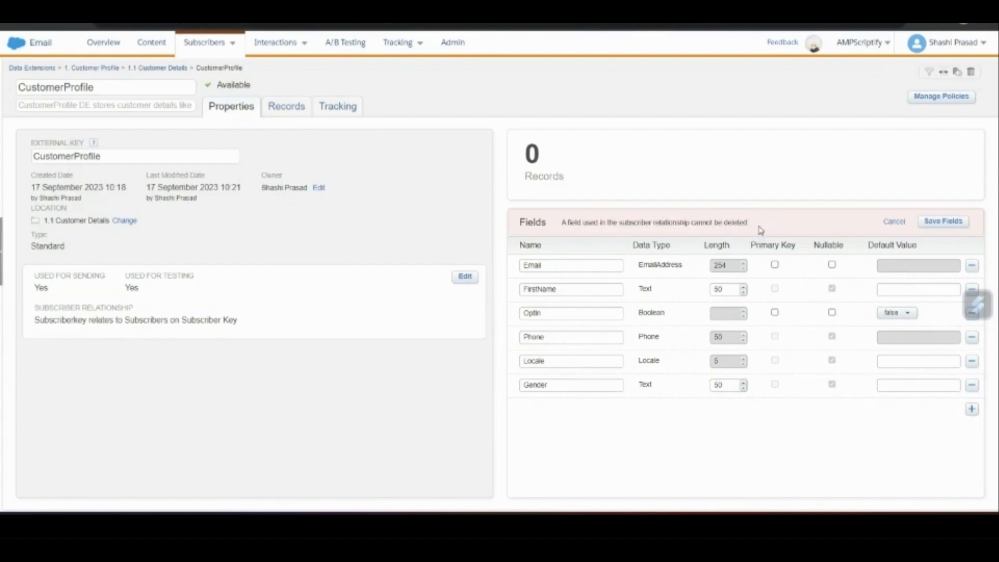
click(895, 226)
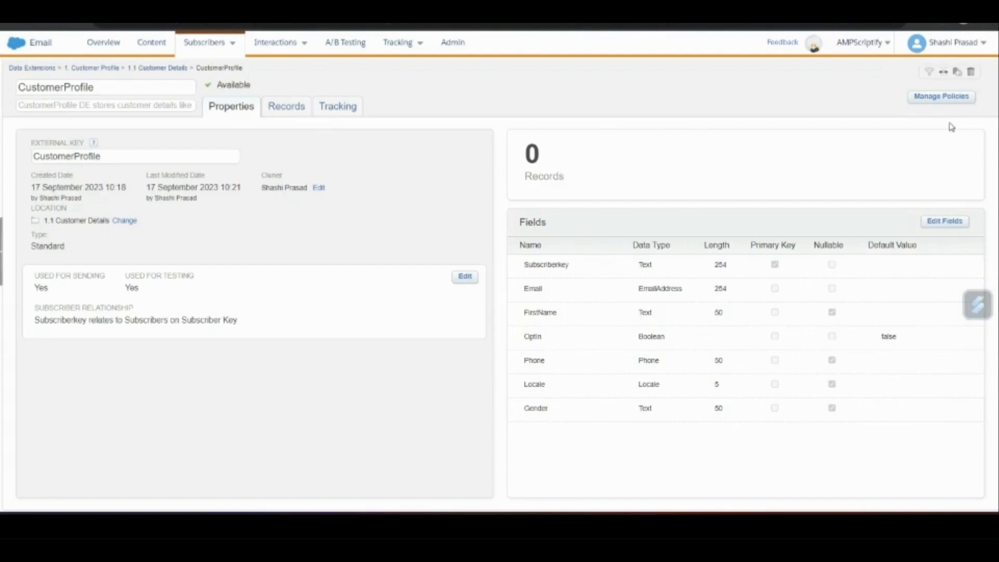
Copy the data extension into the 1.1 Customer Details folder with CustomerTracking as both name and external key
click(958, 77)
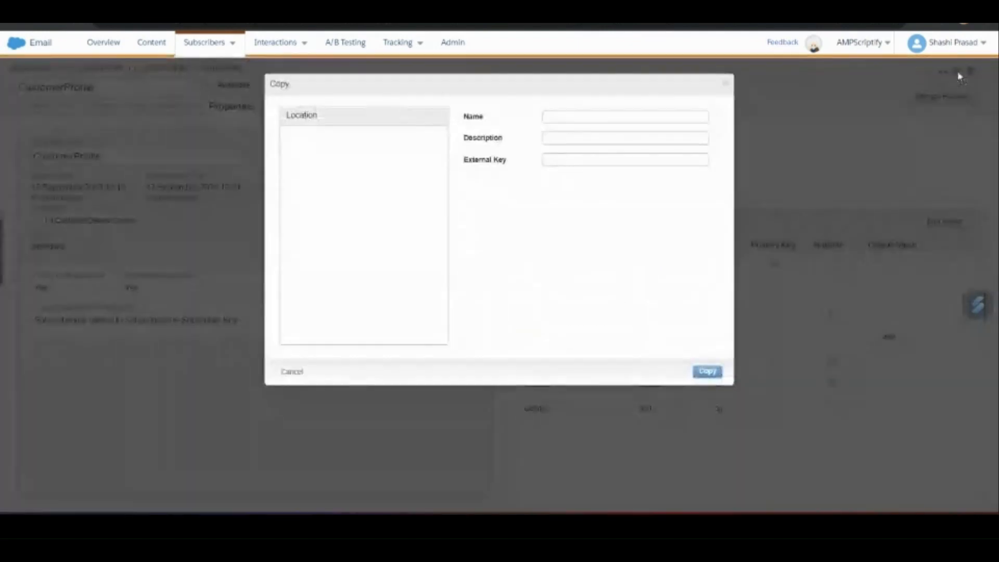
click(579, 118)
text(Cust)
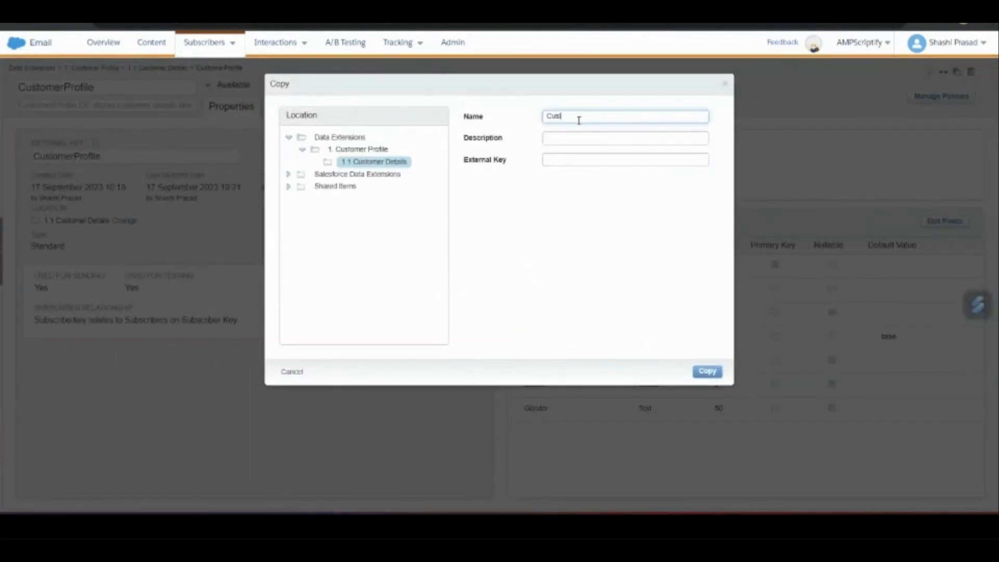
text(omerTracking)
drag(605, 118, 545, 117)
key(ctrl+c)
click(561, 159)
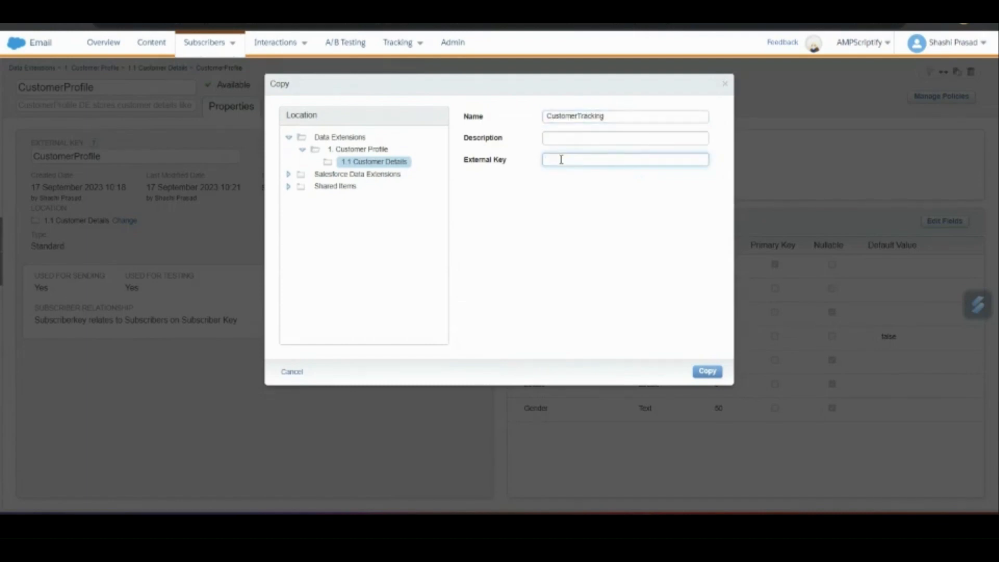
key(ctrl+v)
click(707, 373)
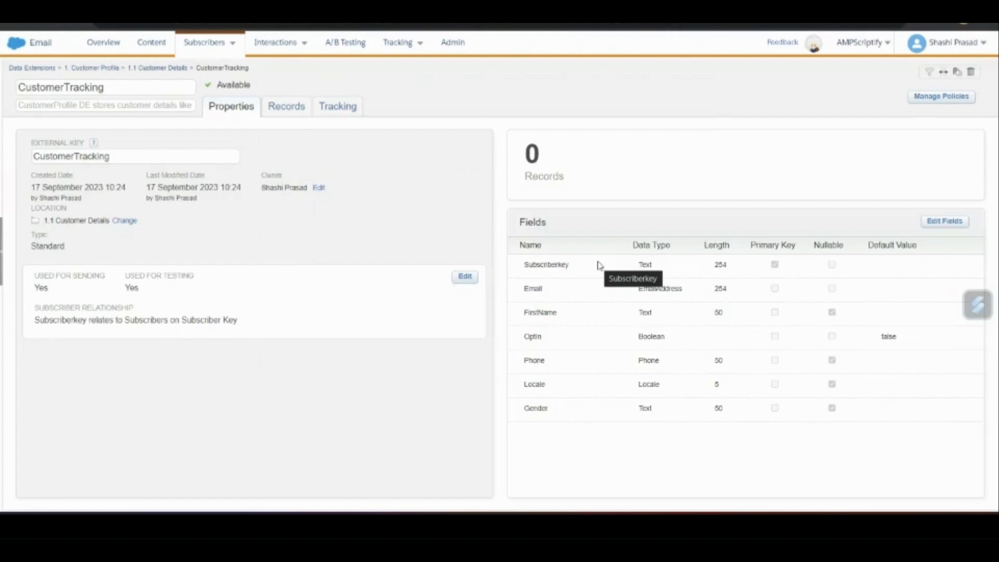
Switch to Contact Builder and examine the created and modified details of the CustomerTracking data extension
click(26, 44)
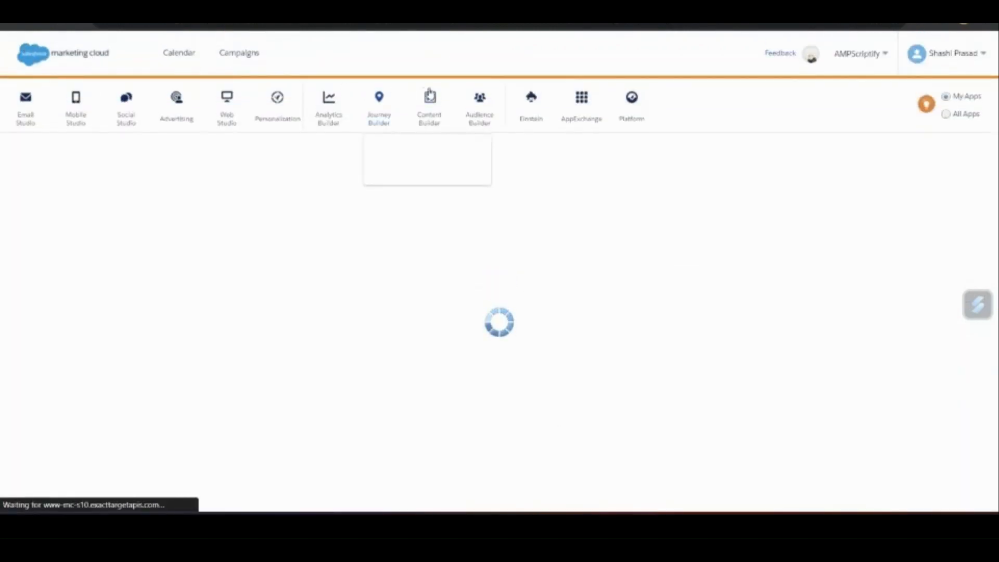
mouse_move(474, 112)
click(489, 145)
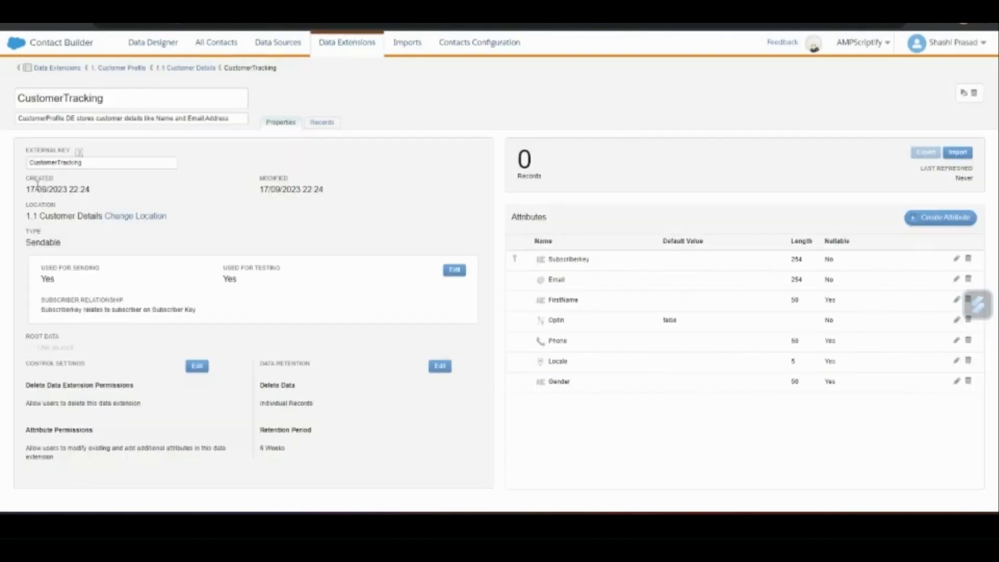
double_click(39, 177)
double_click(276, 177)
click(296, 208)
Disallow deleting the CustomerTracking data extension and modifying or adding attributes in its control settings, and save the policy
click(197, 366)
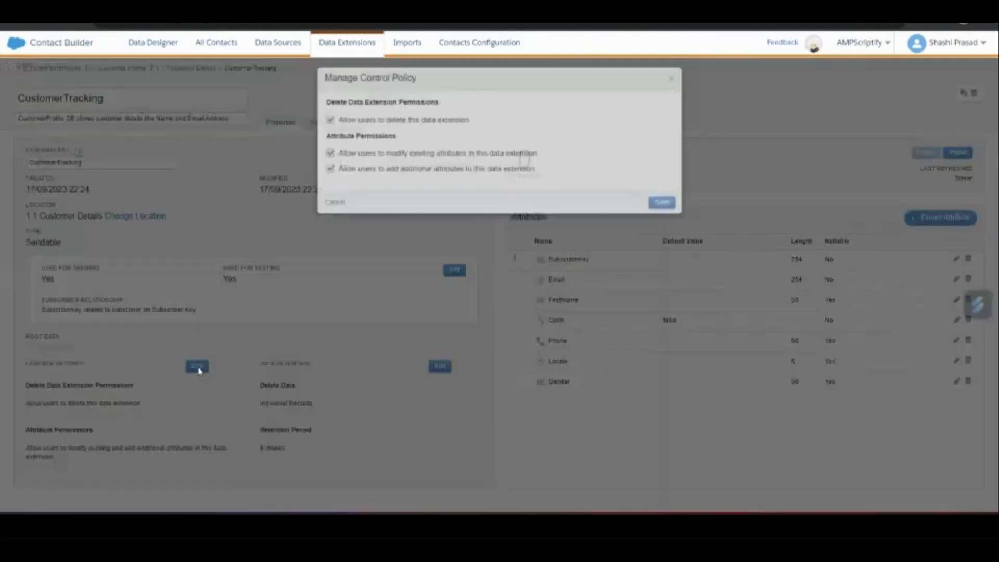
click(337, 126)
click(336, 158)
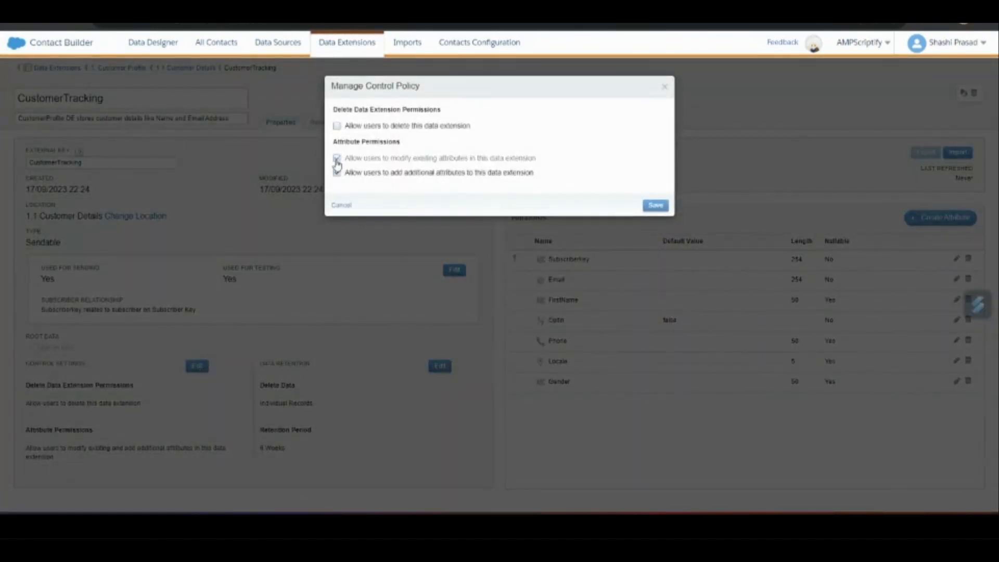
click(336, 177)
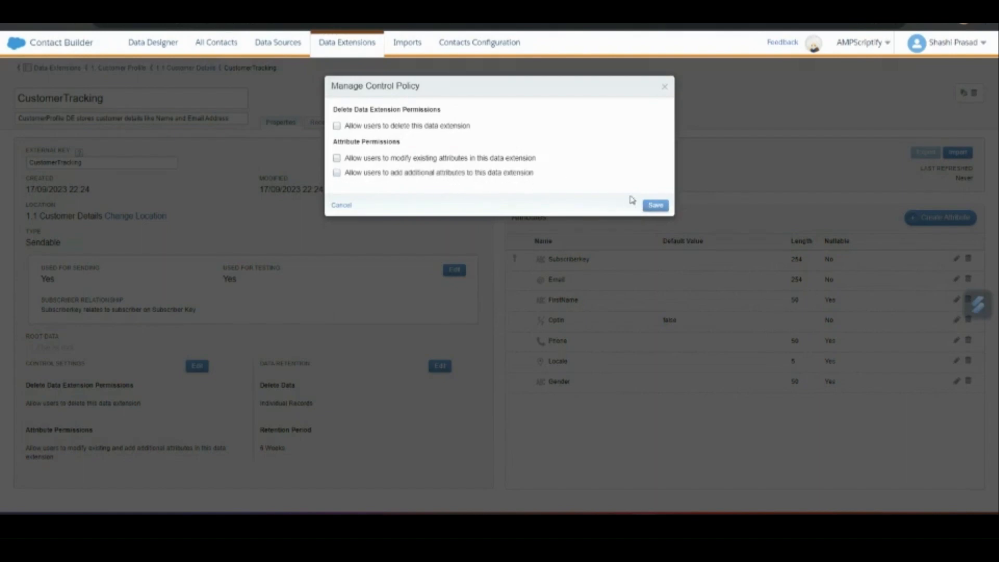
click(656, 206)
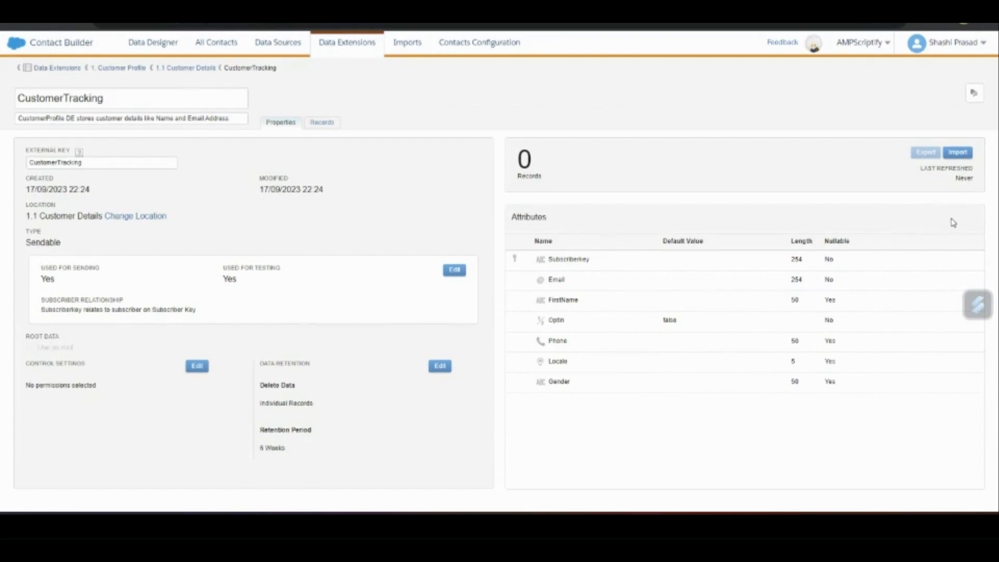
Return to the 1.1 Customer Details folder and open the CustomerProfile data extension
click(211, 75)
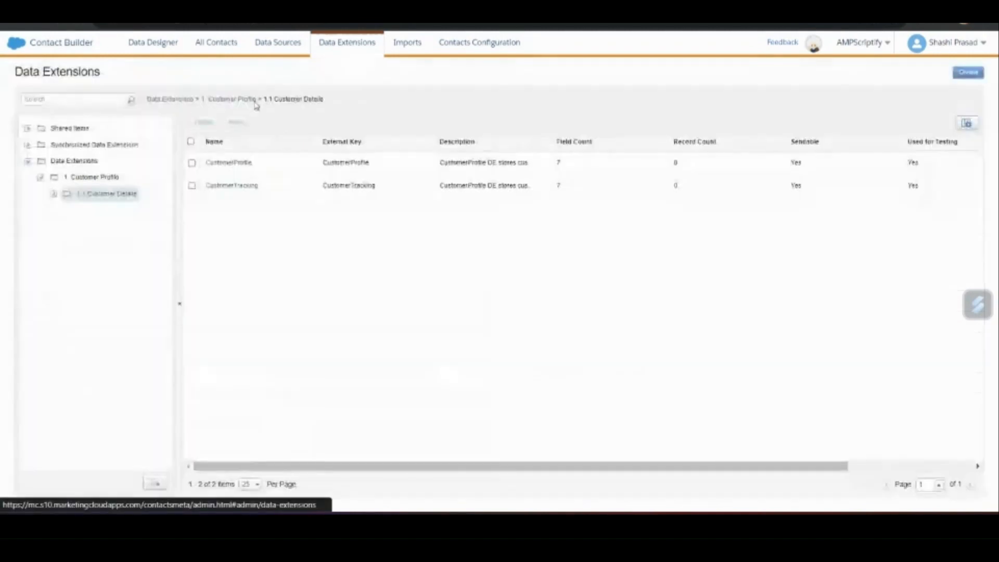
click(234, 163)
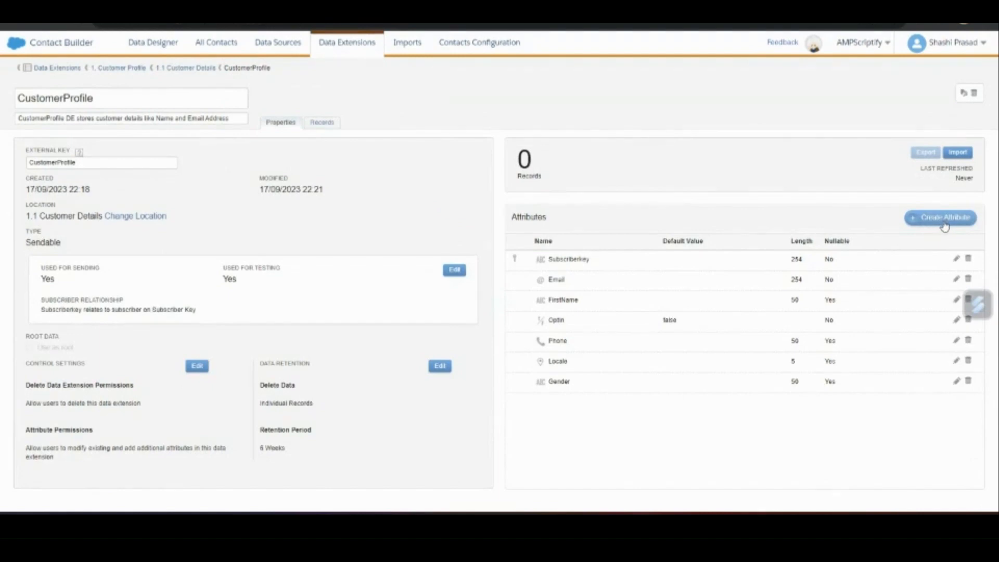
Return to the CustomerTracking data extension, allow users to add additional attributes to it, and save the control policy
click(193, 71)
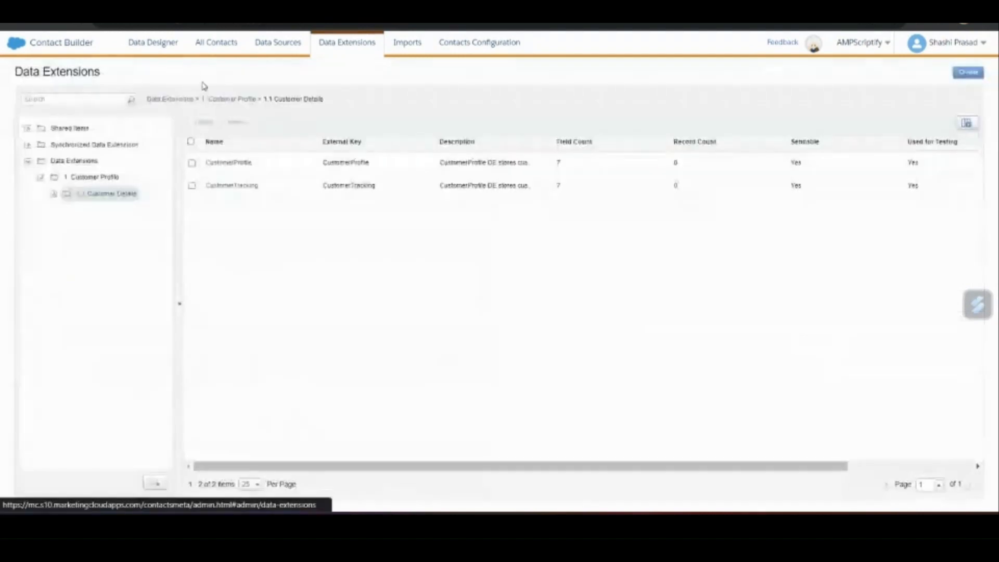
click(243, 187)
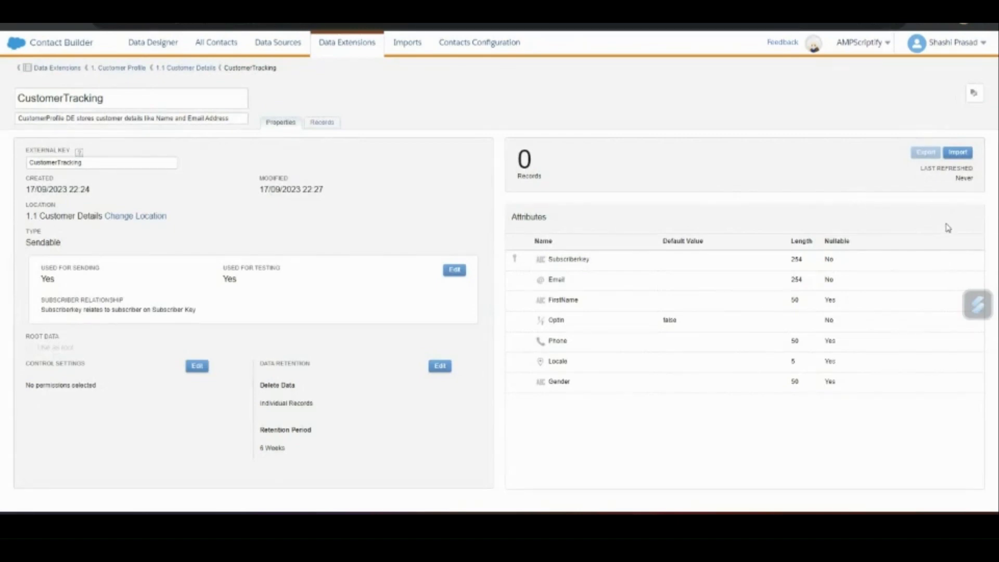
click(197, 368)
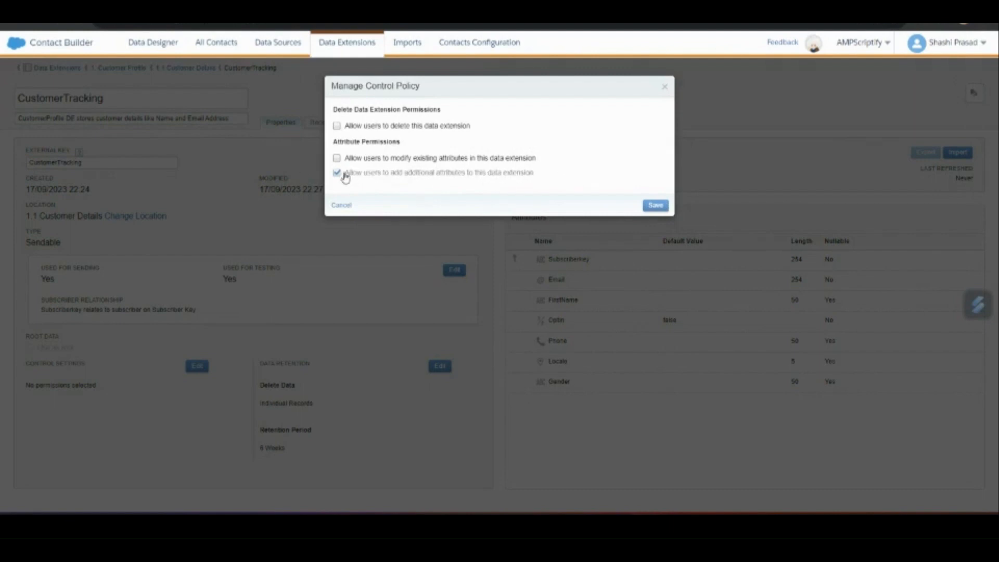
click(656, 206)
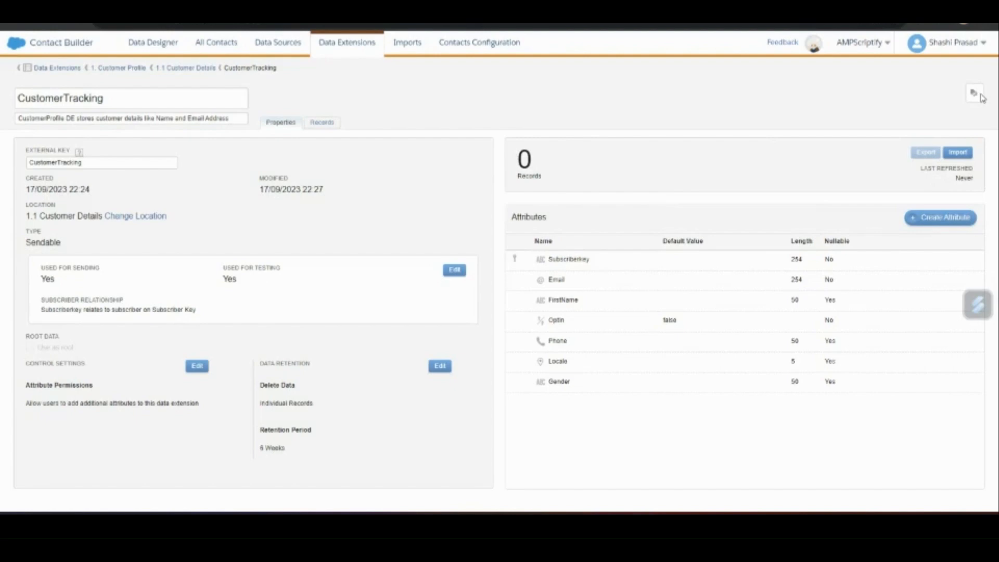
Check the CustomerProfile data extension for comparison, and allow users to delete the CustomerTracking data extension in its control policy
click(190, 68)
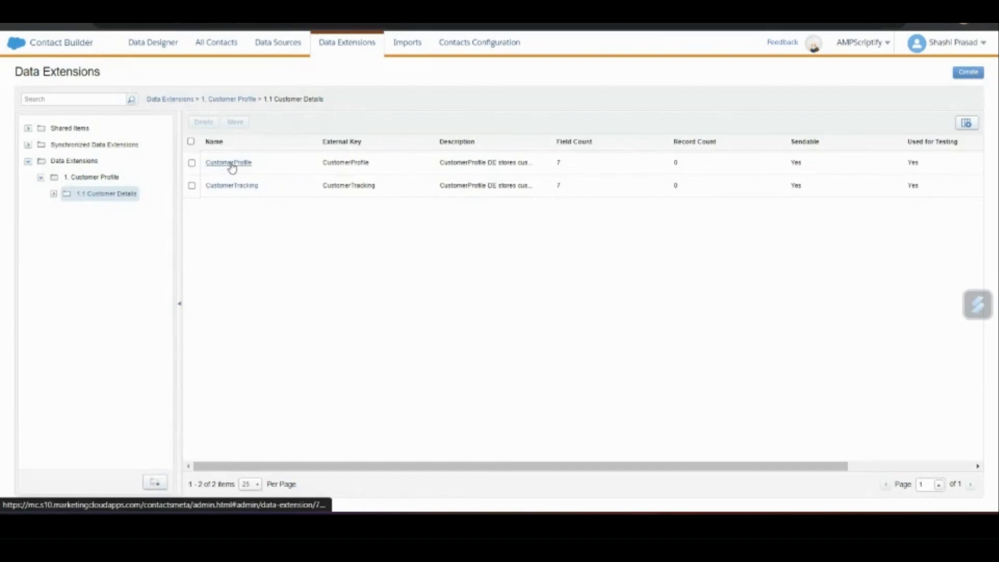
click(229, 164)
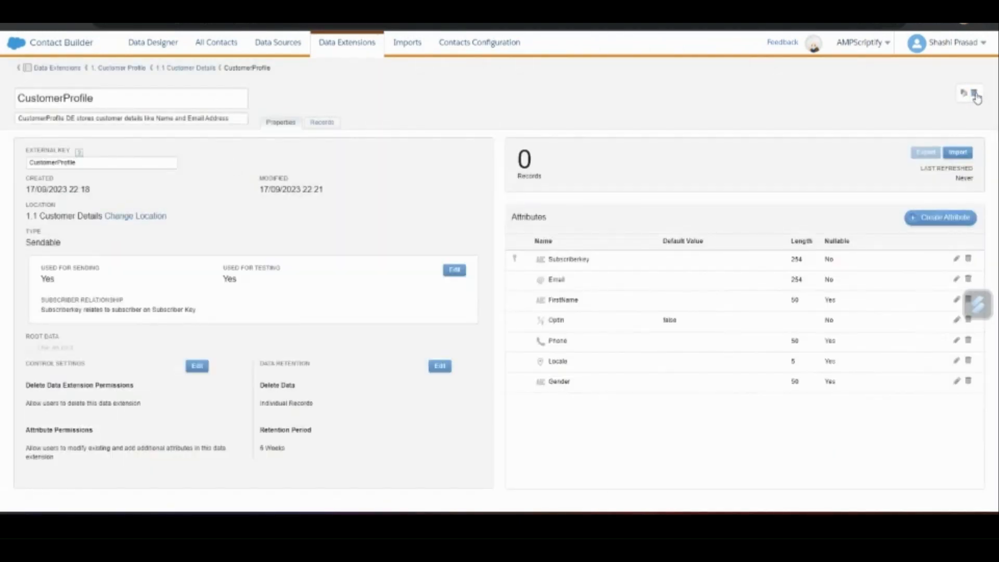
click(207, 69)
click(231, 185)
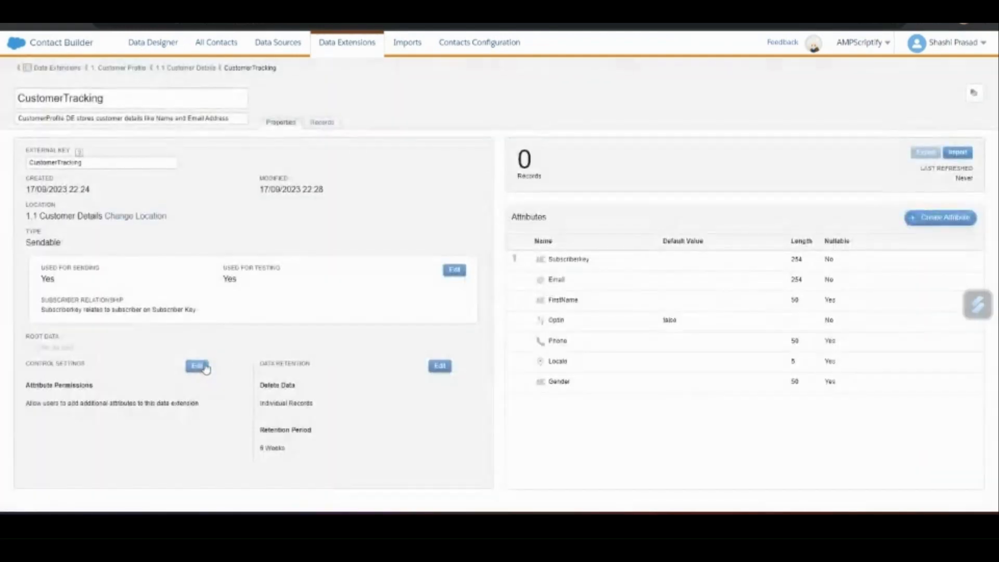
click(197, 366)
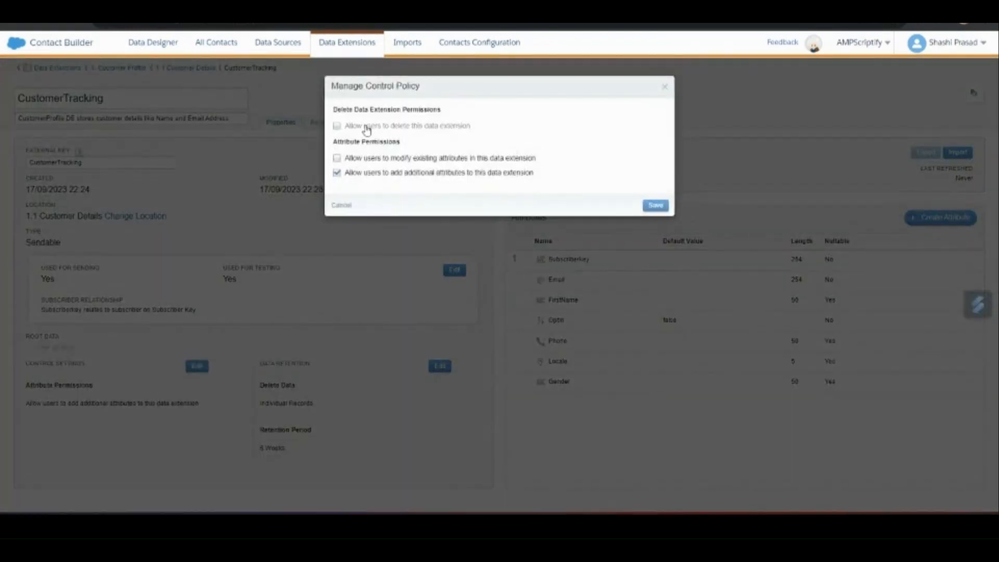
click(656, 206)
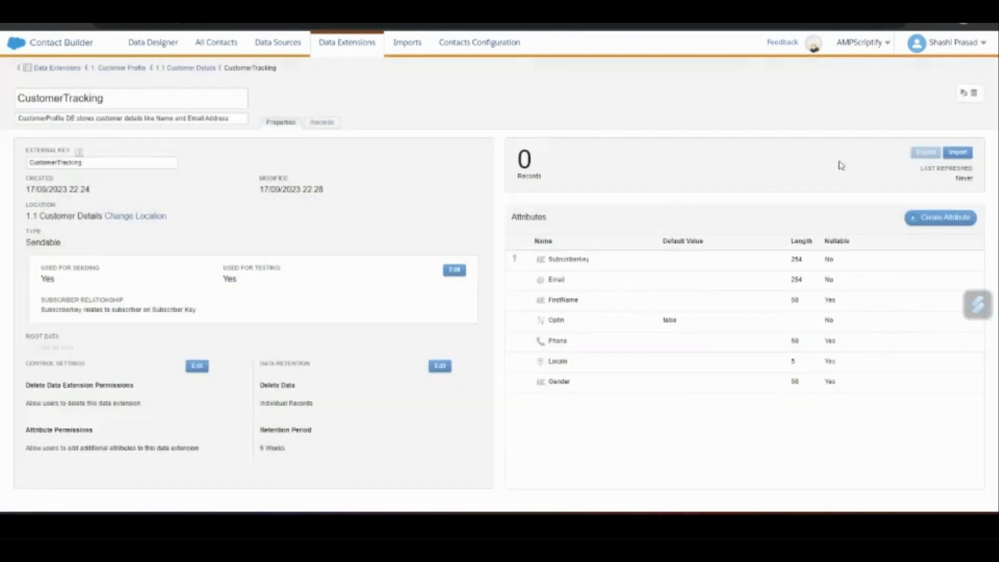
click(200, 371)
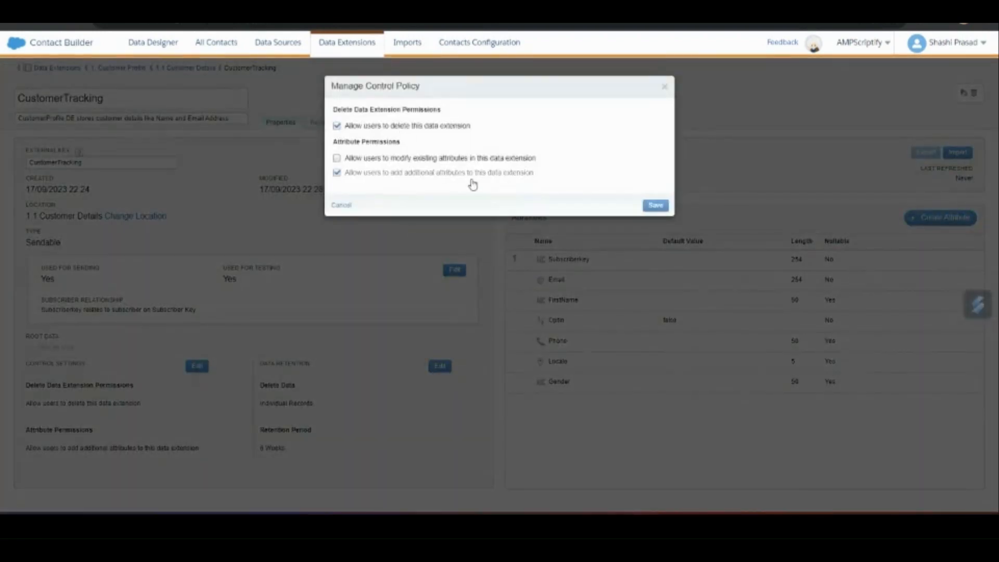
click(345, 207)
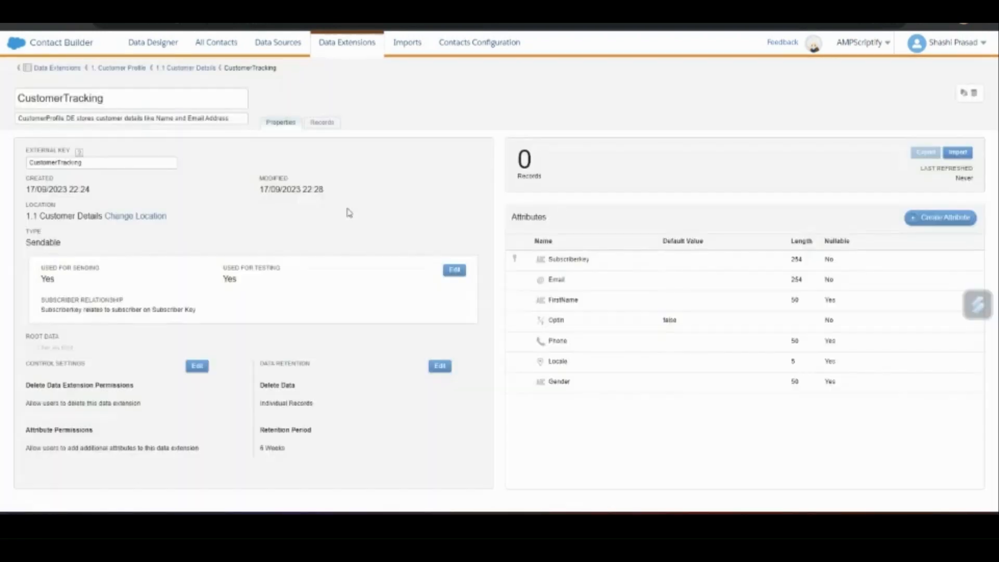
Add three records to the CustomerProfile data extension, filling in each one's subscriber key, email and first name, with OptIn set to False
click(202, 68)
click(225, 163)
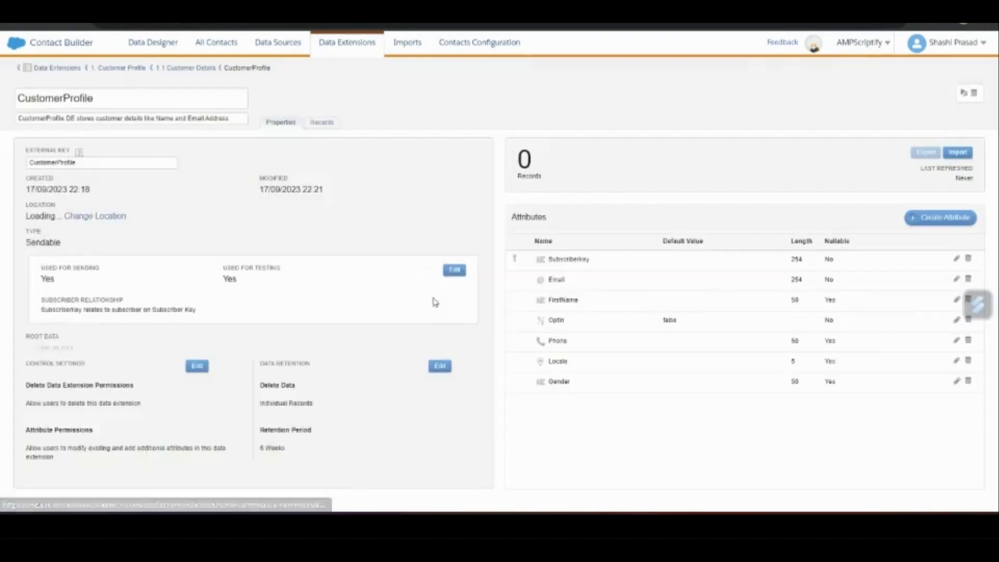
click(322, 124)
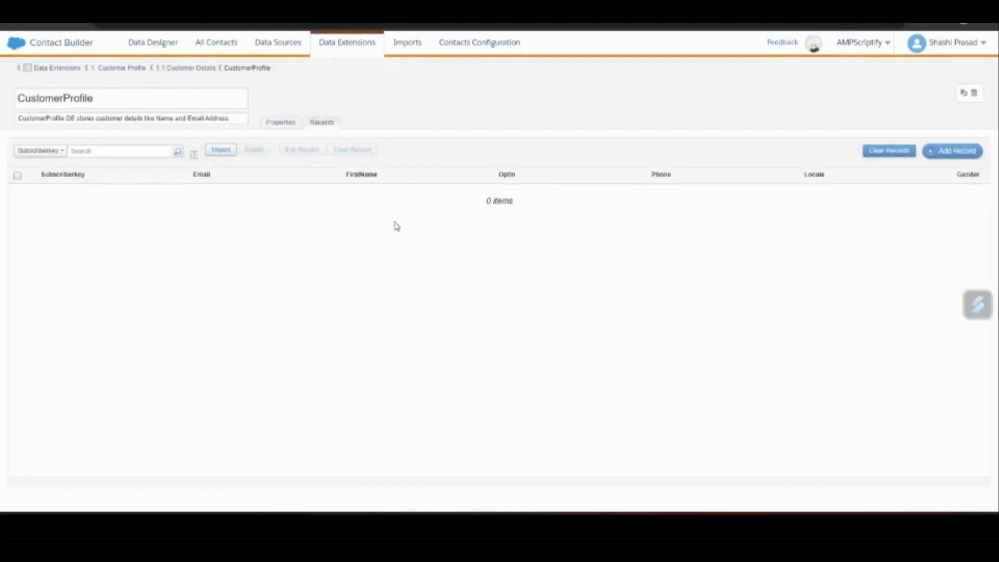
click(969, 150)
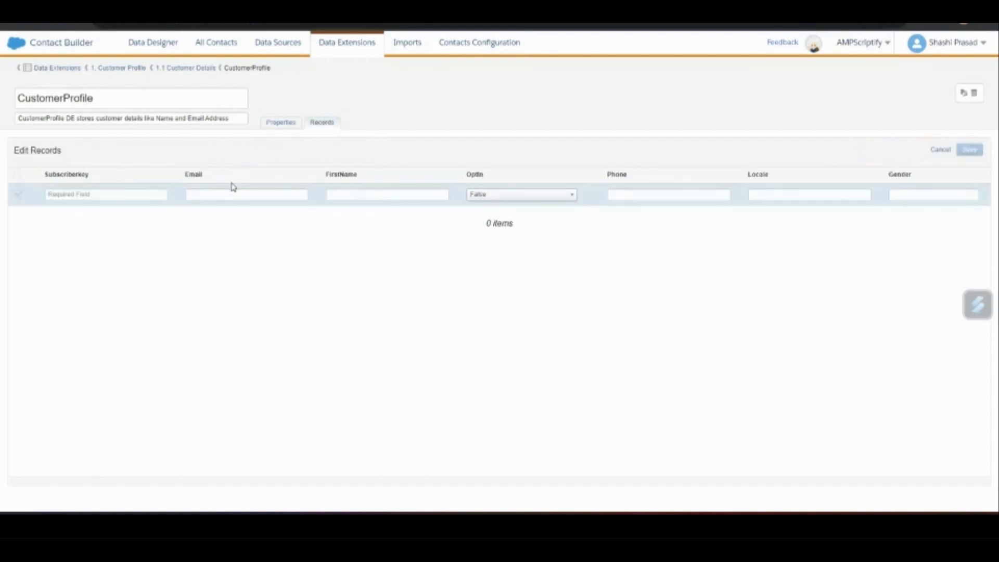
click(128, 195)
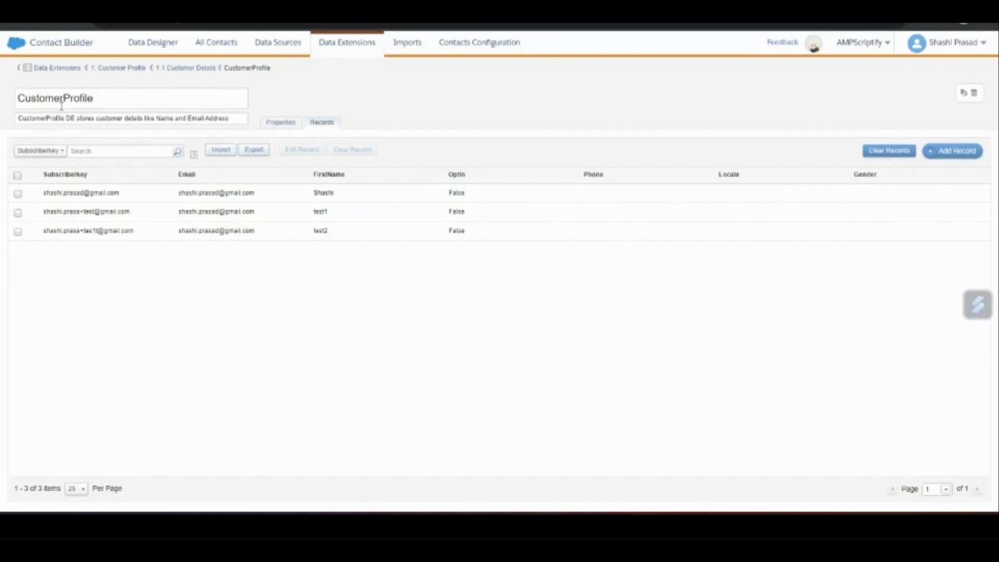
click(61, 104)
click(308, 337)
Open the CustomerTracking records and start a single import into the data extension
click(198, 71)
click(233, 187)
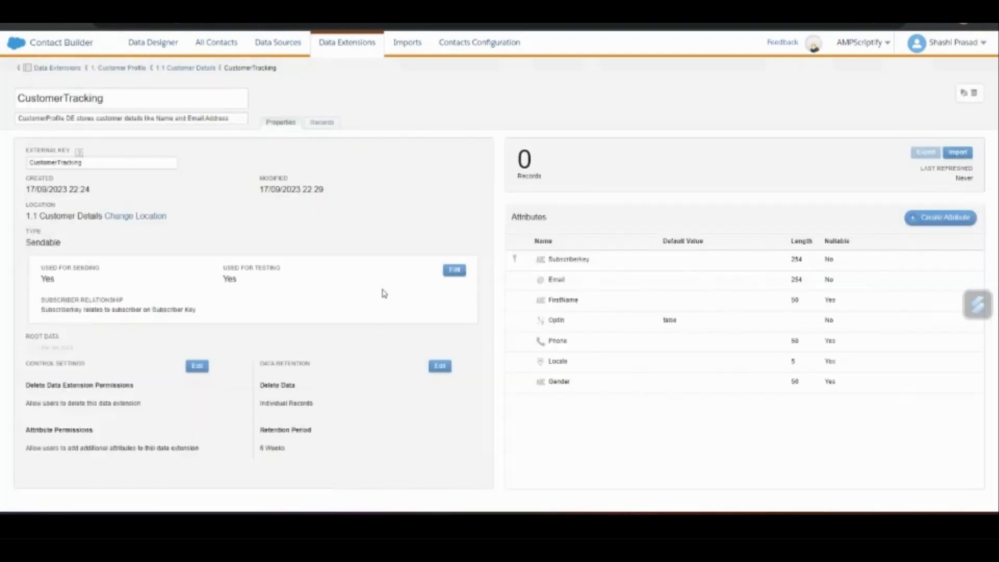
click(320, 124)
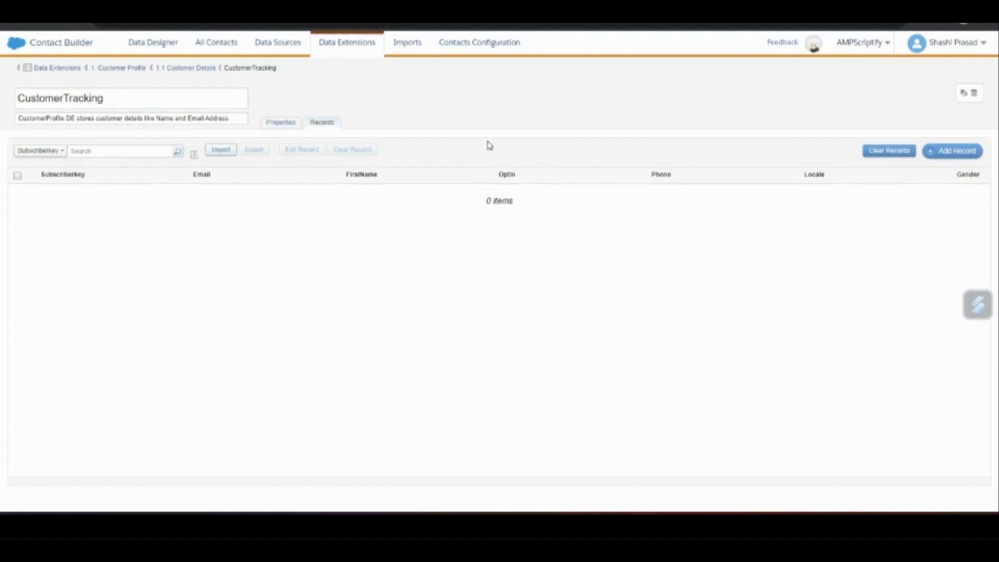
click(222, 152)
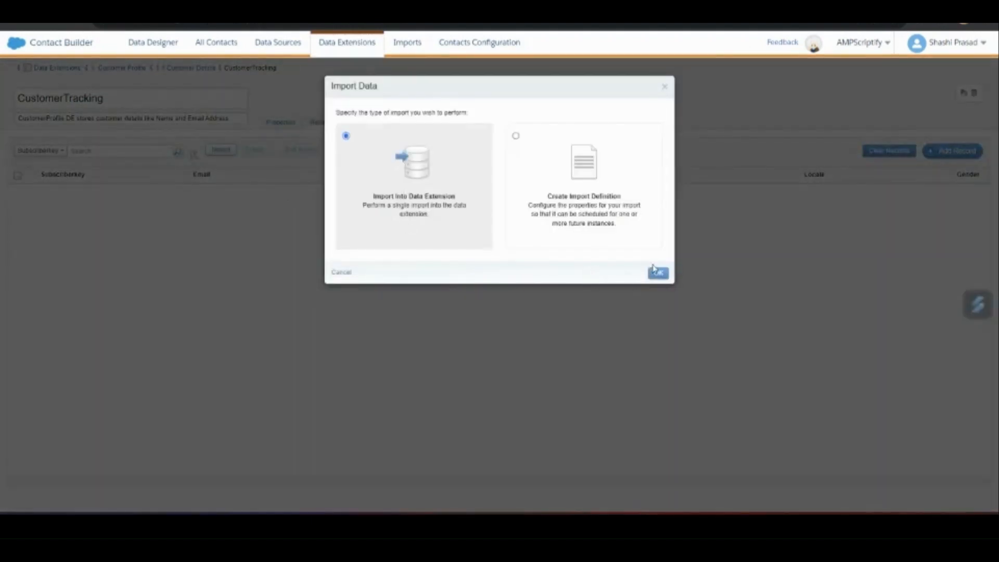
click(658, 273)
Set the import source to the existing CustomerProfile data extension in the 1.1 Customer Details folder
click(430, 237)
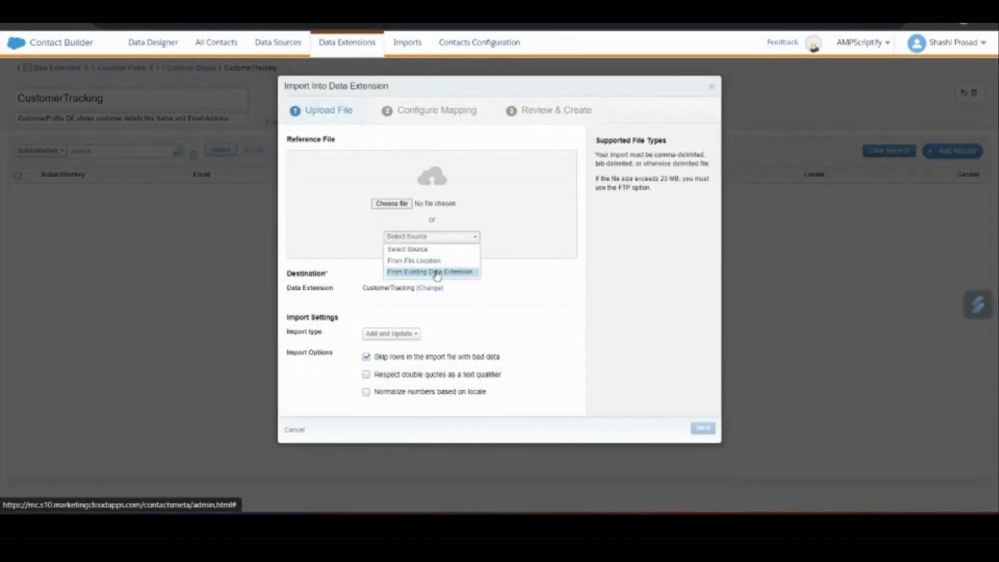
click(437, 272)
click(409, 150)
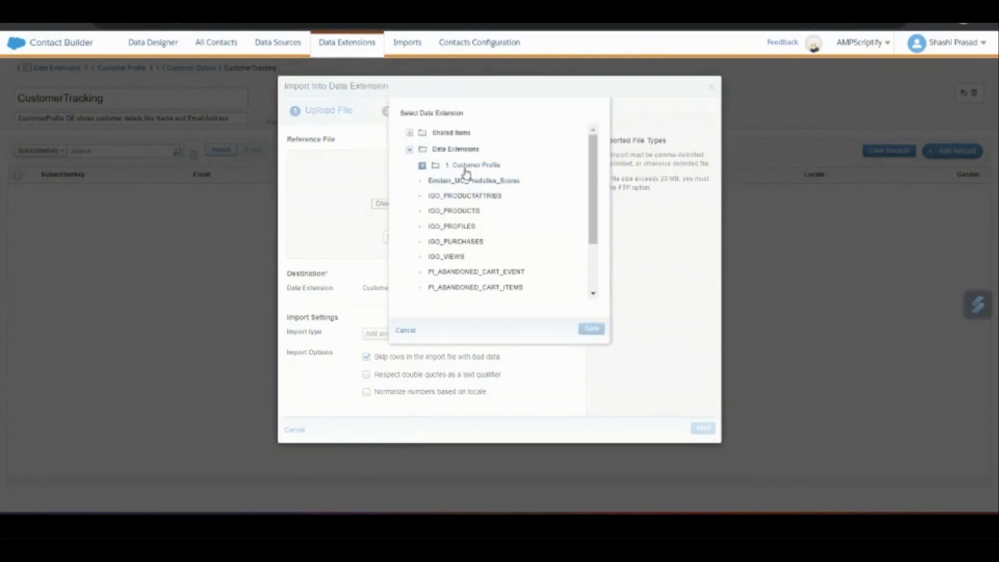
click(422, 165)
click(468, 181)
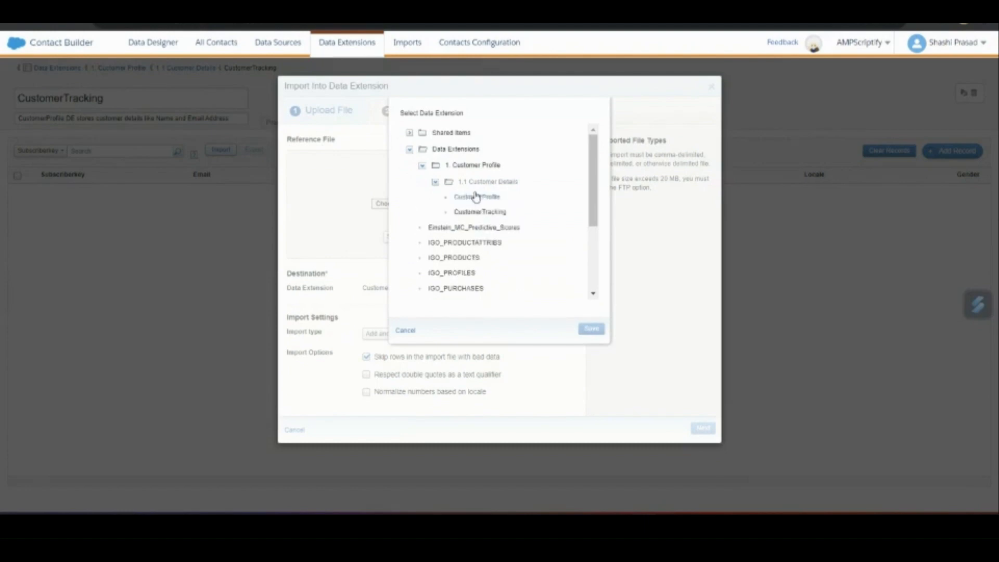
click(477, 197)
click(592, 329)
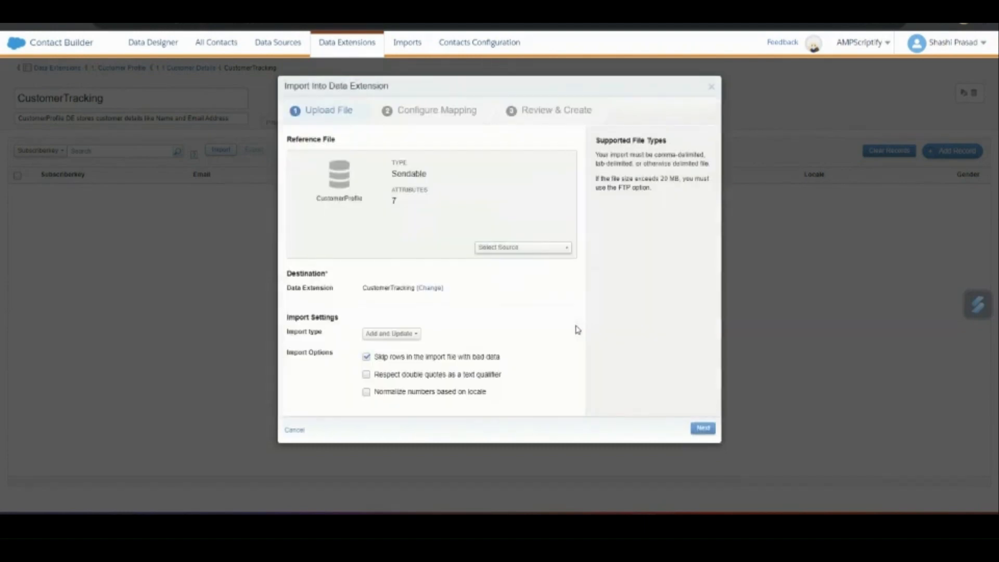
Keep the Add and Update import type and the mapping by header row, and run the import into CustomerTracking
click(704, 428)
click(704, 398)
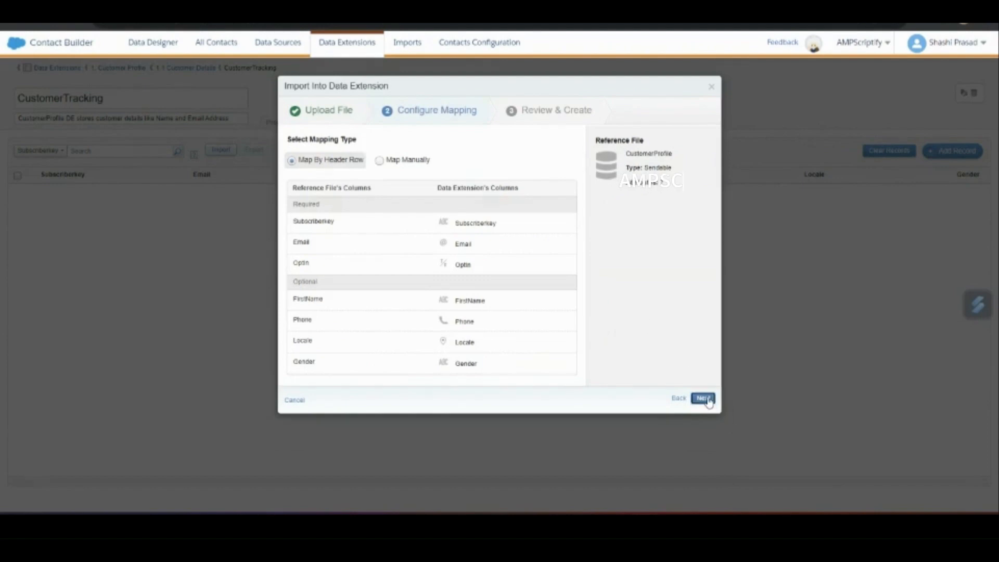
click(702, 398)
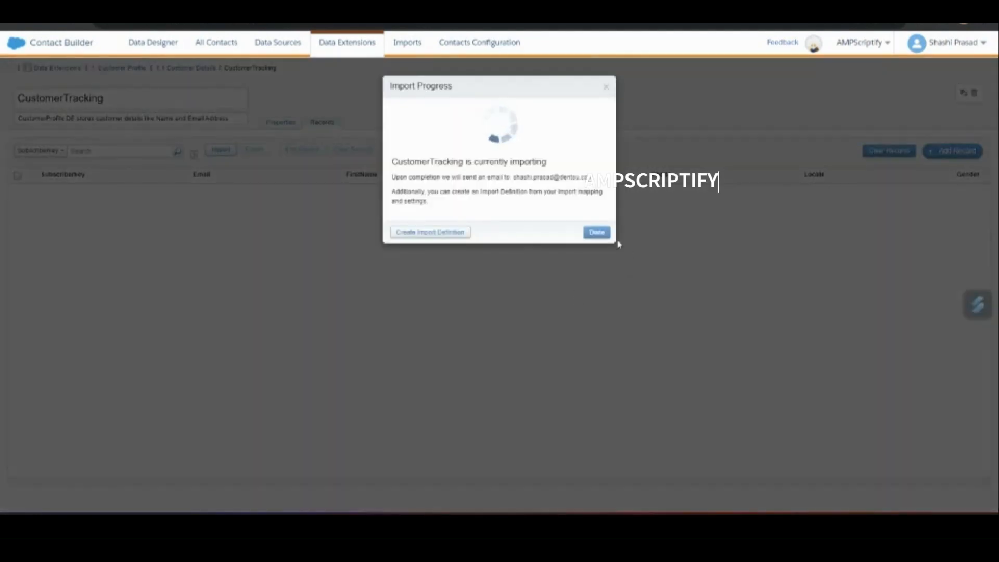
click(598, 231)
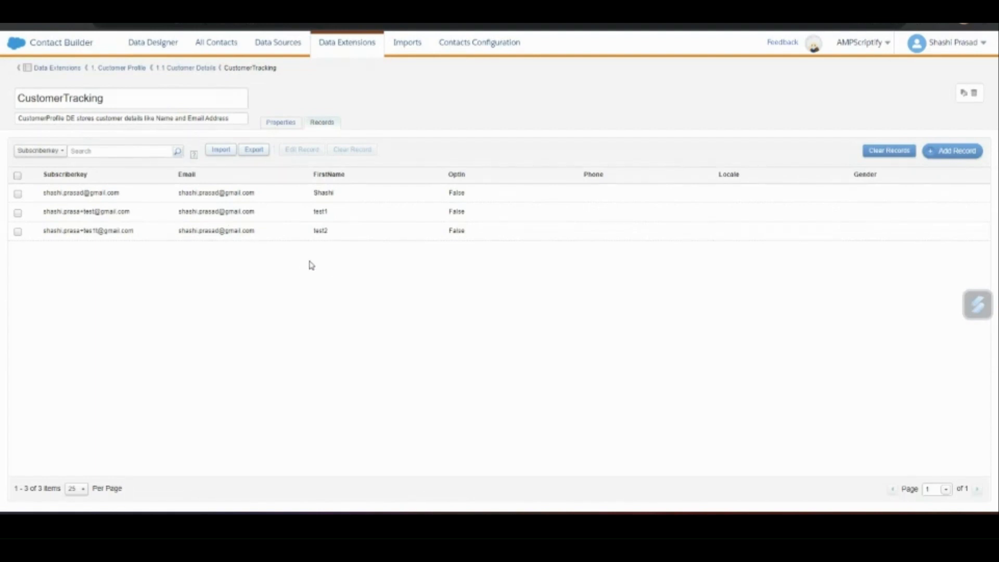
Export the CustomerTracking records as a comma-separated 9-17-2023 CustomerTracking file with column headers, delivered by browser download
click(254, 151)
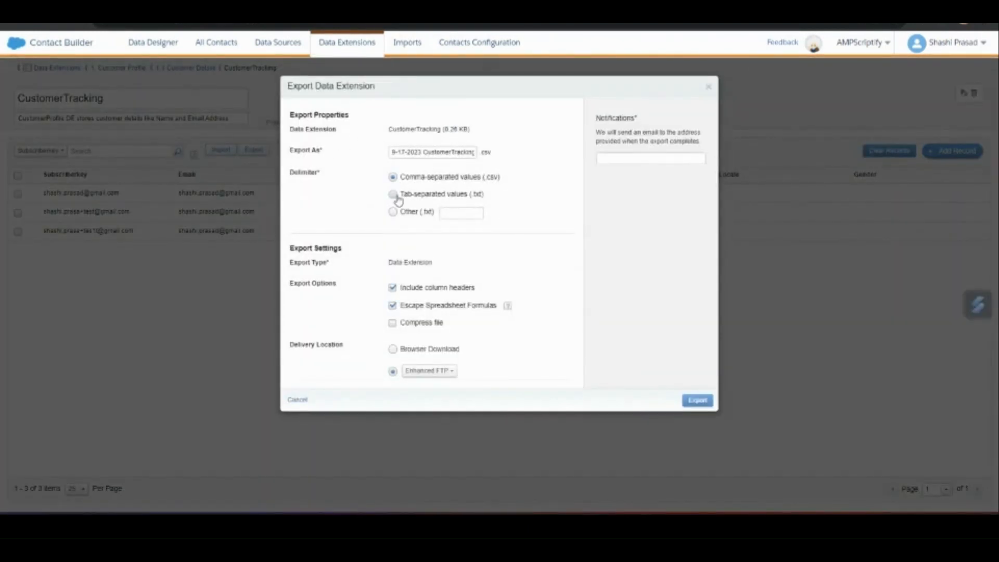
drag(392, 152, 488, 165)
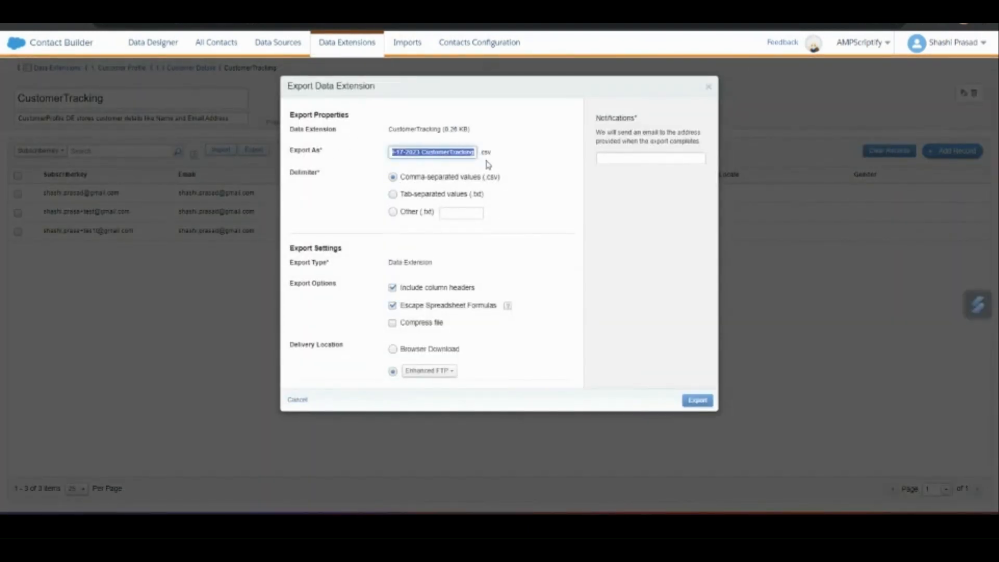
click(439, 354)
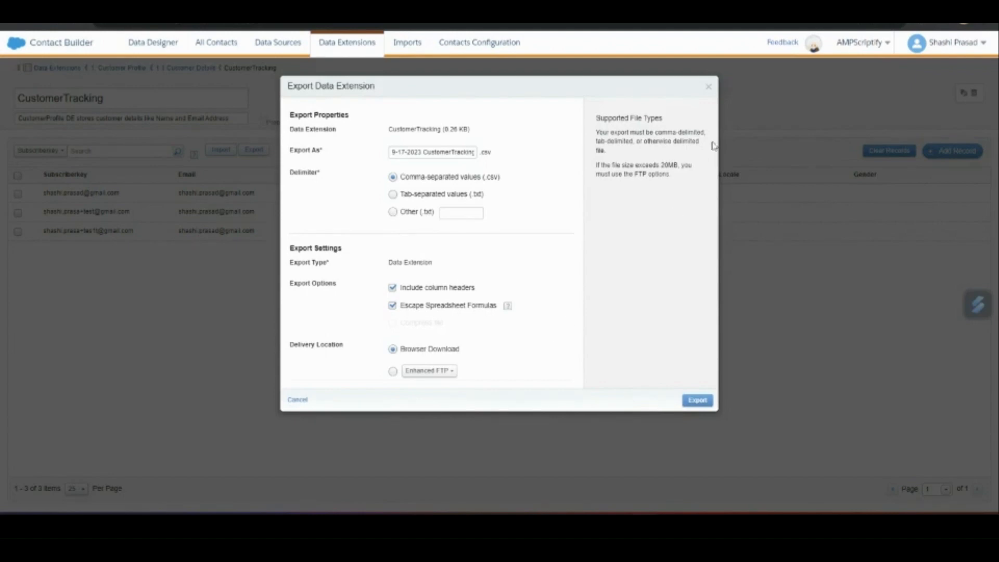
double_click(665, 165)
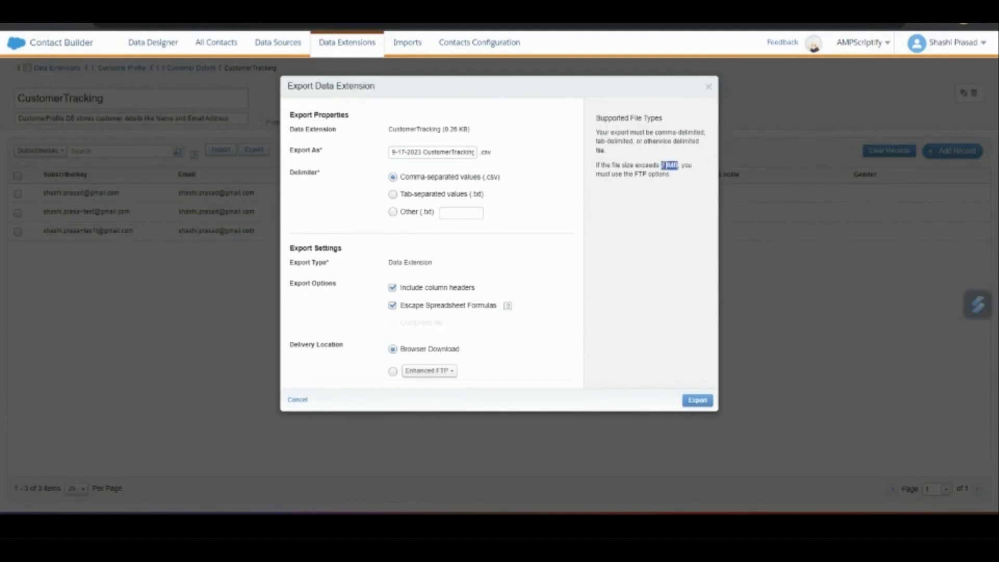
click(671, 206)
click(698, 400)
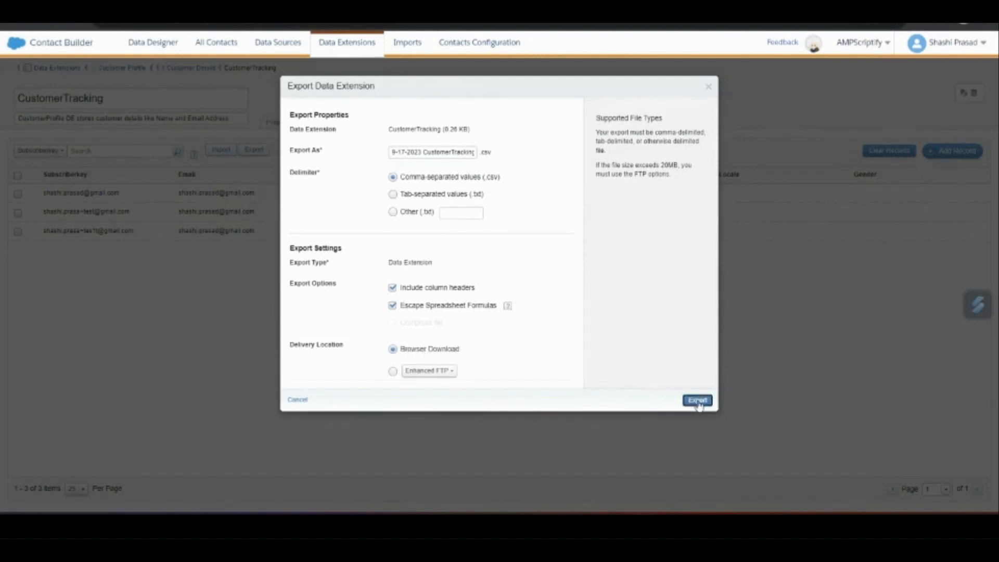
click(583, 216)
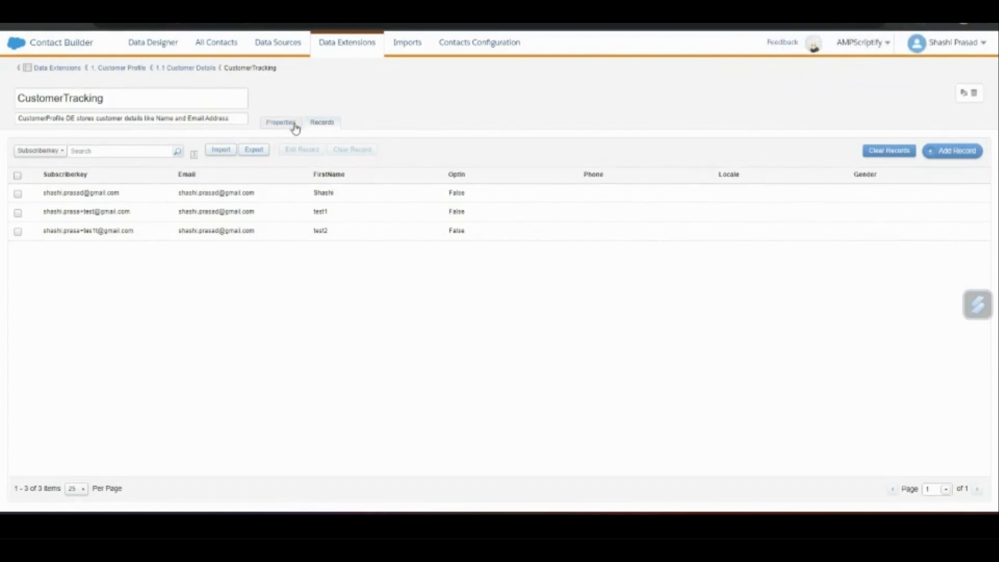
Open the CustomerProfile data extension in the 1.1 Customer Details folder and clear all of its records
click(185, 68)
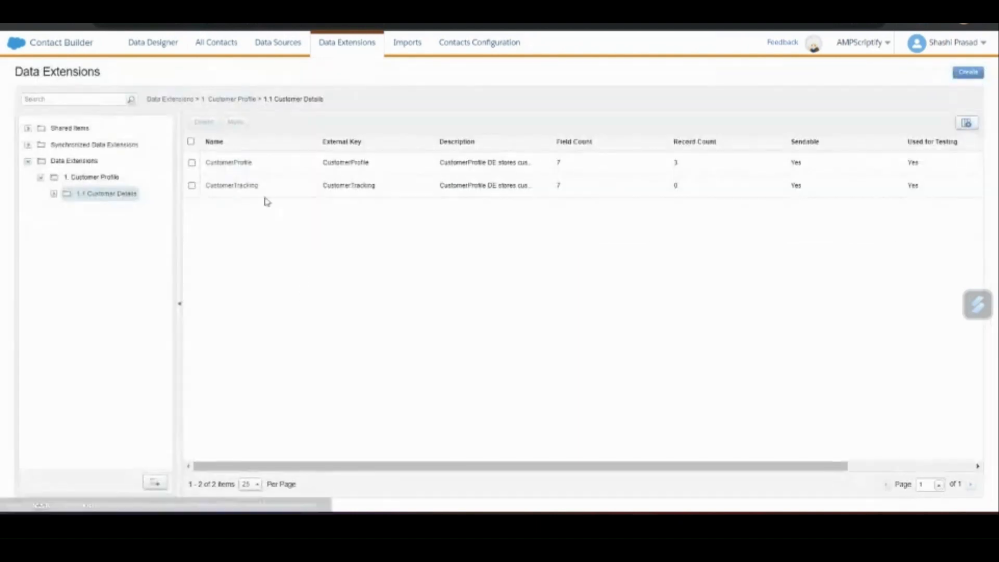
click(229, 163)
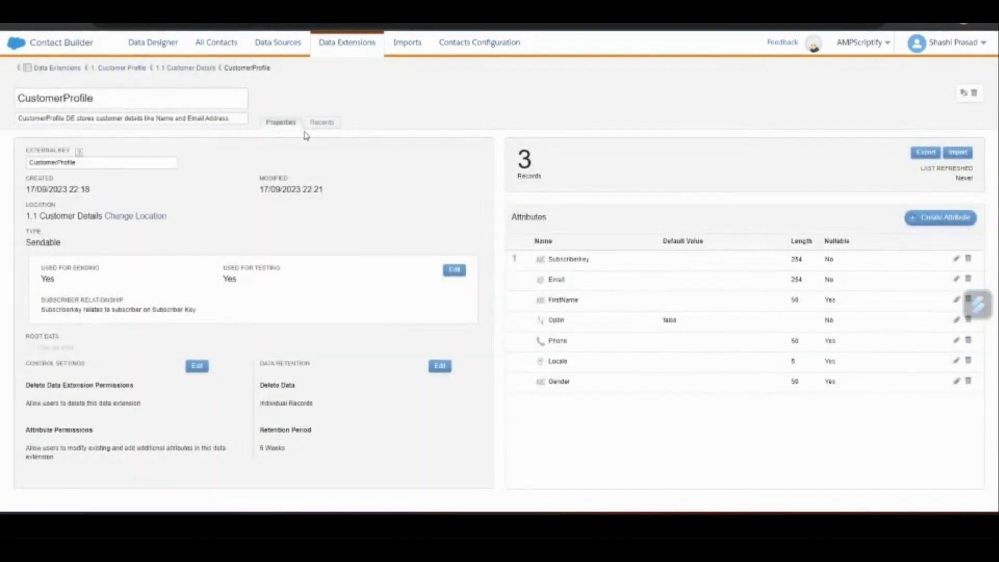
click(328, 129)
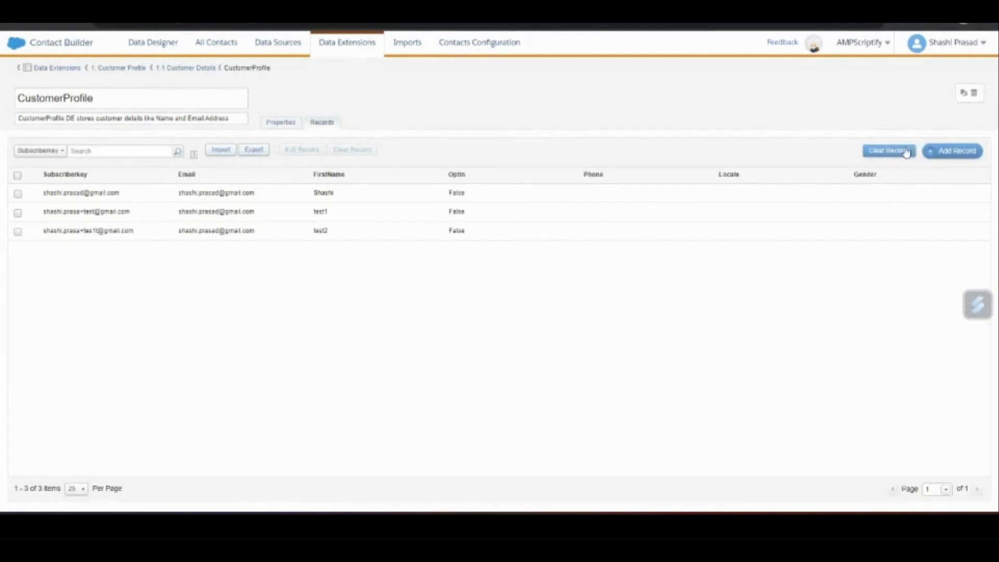
click(887, 151)
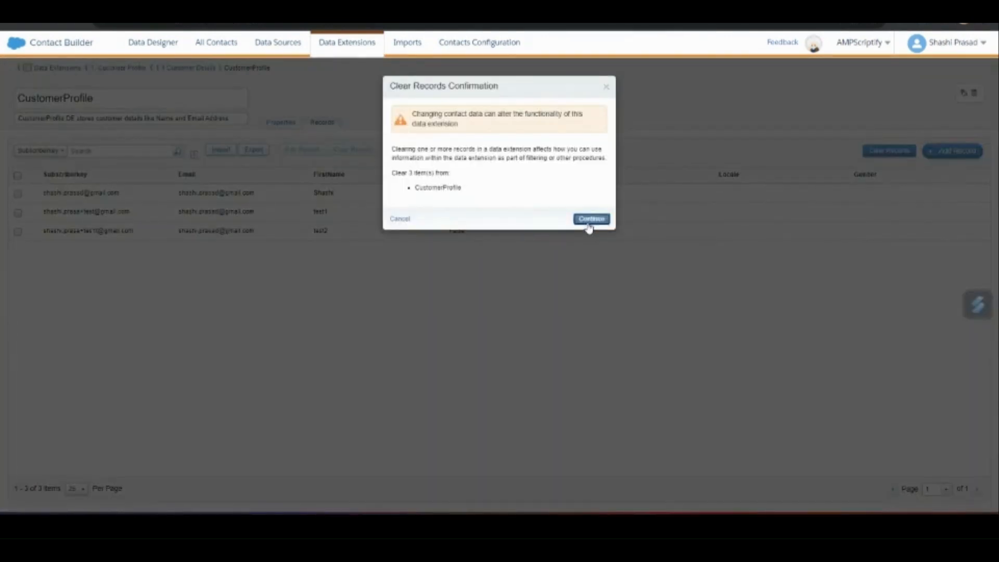
click(590, 221)
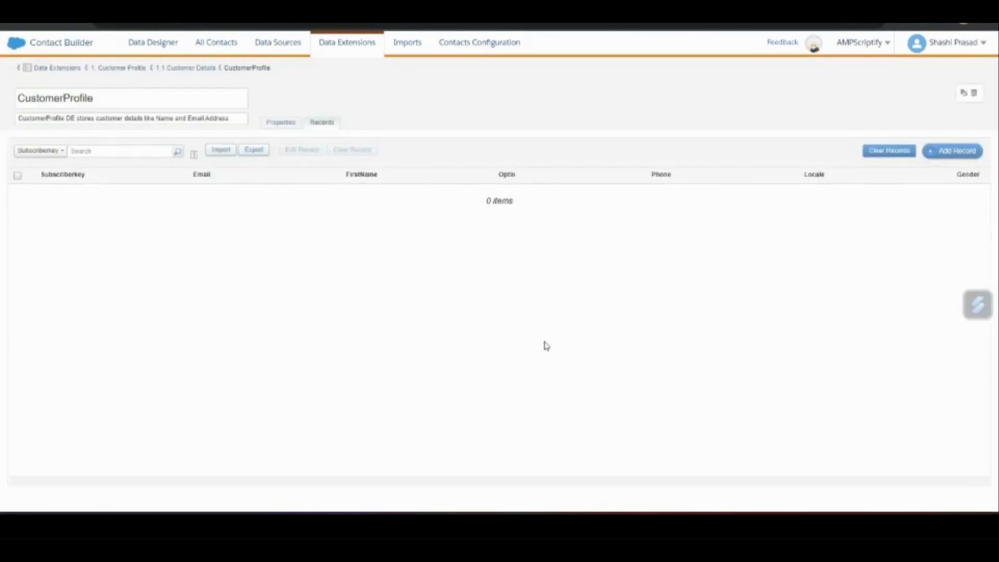
Start a single import into the CustomerProfile data extension with 9-17-2023-CustomerTracking.csv as the reference file
click(221, 151)
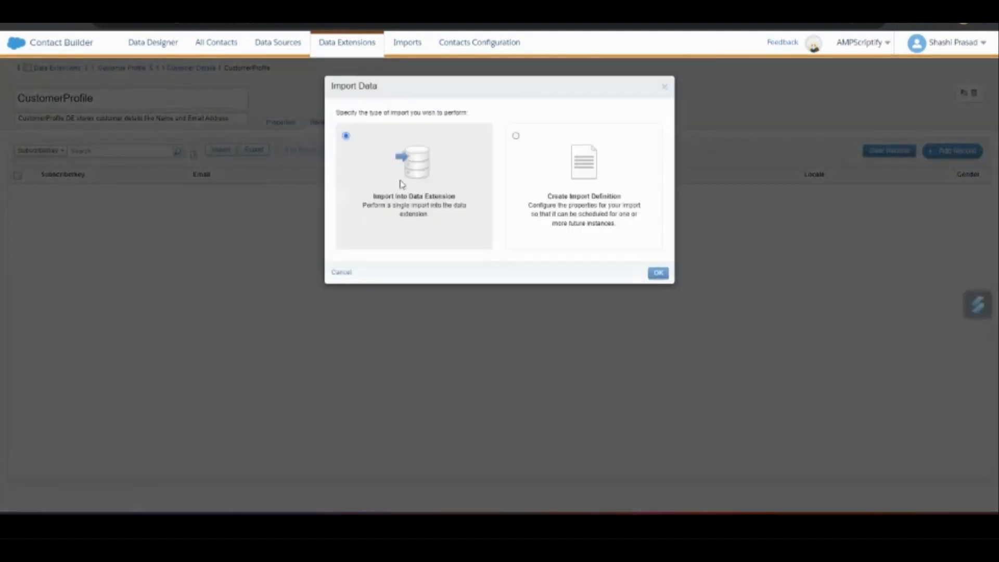
click(658, 274)
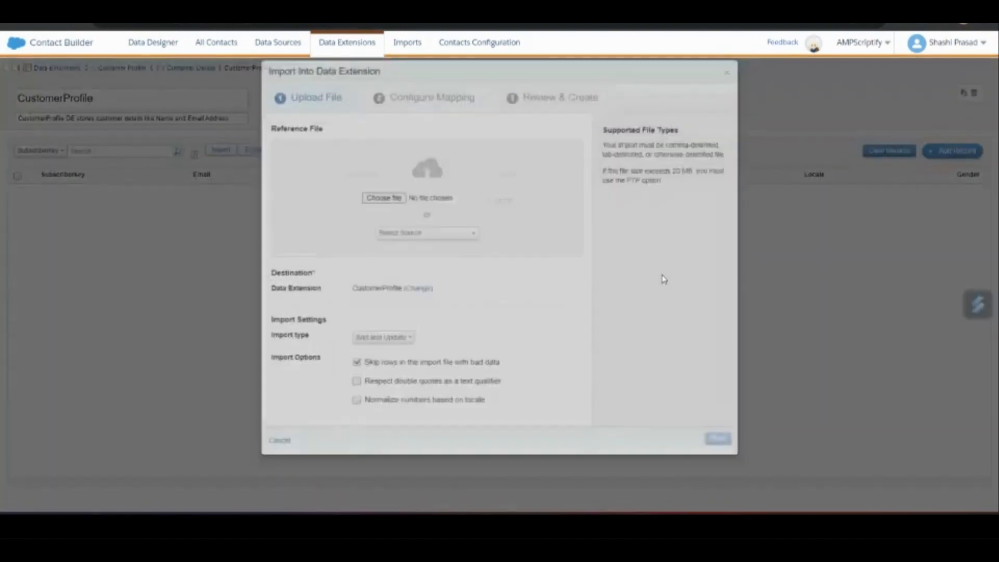
click(400, 206)
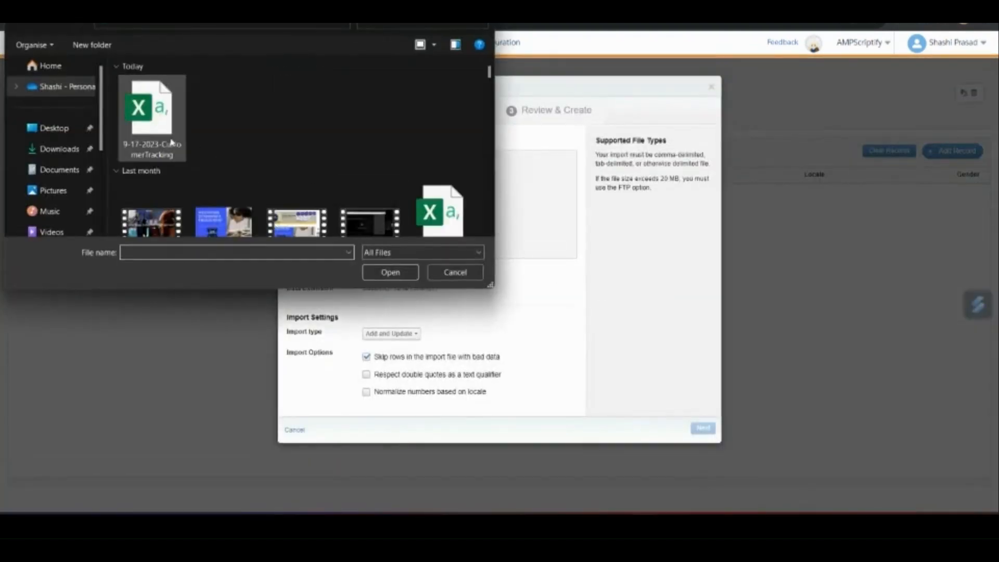
double_click(161, 123)
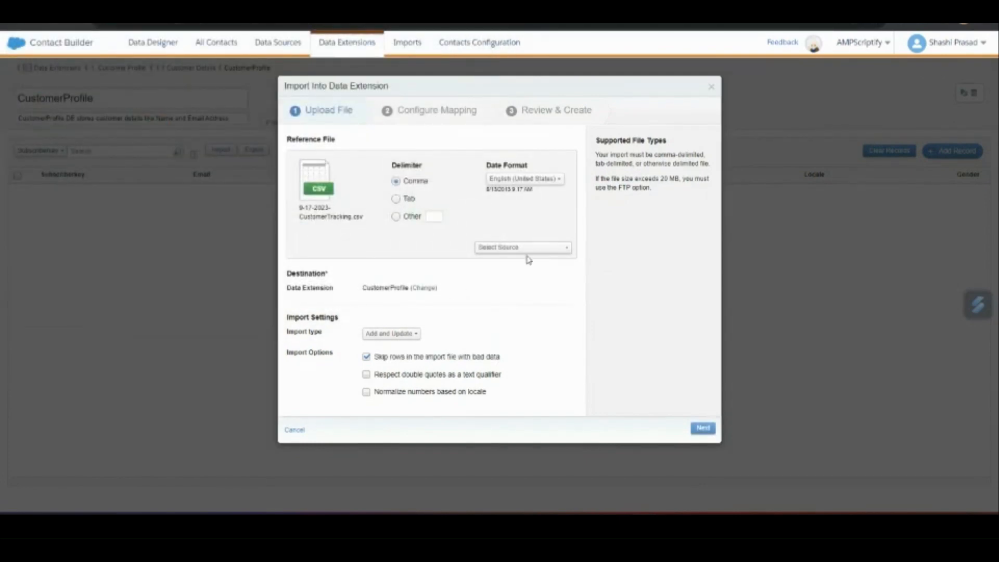
Keep the comma delimiter, Add and Update import type and mapping by header row, and run the import into CustomerProfile
click(705, 429)
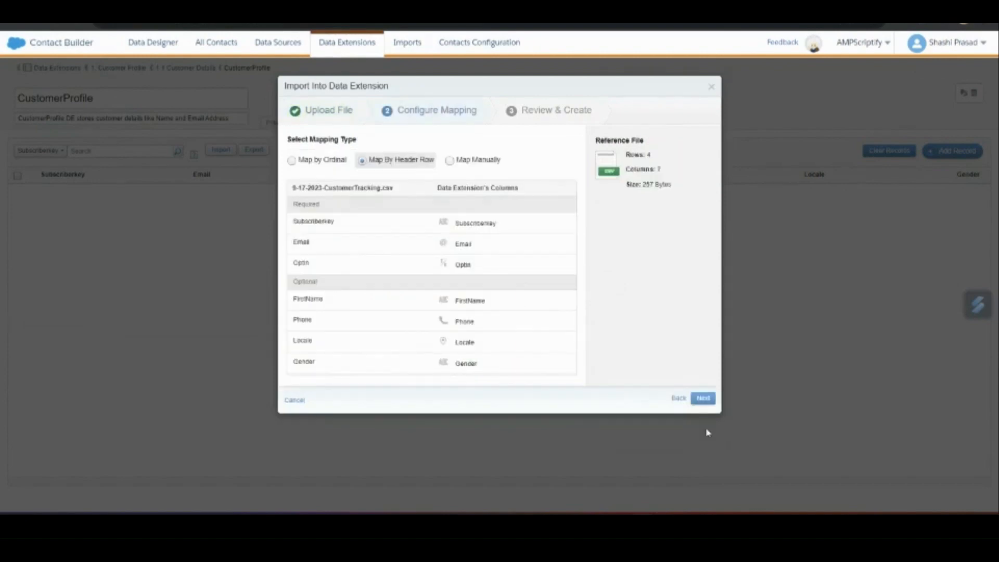
click(706, 399)
click(707, 399)
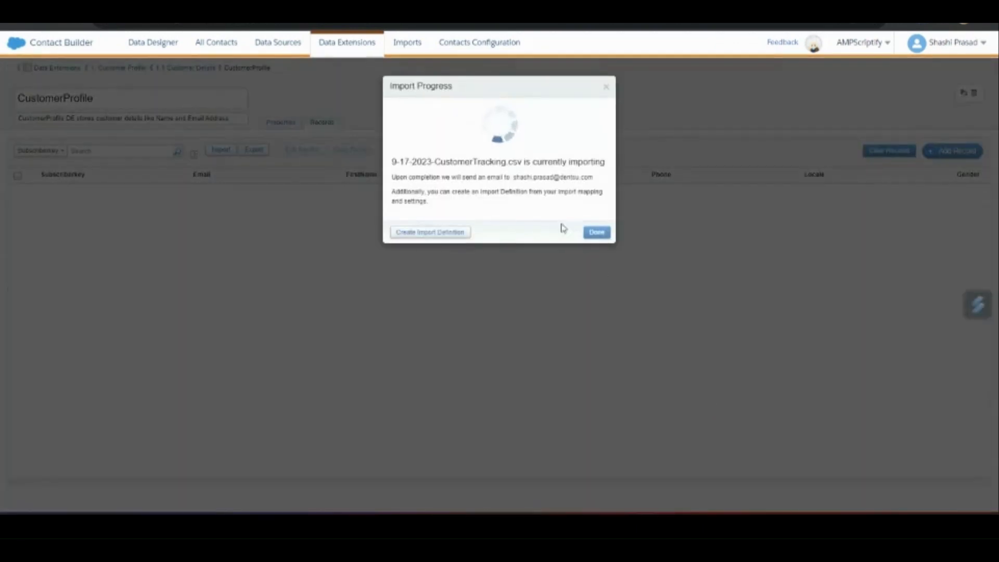
click(596, 232)
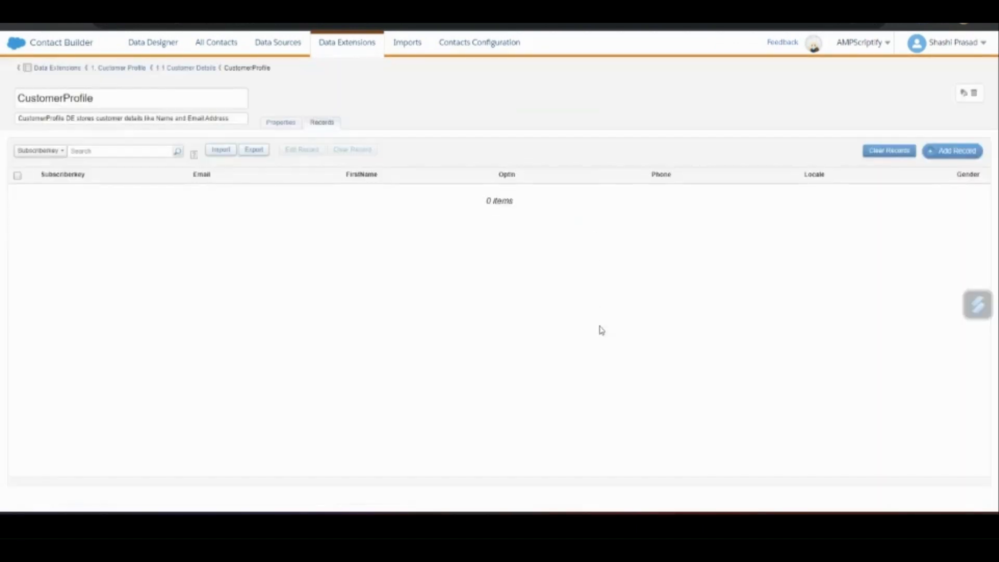
click(953, 151)
click(941, 150)
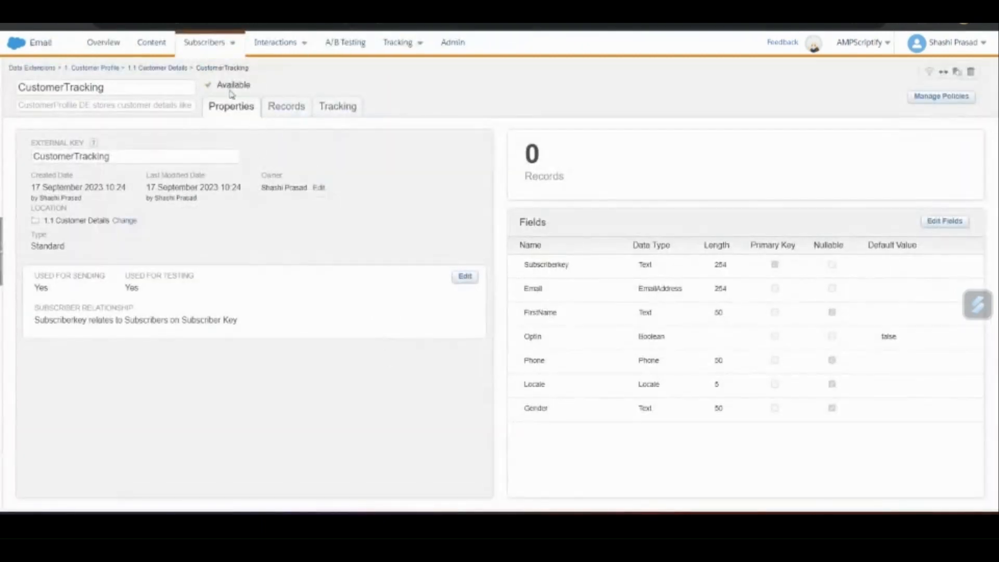
In Email Studio, open the 1.1 Customer Details folder, and select and deselect the CustomerTracking and CustomerProfile data extensions
click(160, 71)
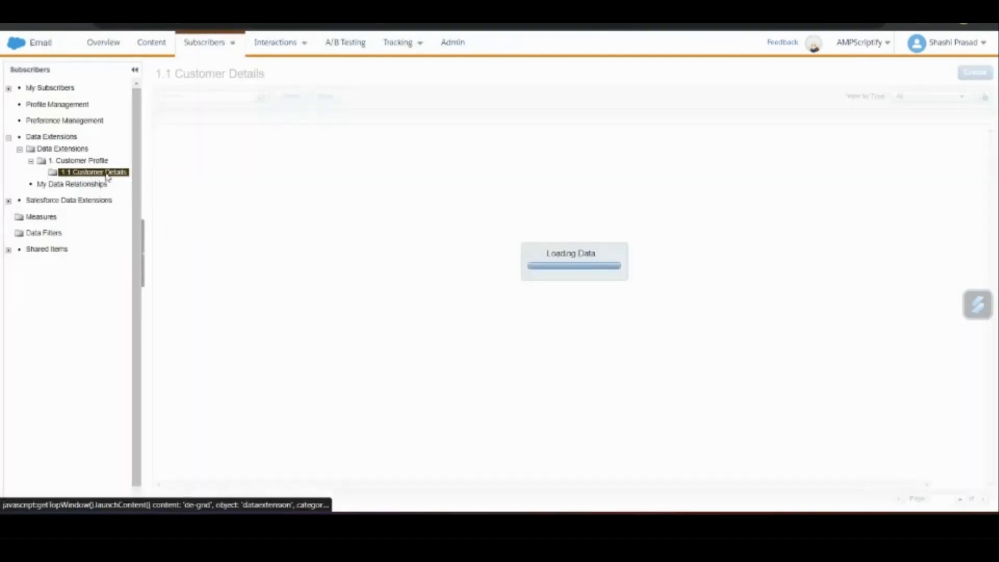
click(163, 140)
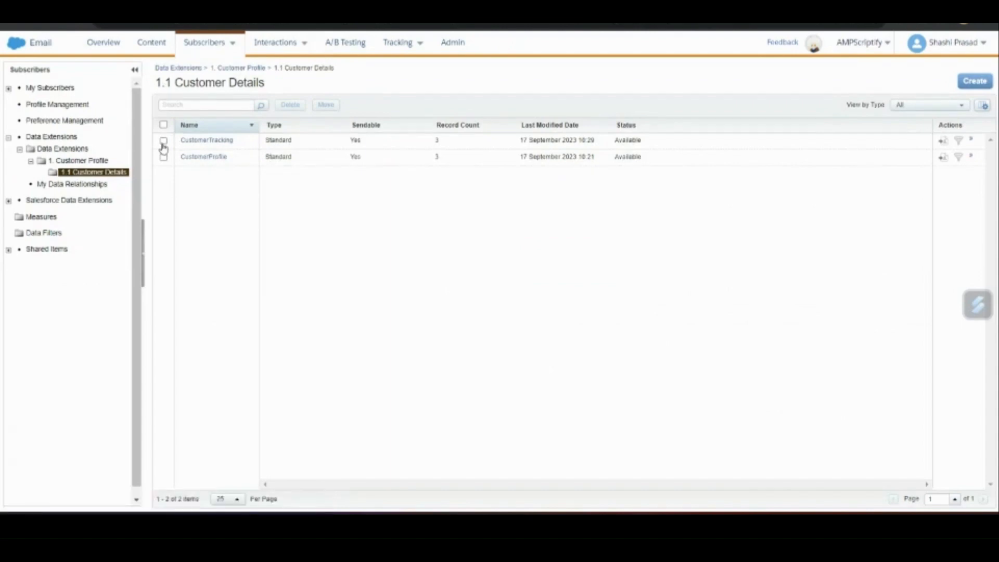
click(164, 148)
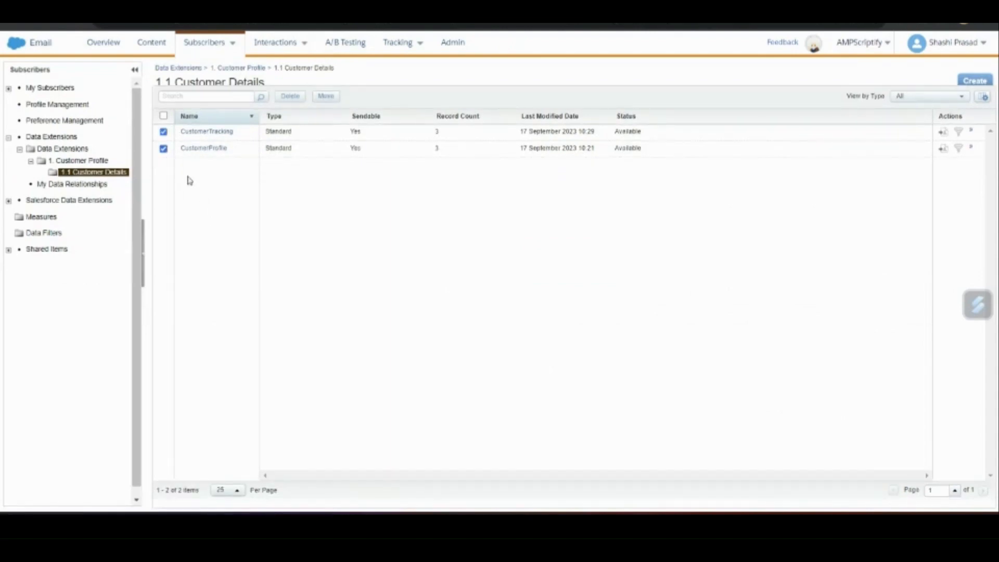
click(164, 132)
click(163, 148)
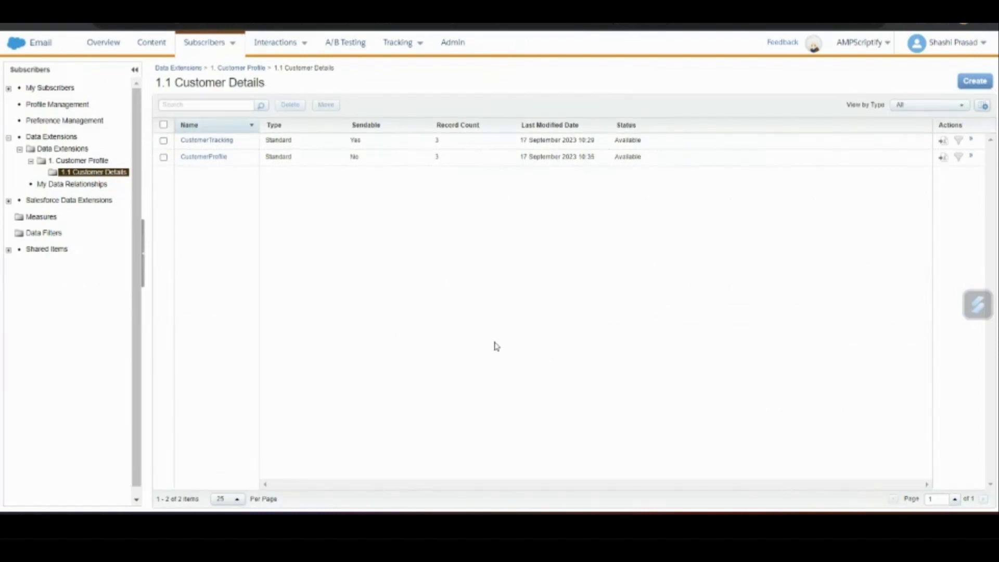
Create a filtered data extension with CustomerProfile from the 1.1 Customer Details folder as its source
click(972, 82)
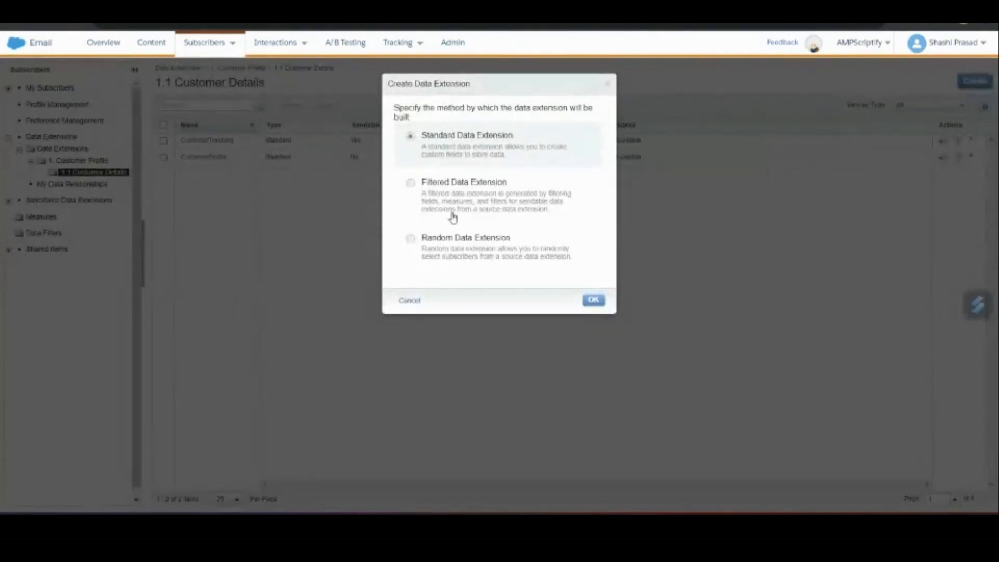
click(471, 202)
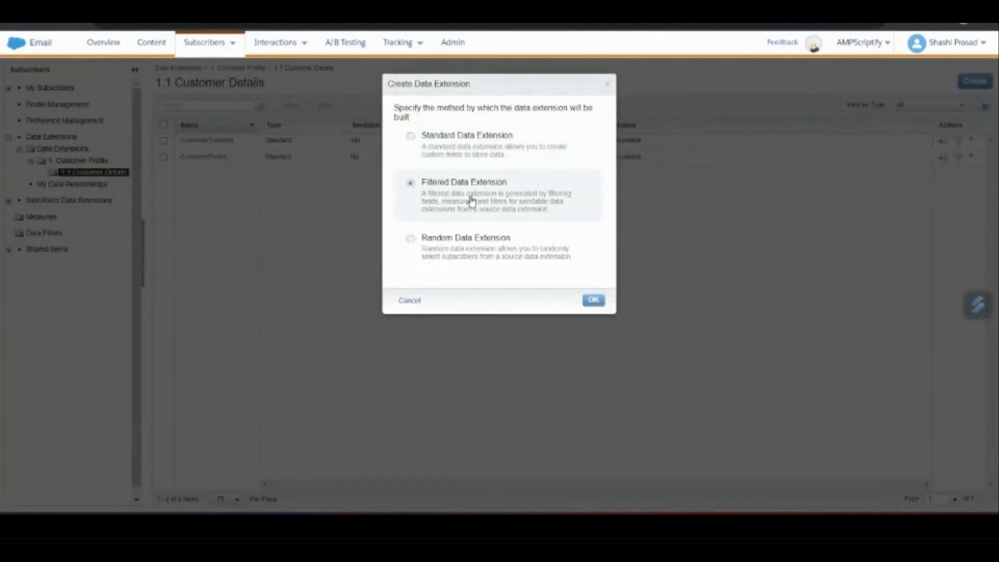
click(593, 300)
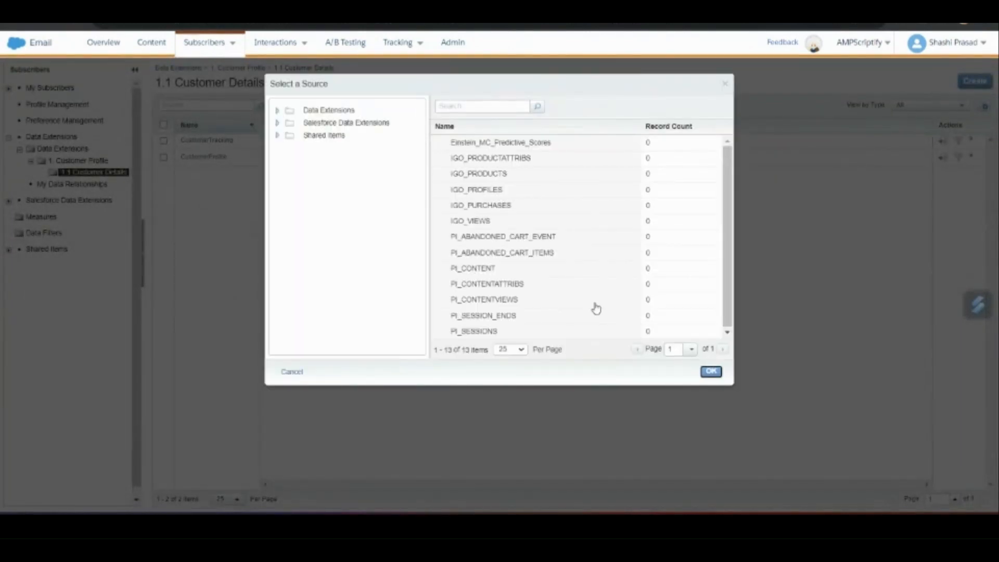
click(278, 111)
click(333, 123)
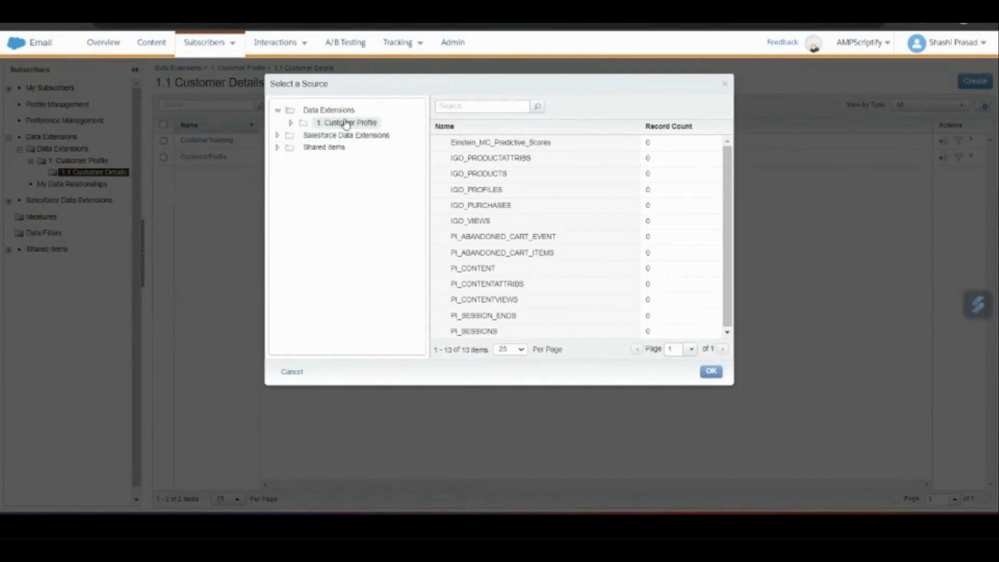
click(341, 136)
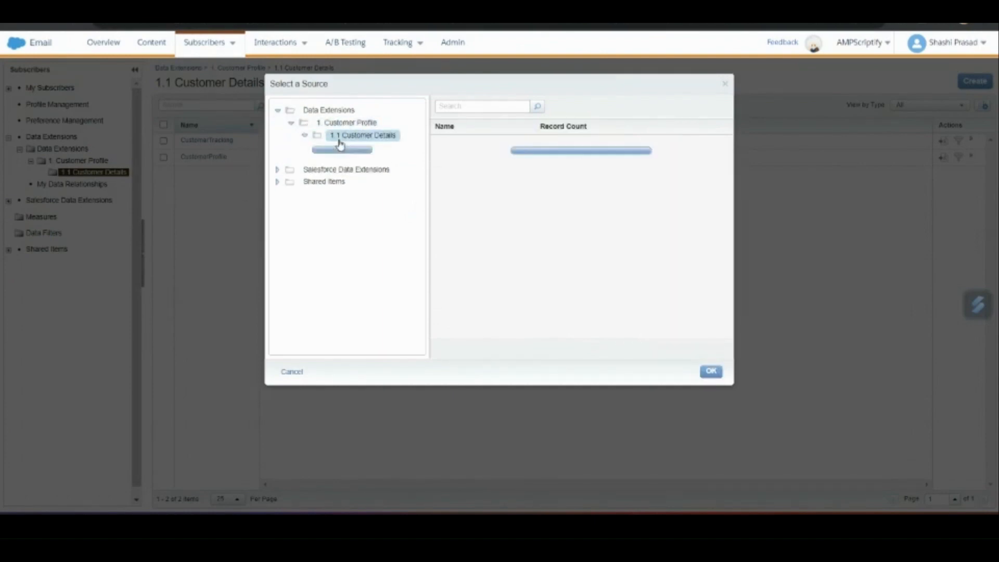
click(491, 147)
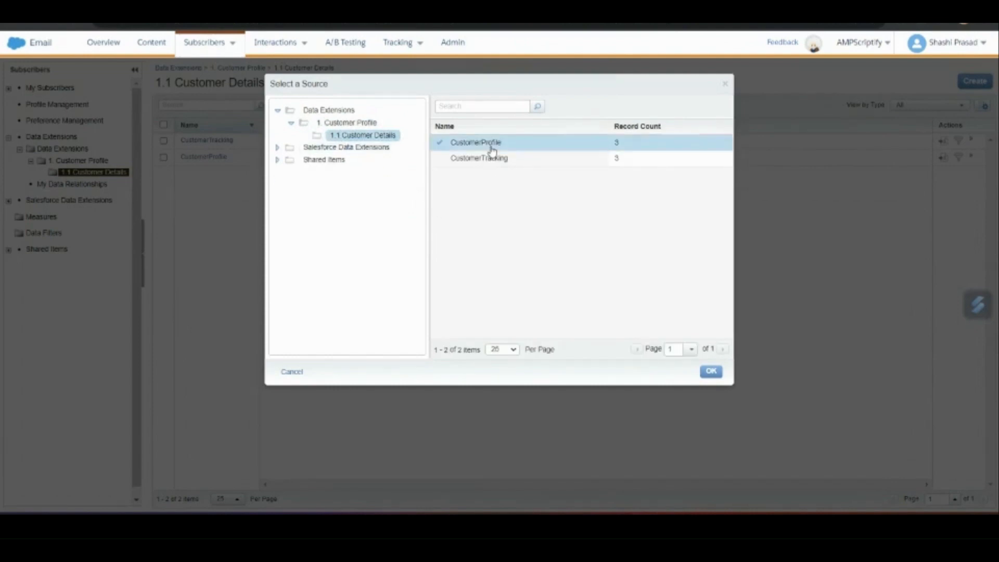
click(718, 376)
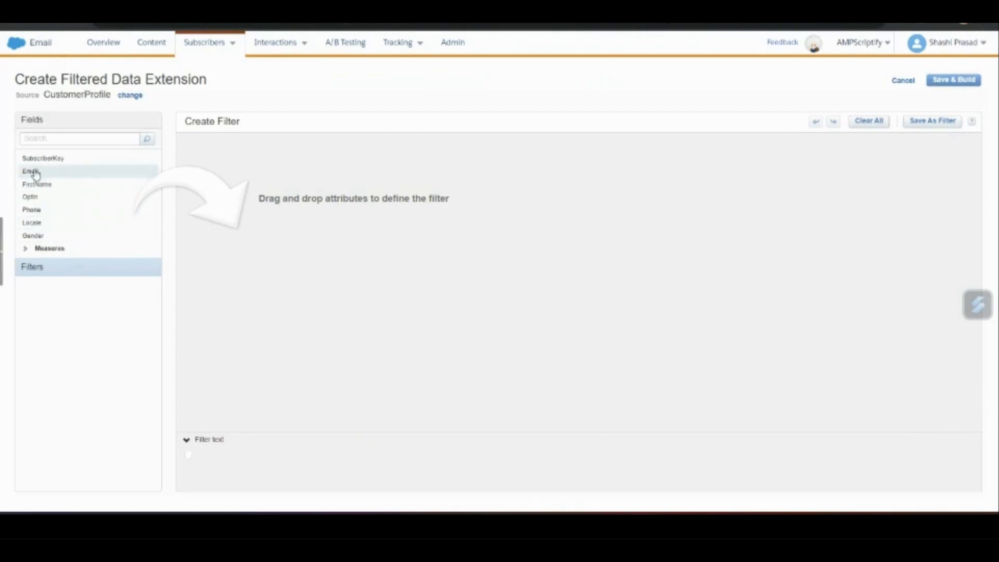
Add the Email field to the filter with the condition "is not empty"
drag(36, 175, 200, 154)
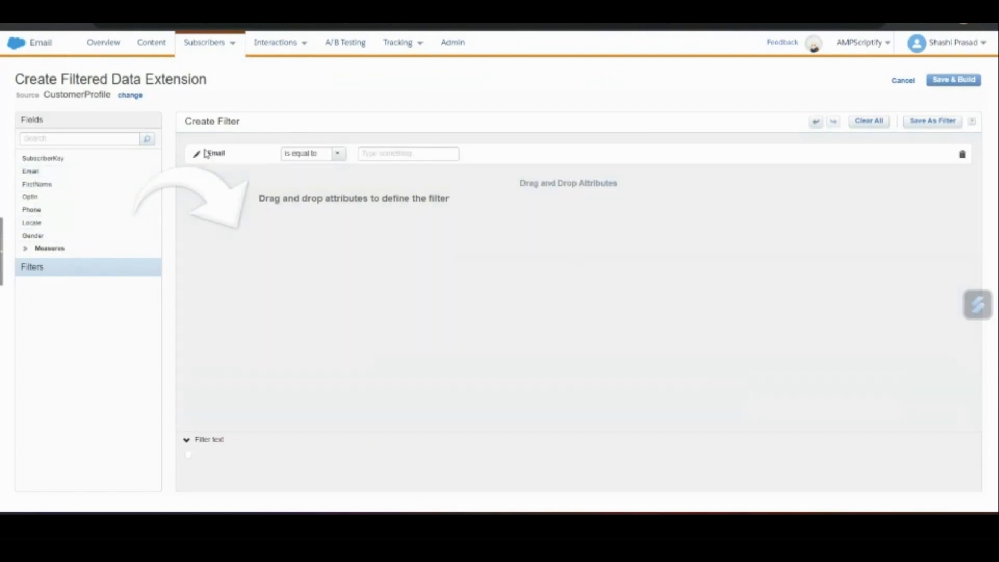
click(338, 154)
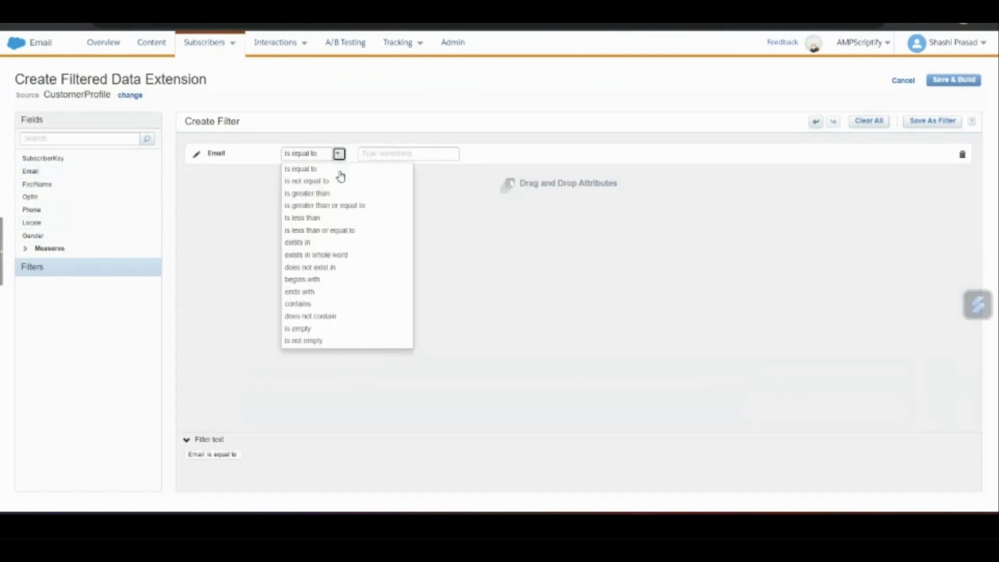
click(320, 342)
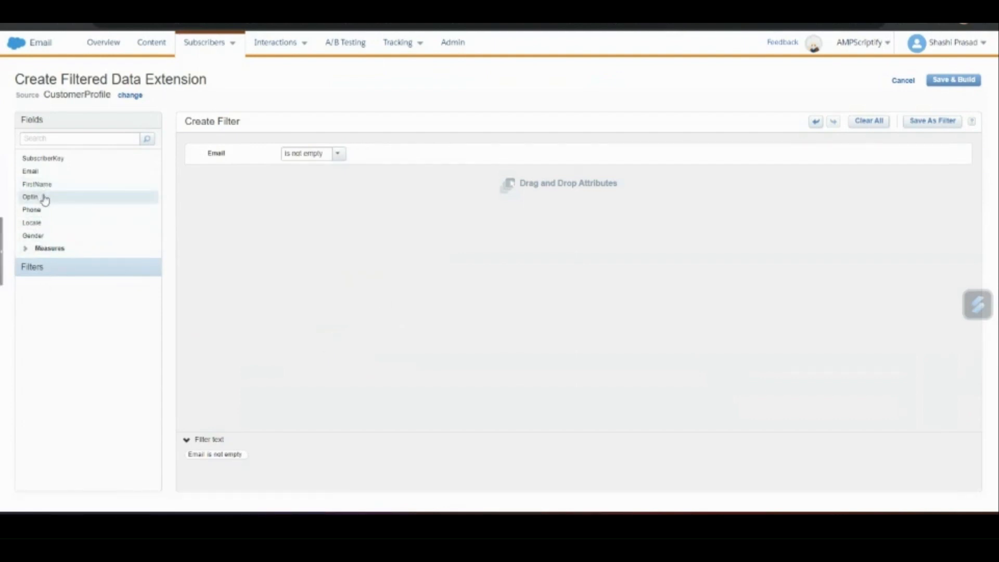
Add the Optin field below the Email condition and require that it is true
drag(44, 200, 230, 176)
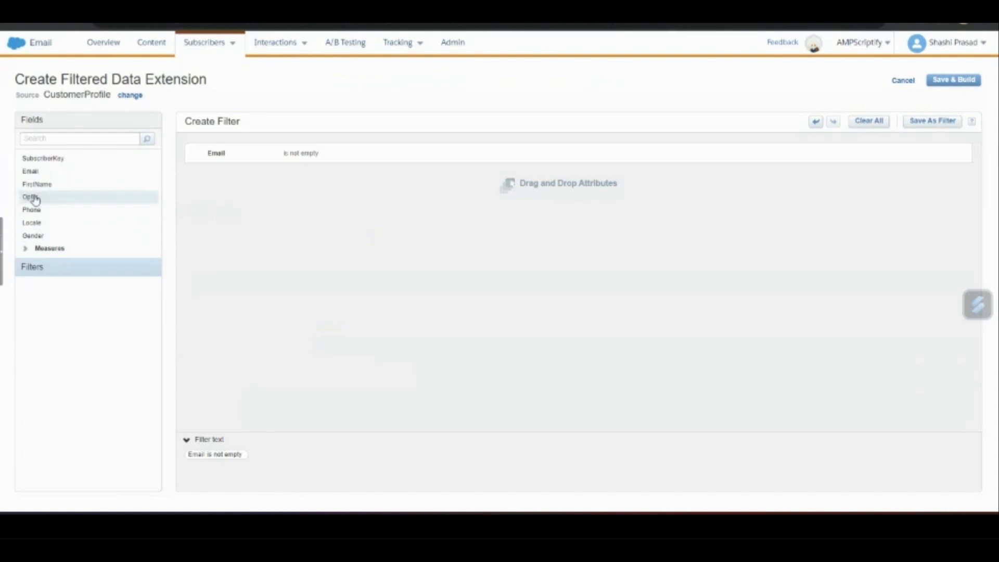
drag(35, 199, 233, 183)
click(370, 177)
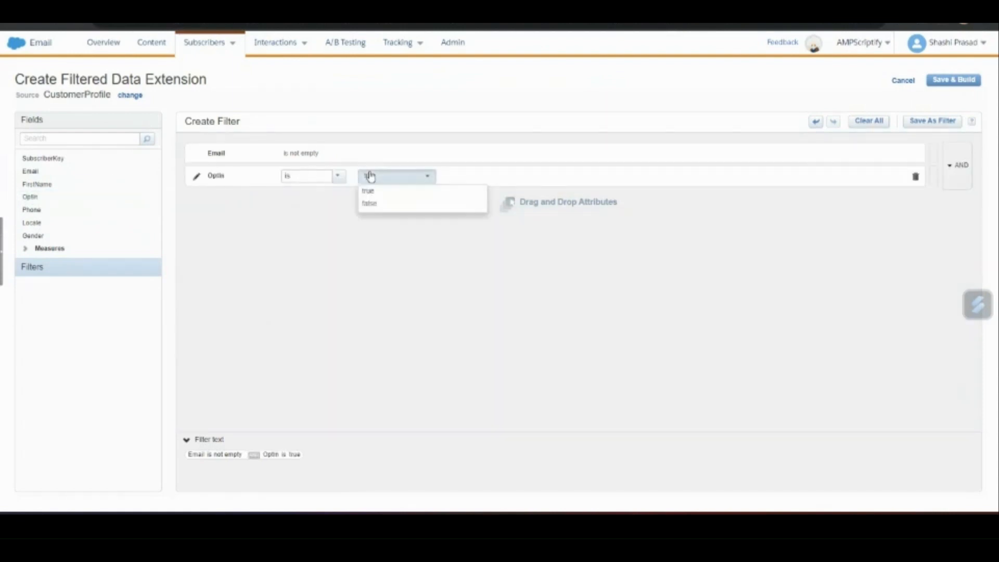
click(374, 192)
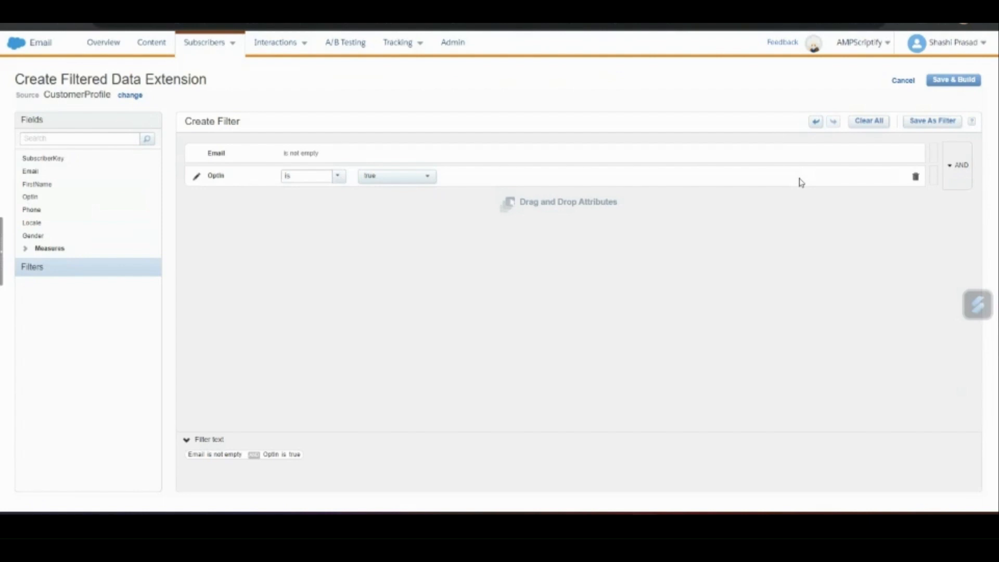
Save and build the filtered data extension with CustomerOptIn as its name and external key in the 1.1 Customer Details folder
click(950, 82)
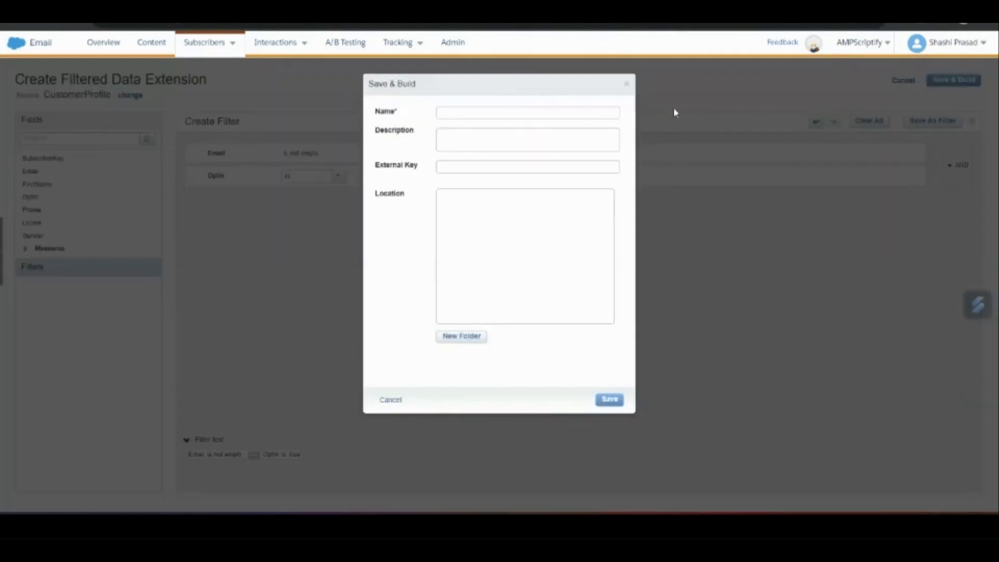
click(471, 115)
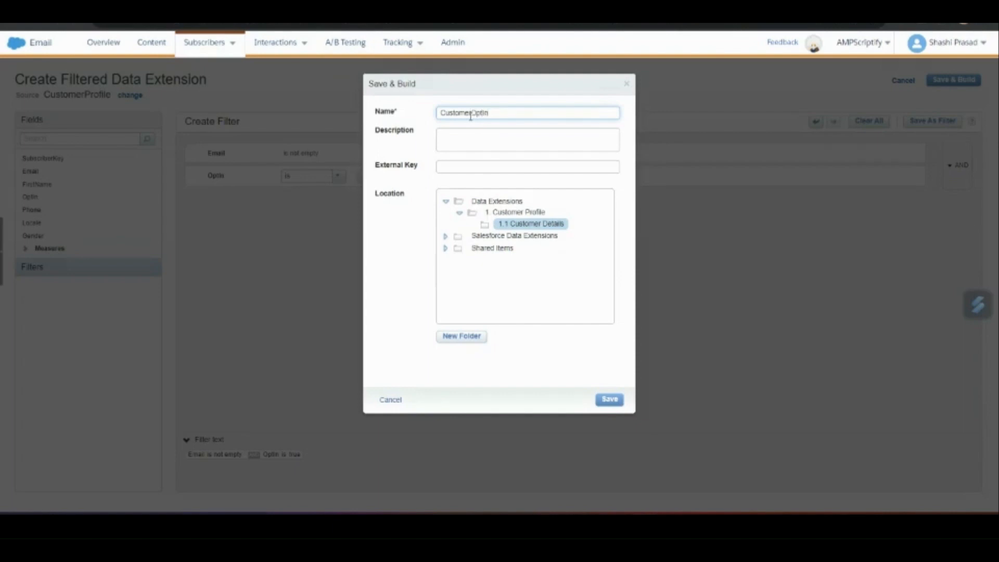
drag(494, 114, 437, 110)
key(ctrl+c)
click(457, 167)
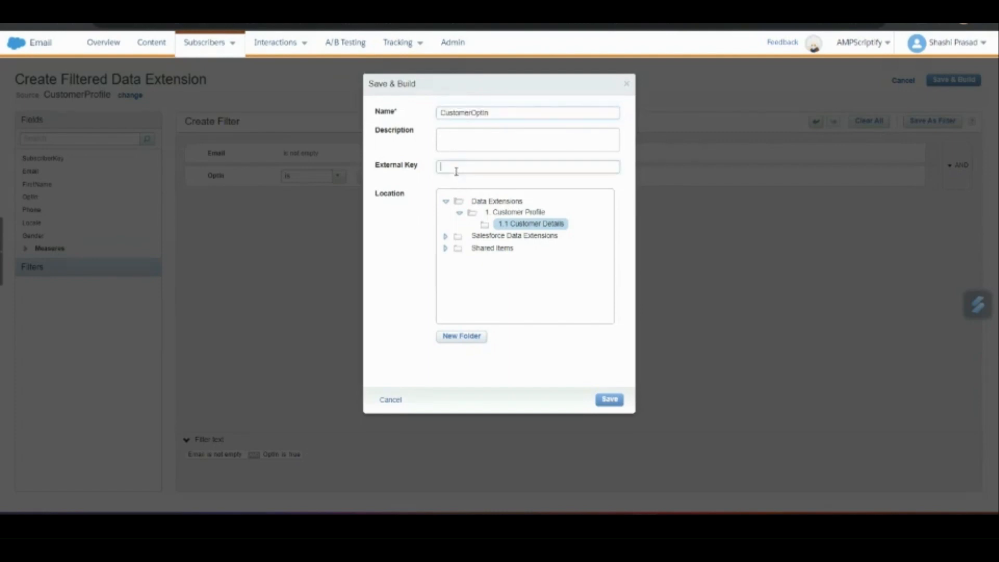
key(ctrl+v)
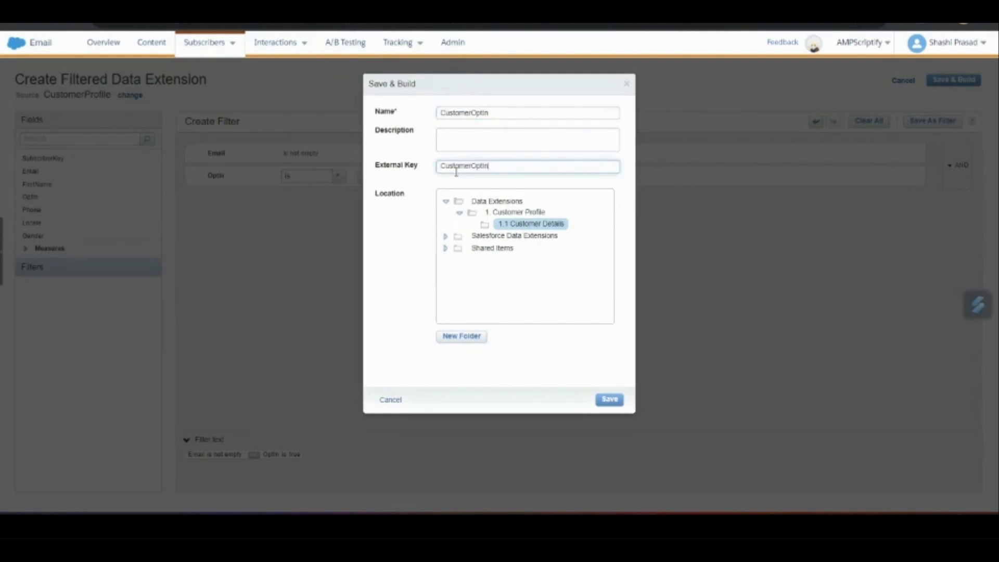
click(529, 225)
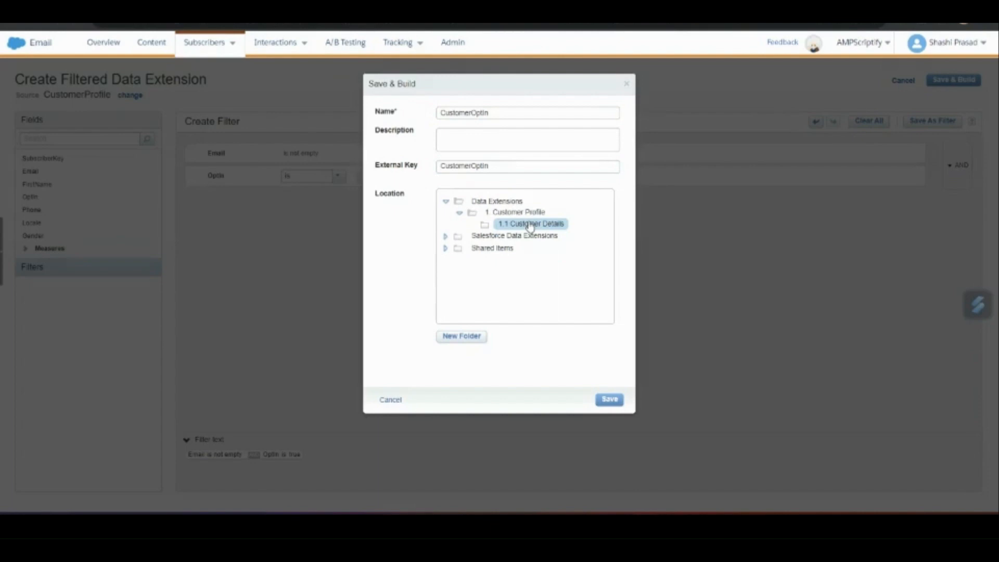
click(460, 337)
click(609, 400)
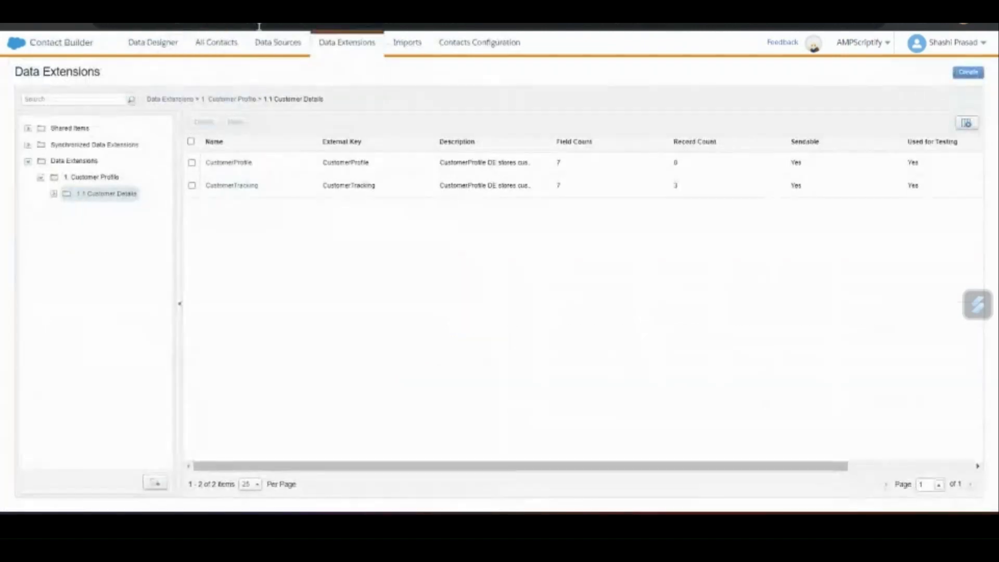
Open the records of CustomerProfile in Contact Builder and check the records of CustomerOptIn in Email Studio
click(247, 165)
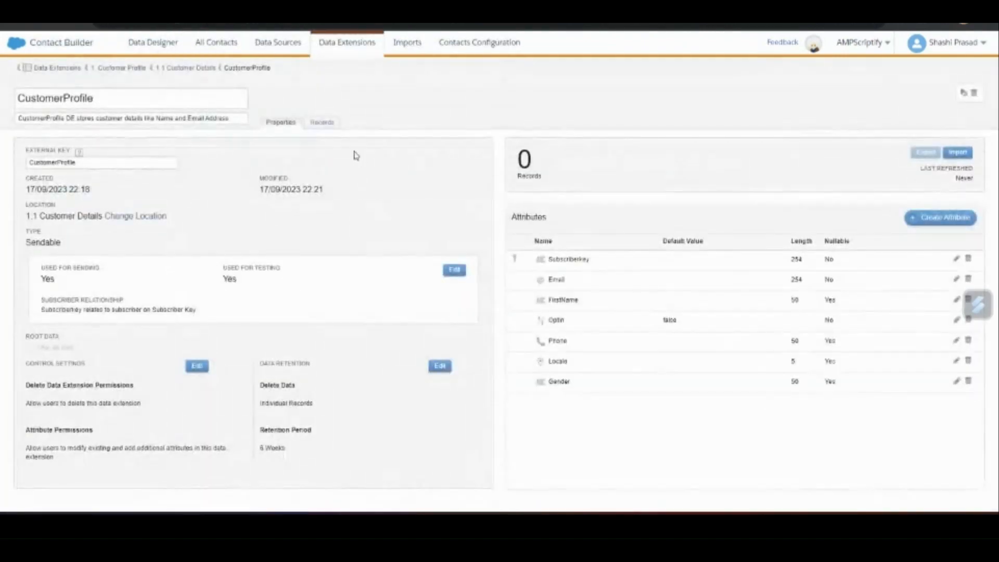
click(331, 127)
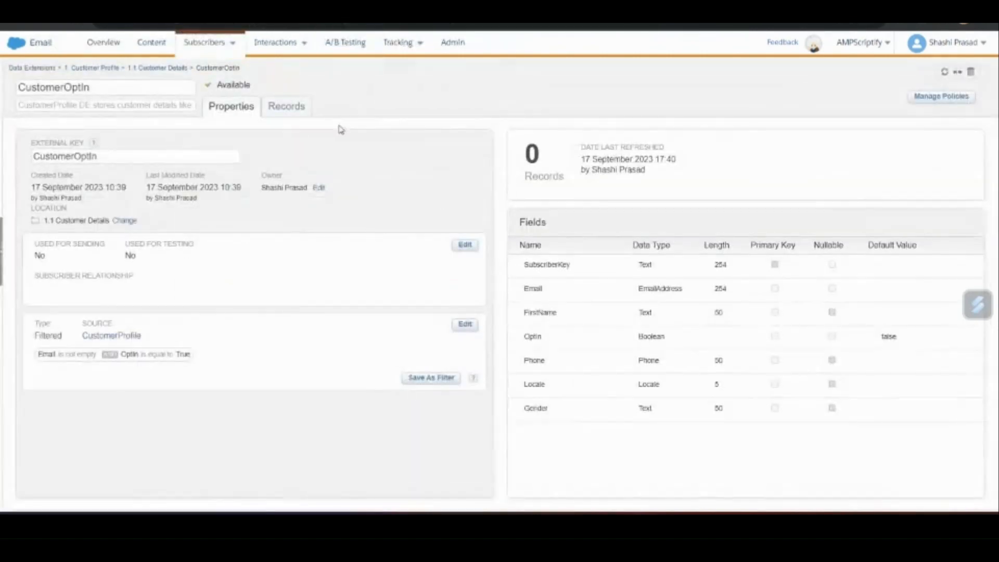
click(291, 107)
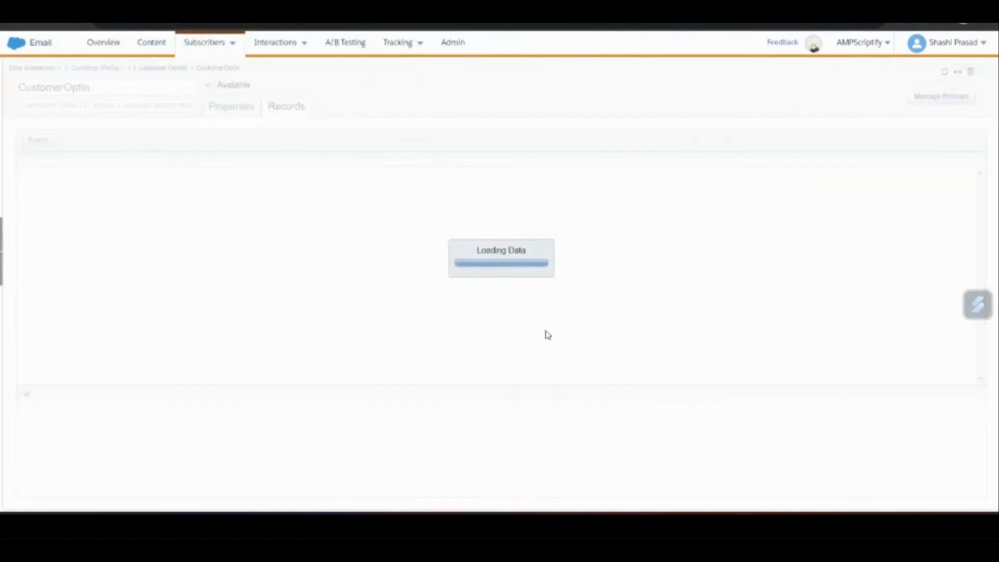
click(229, 112)
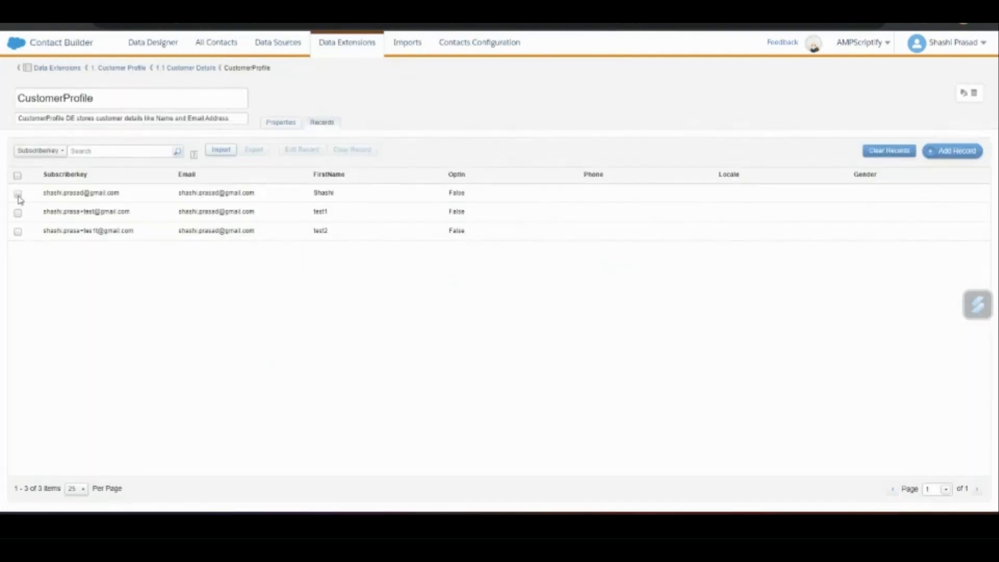
In Contact Builder, edit the first two CustomerProfile records and set their Optin value to True
click(18, 193)
click(18, 213)
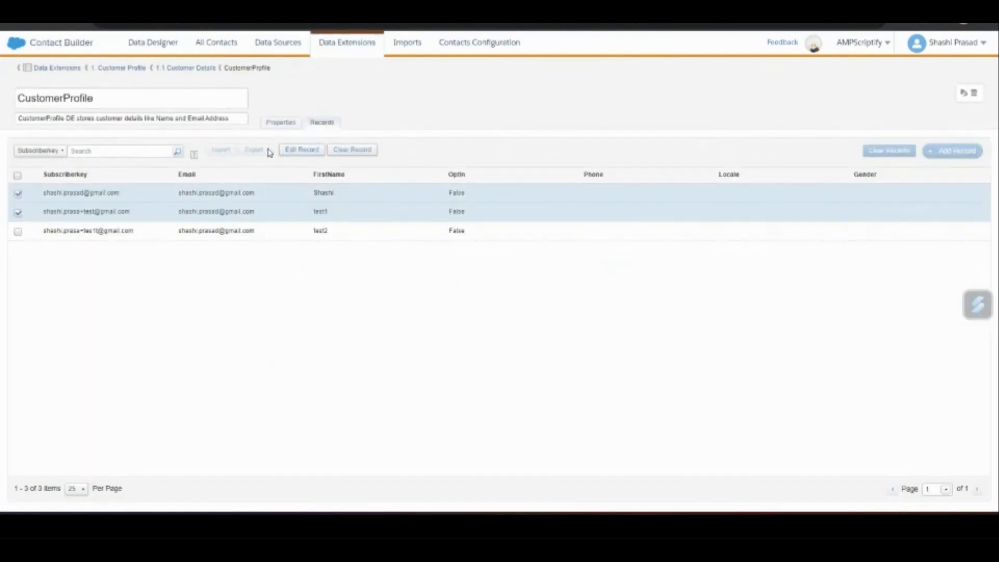
click(301, 150)
click(455, 195)
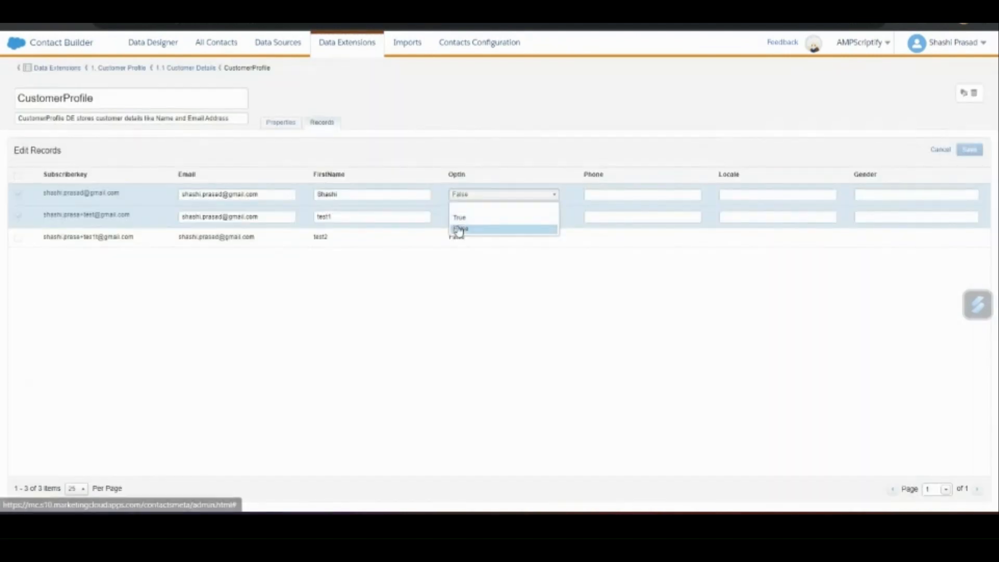
click(460, 218)
click(461, 217)
click(461, 241)
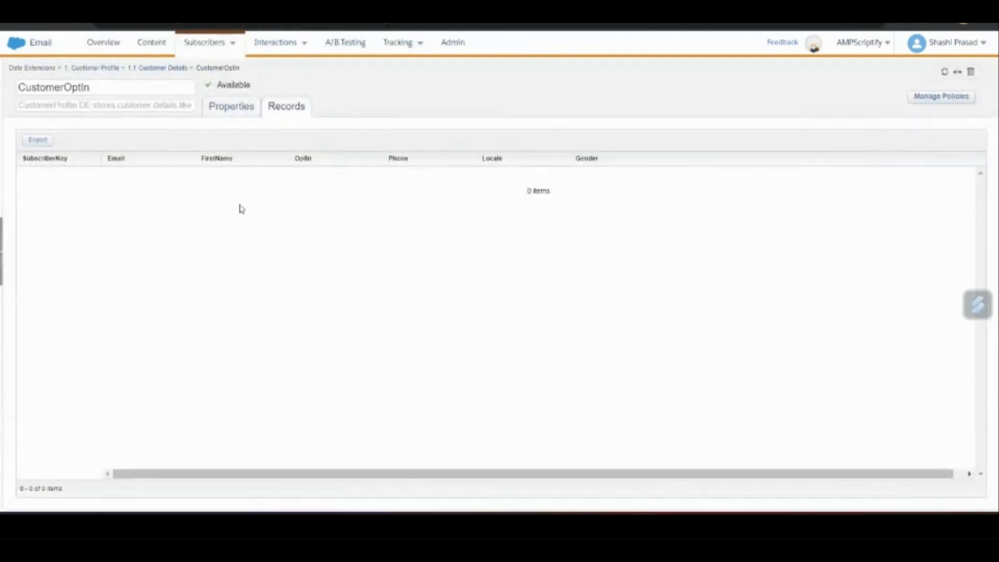
In Email Studio, check the CustomerOptIn records and properties, and refresh the data extension against its source
click(228, 113)
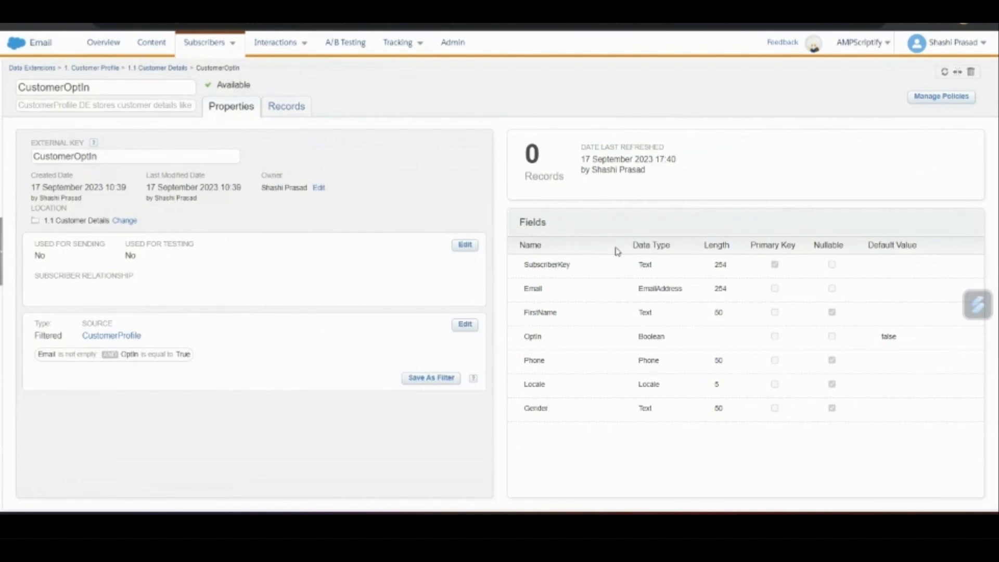
click(299, 110)
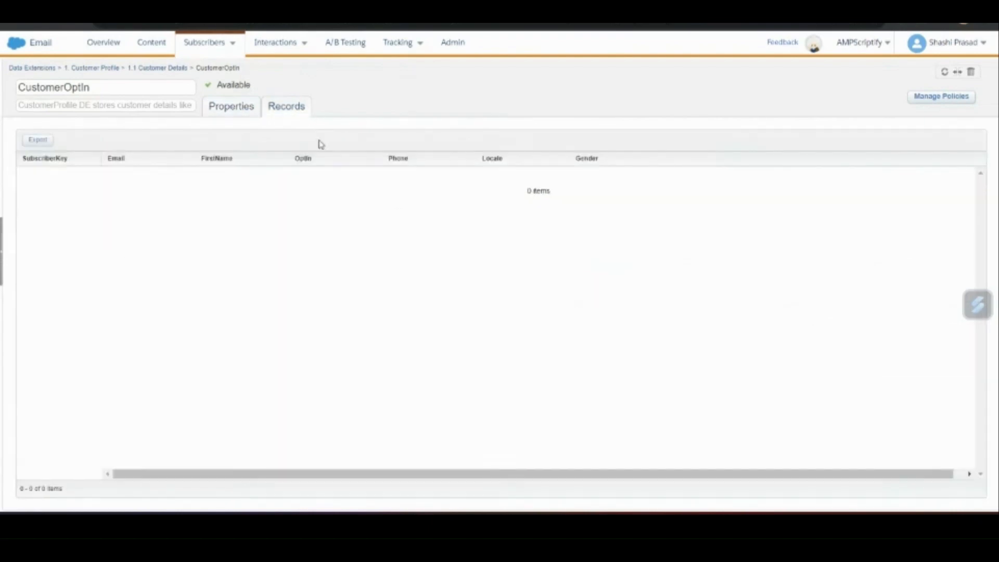
click(246, 108)
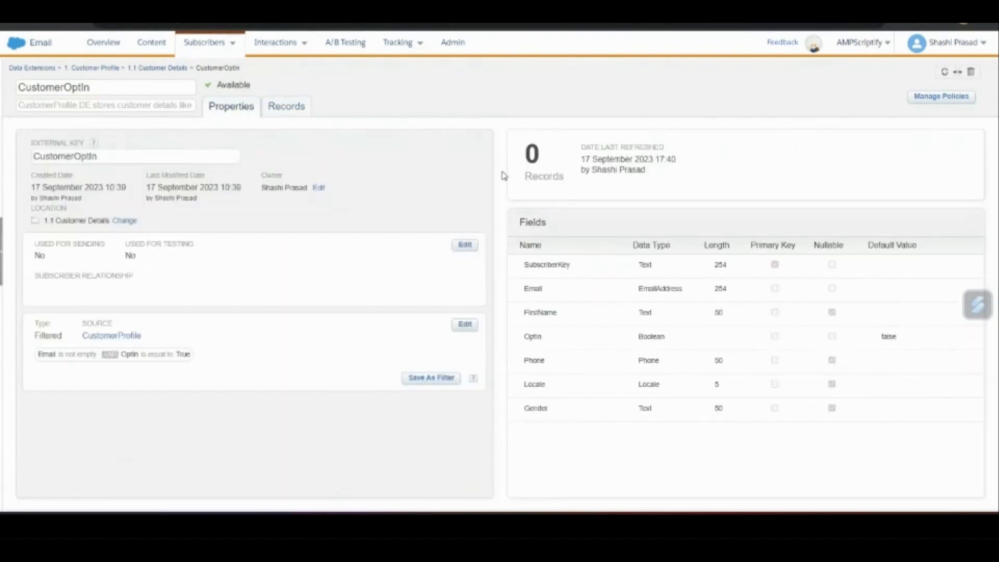
click(944, 71)
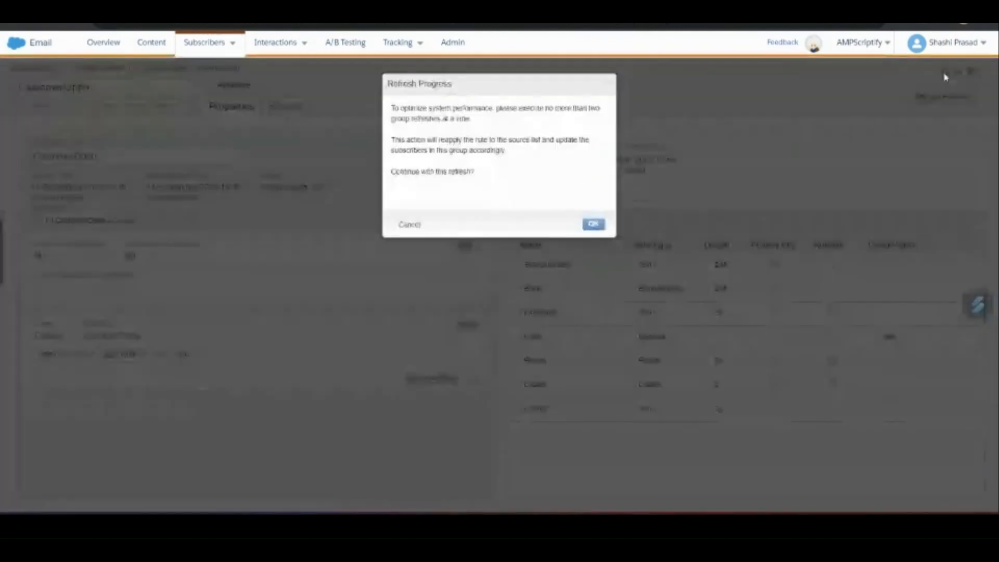
click(593, 224)
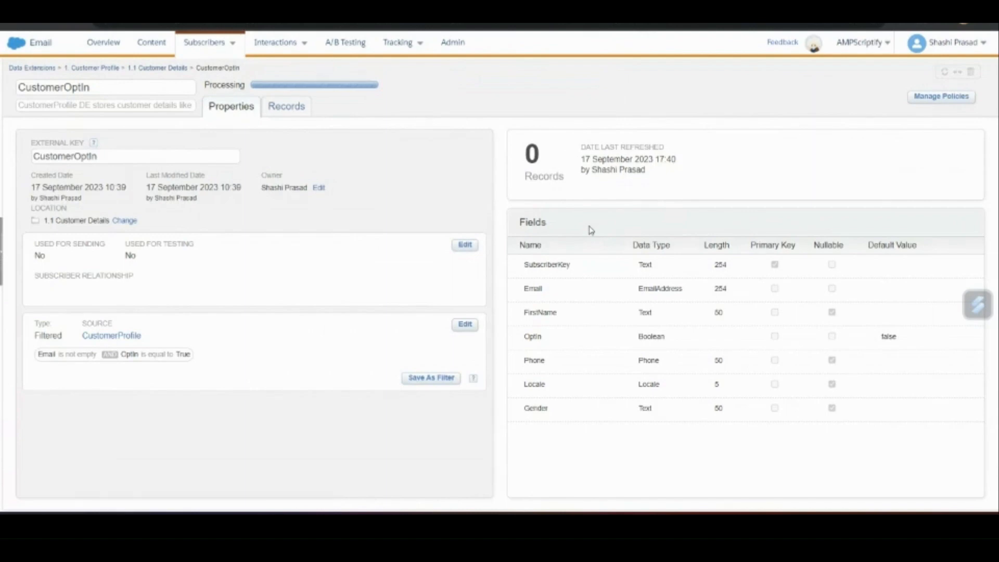
From the 1.1 Customer Details folder in Contact Builder, open CustomerOptIn and review its refreshed records
click(286, 106)
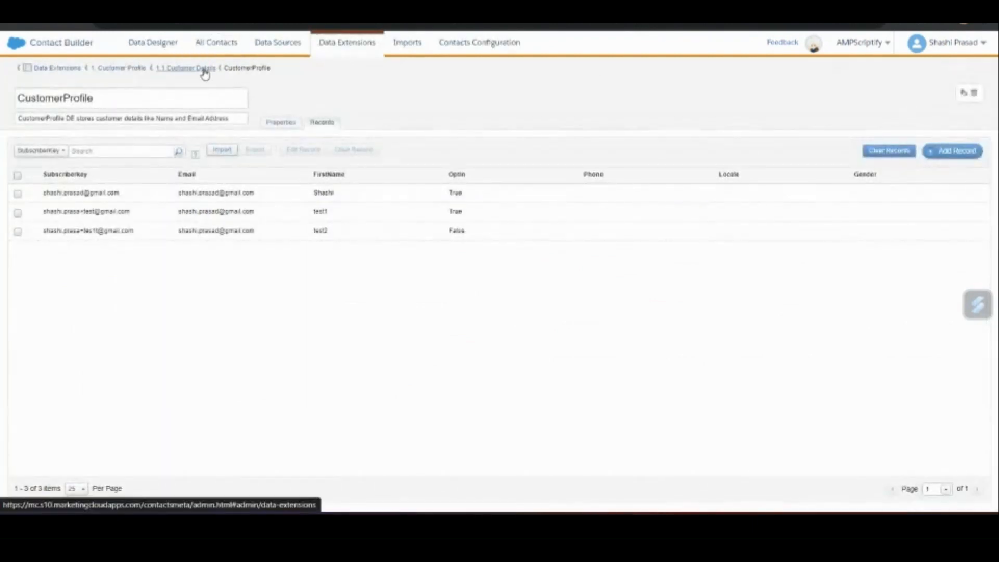
click(204, 70)
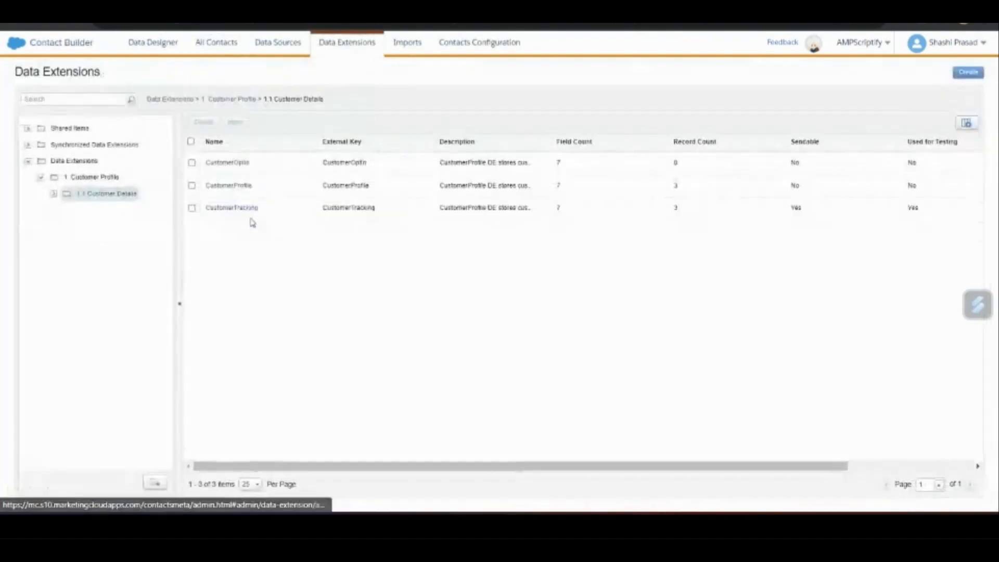
click(246, 181)
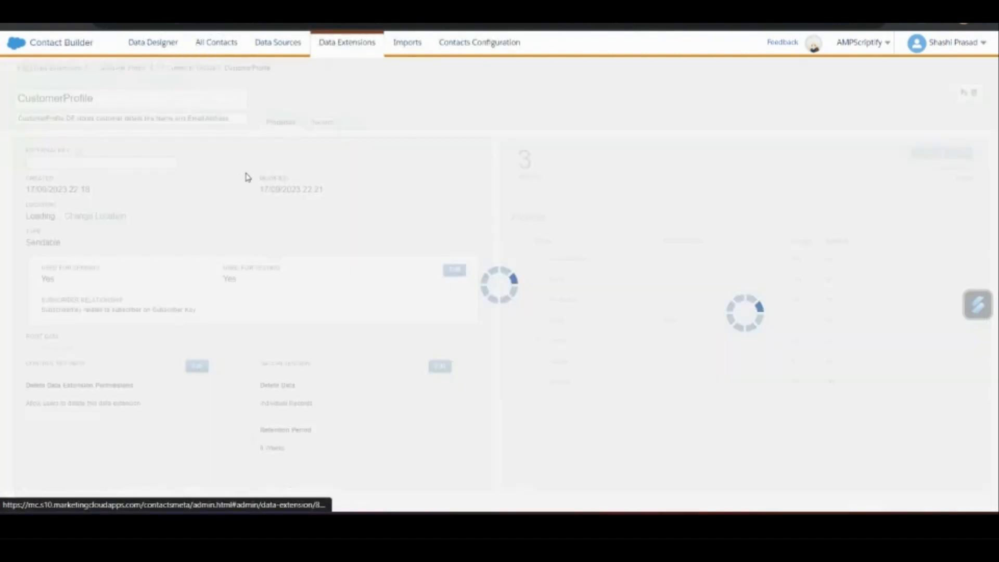
click(323, 123)
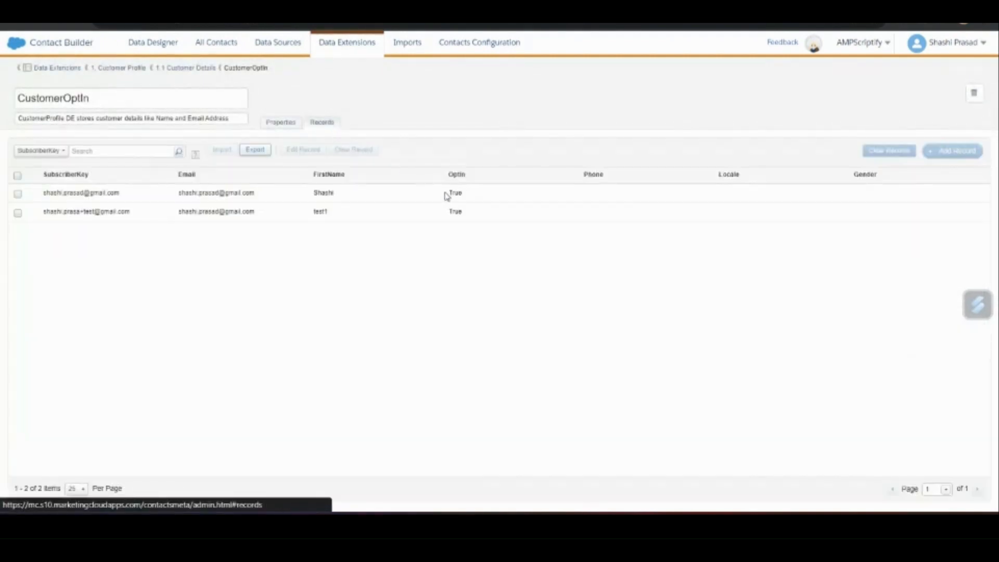
click(281, 125)
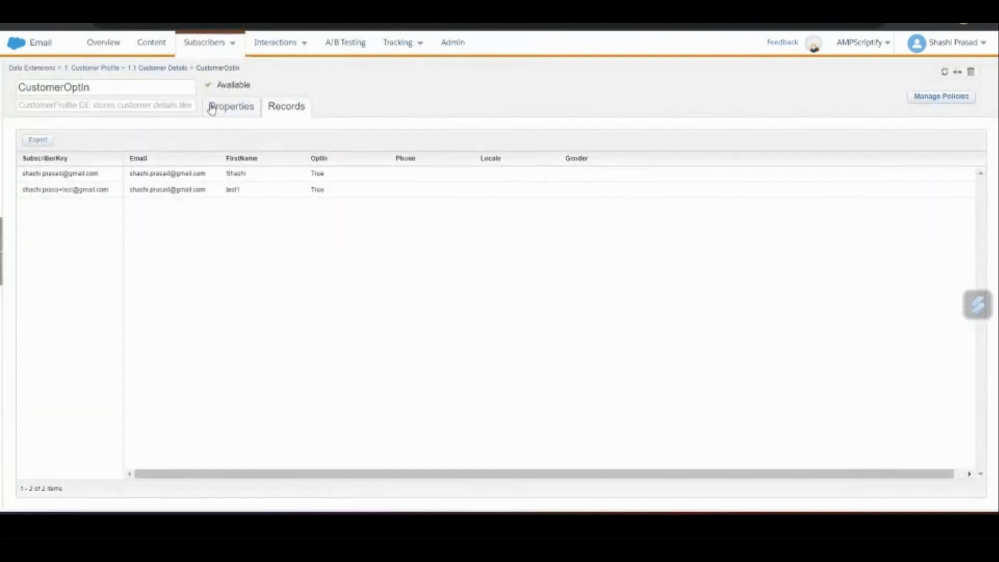
In Email Studio, add "Gender is equal to Male" to the CustomerOptIn filter, grouped with Optin by OR, and save and refresh
click(218, 109)
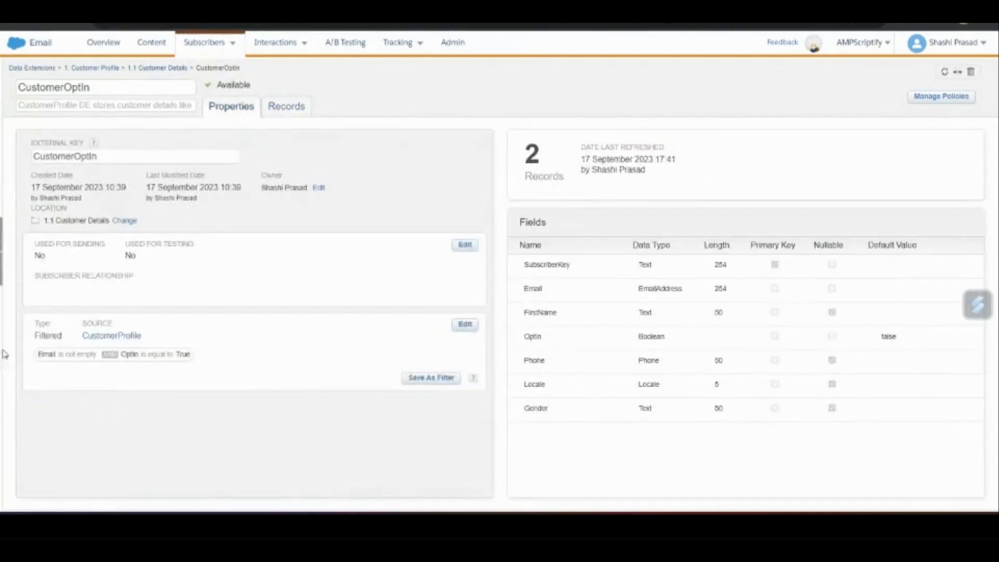
click(460, 328)
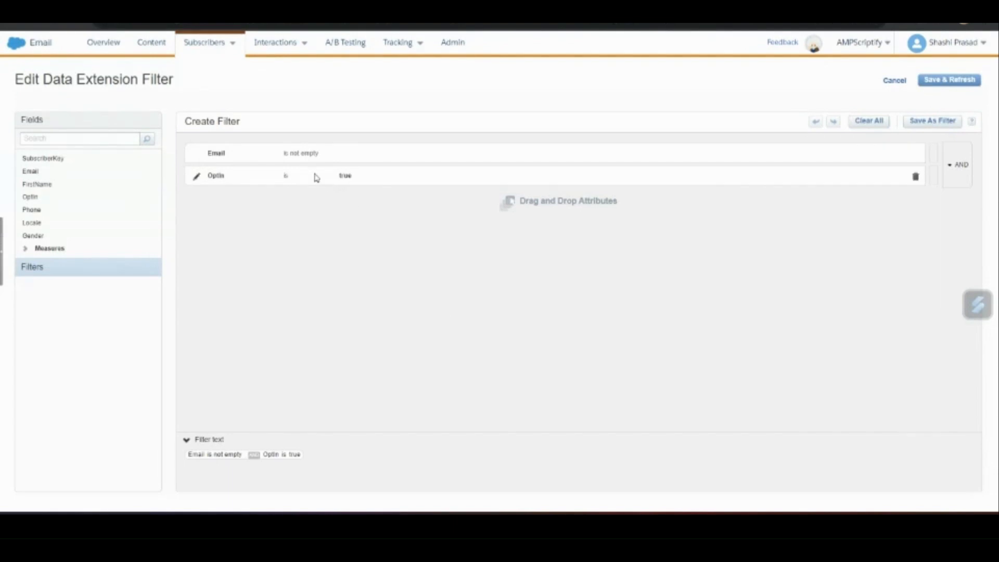
drag(80, 238, 211, 200)
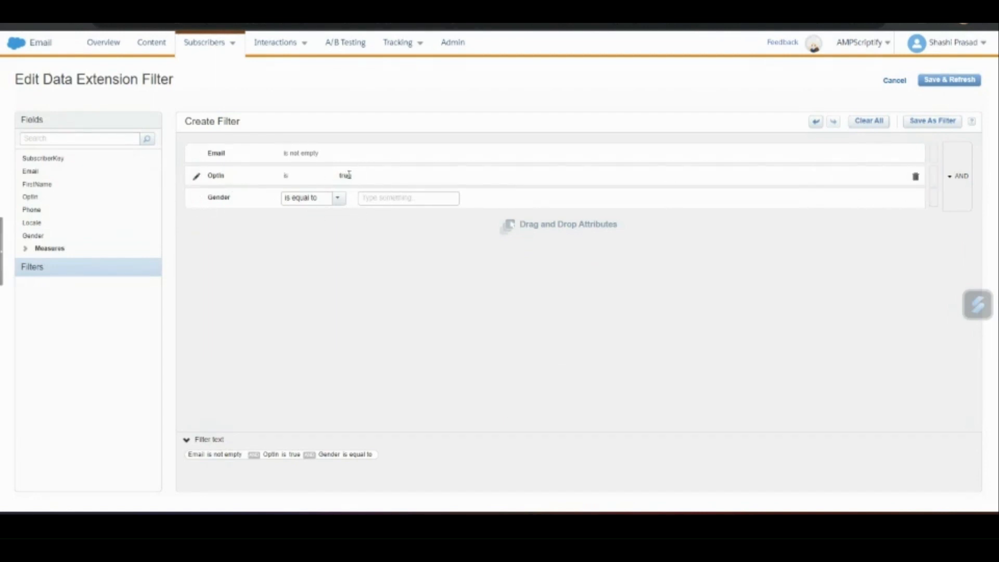
click(408, 197)
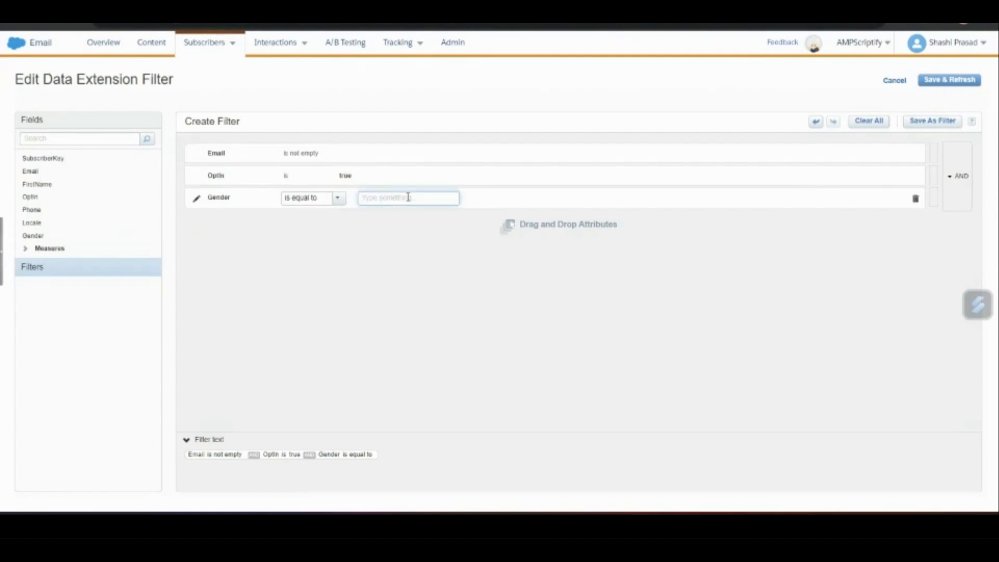
text(Male)
click(933, 187)
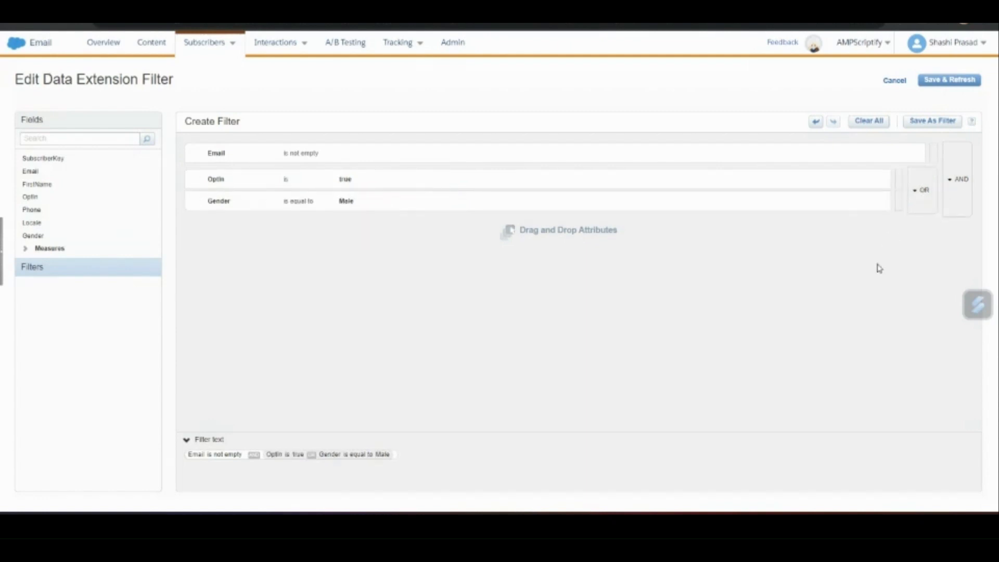
click(946, 81)
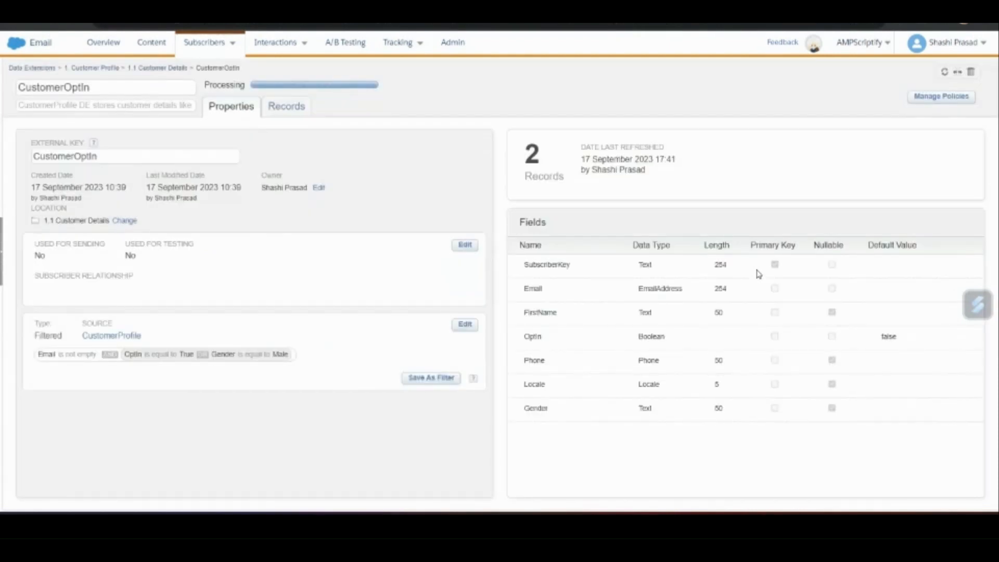
Start a random data extension in the 1.1 Customer Details folder, using CustomerTracking from that folder as the source
click(177, 68)
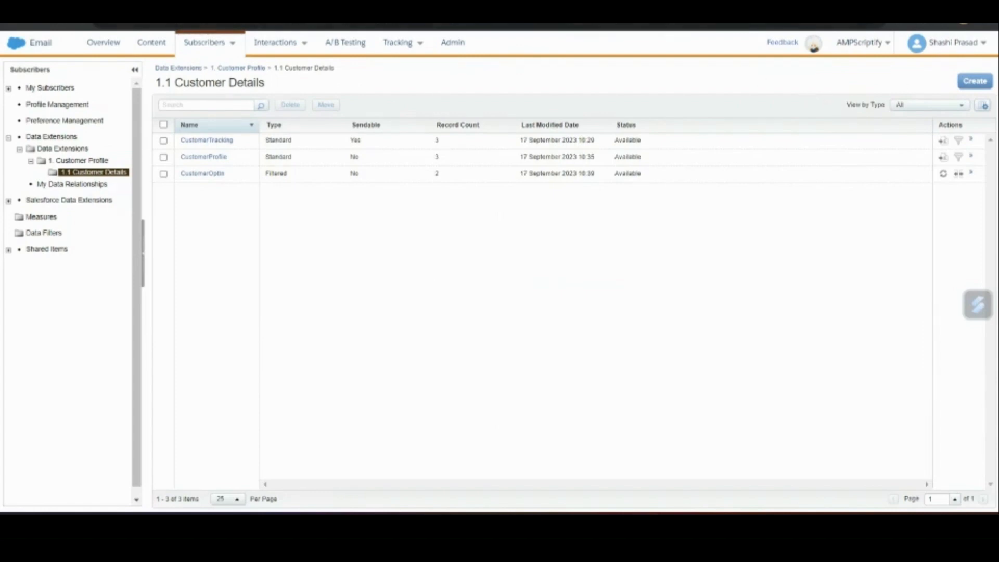
click(991, 82)
click(471, 240)
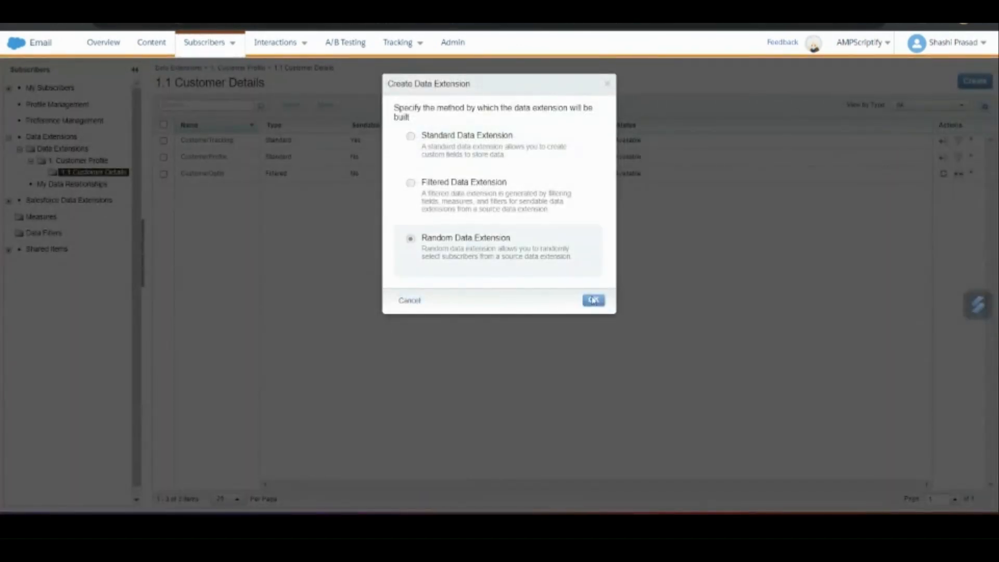
click(593, 300)
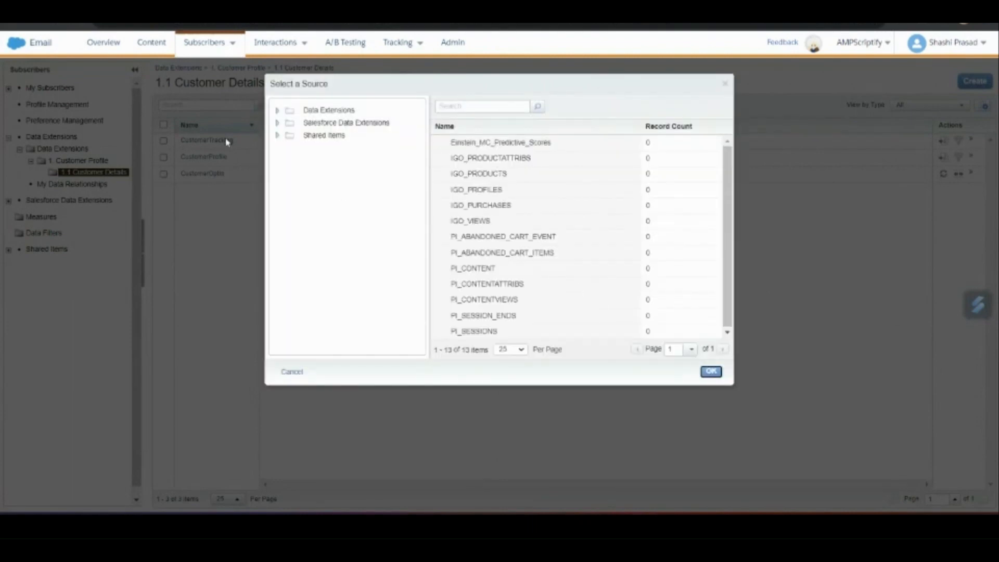
click(277, 110)
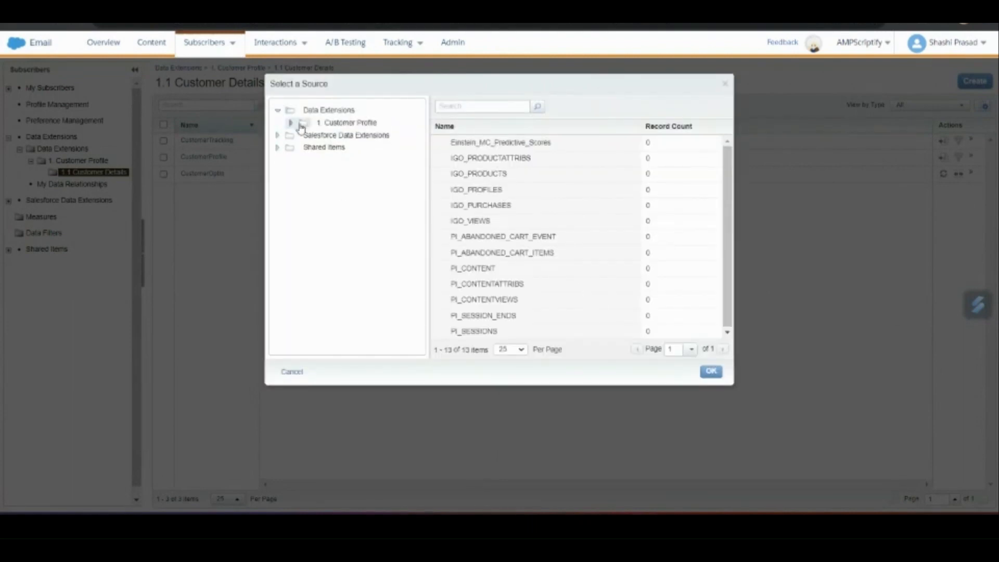
click(291, 124)
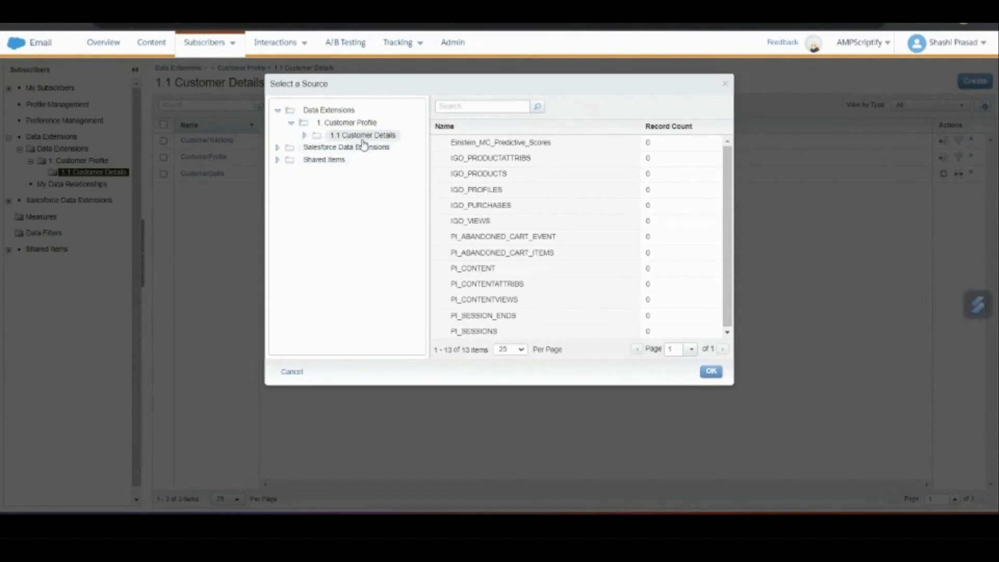
click(363, 136)
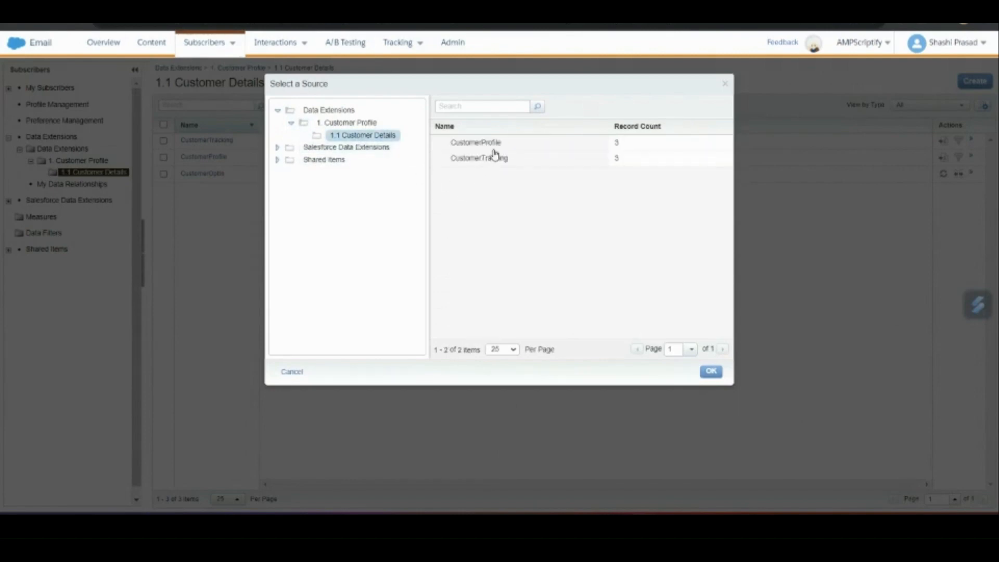
click(495, 146)
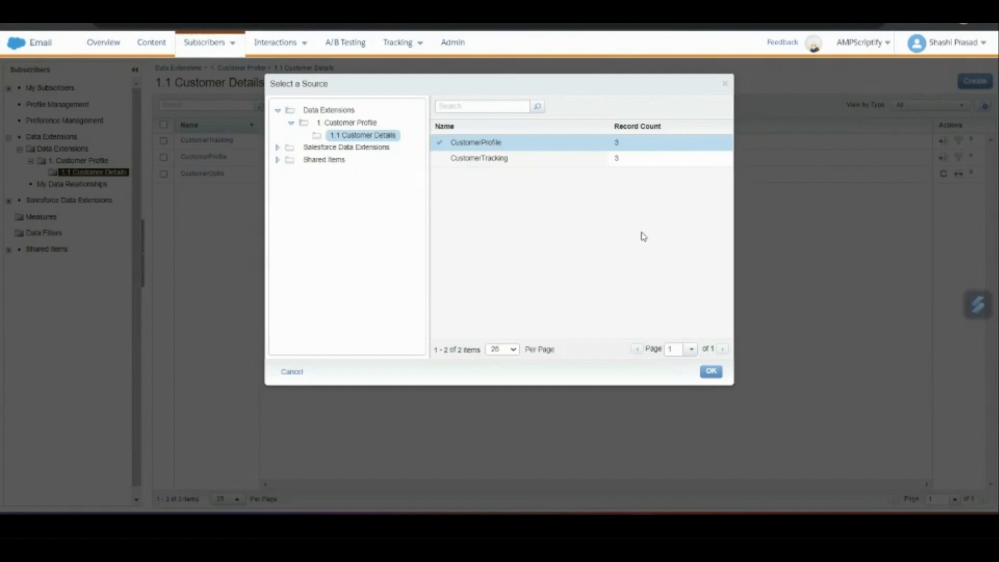
click(480, 158)
click(710, 371)
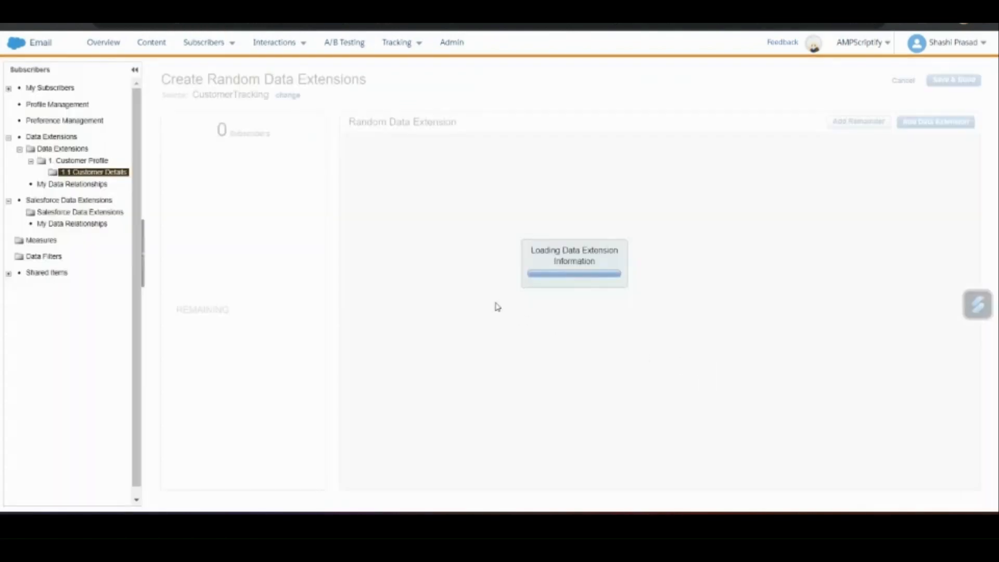
Add a remainder and one random data extension, set the random segment's size to 50%, and save and build them
click(855, 124)
click(935, 122)
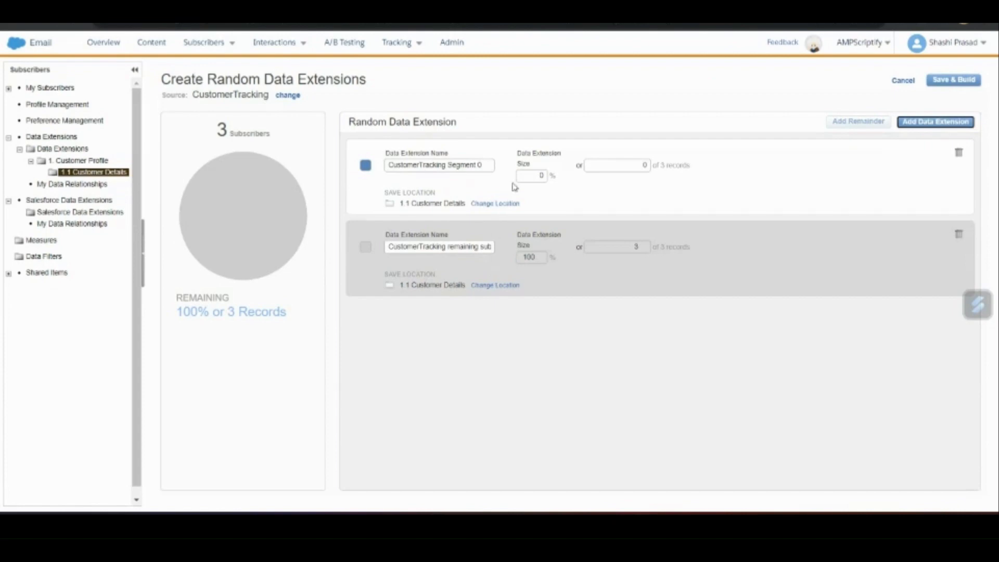
click(540, 176)
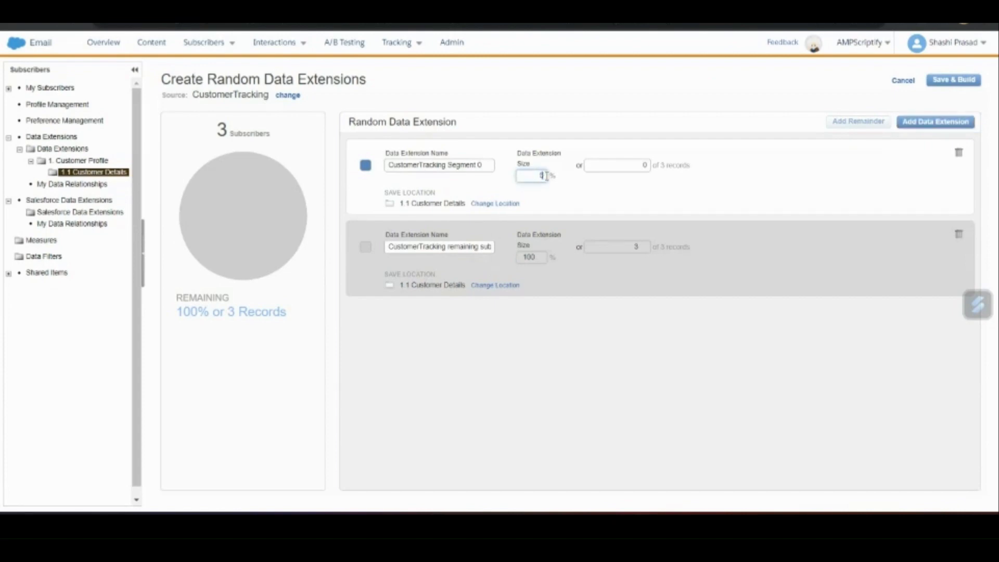
text(50)
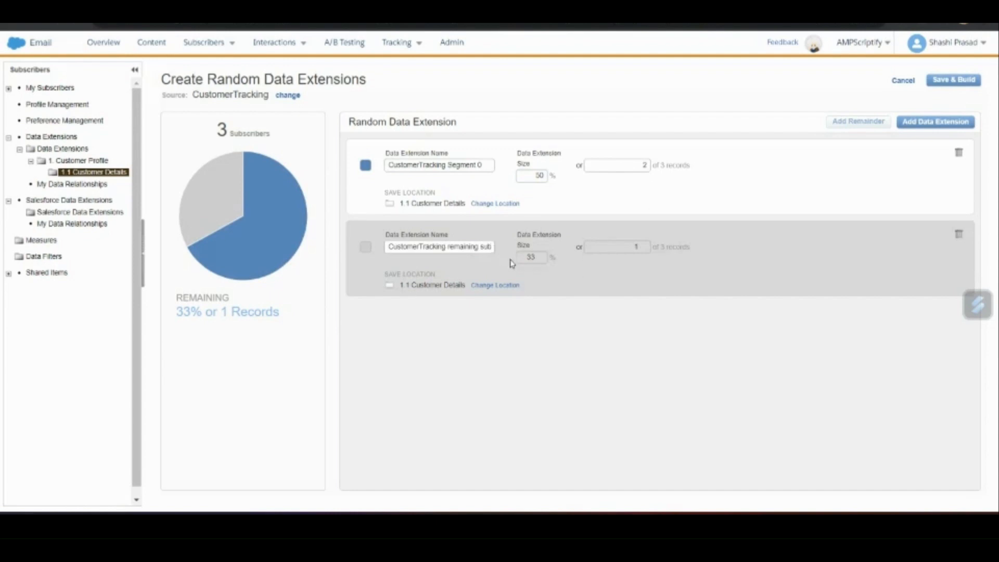
click(951, 82)
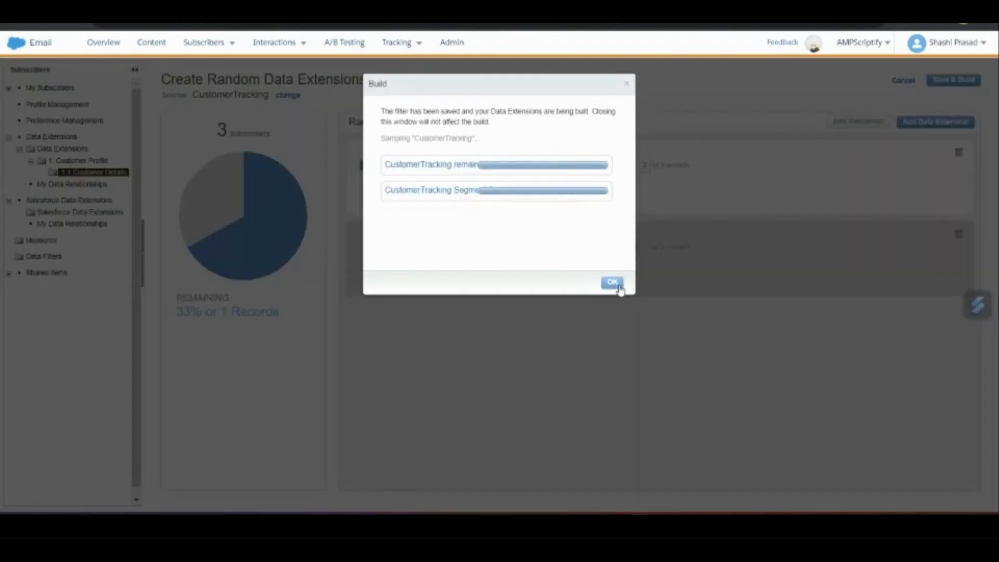
click(613, 282)
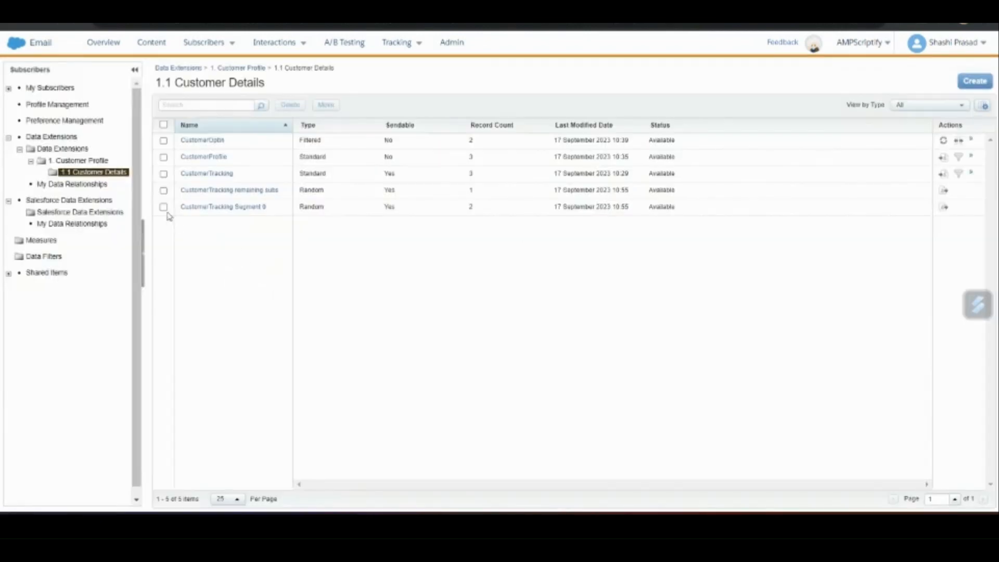
Review the properties of CustomerOptIn and CustomerTracking remaining subs, returning to the 1.1 Customer Details folder
click(164, 157)
scroll(167, 167, down, 1)
click(163, 166)
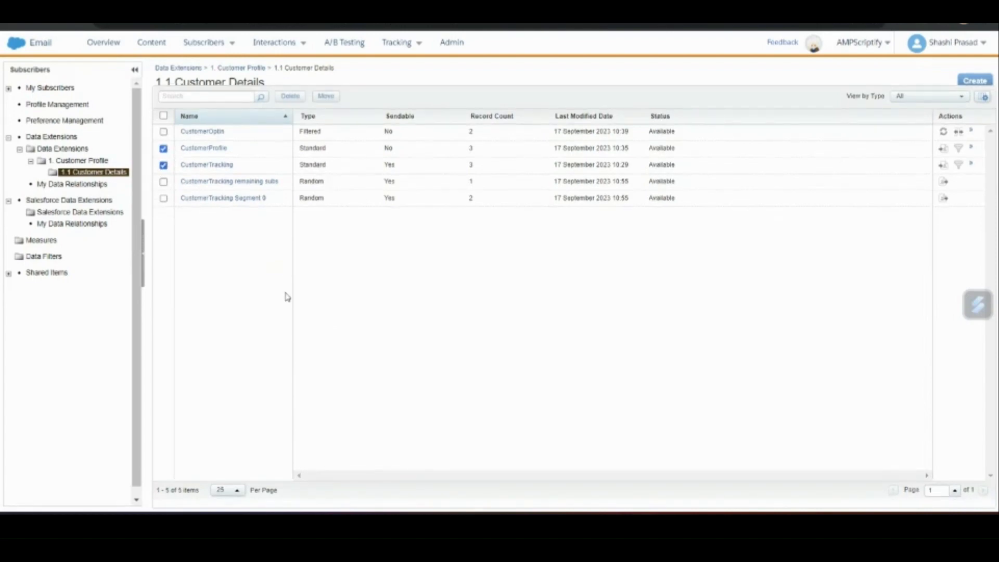
click(164, 165)
click(216, 133)
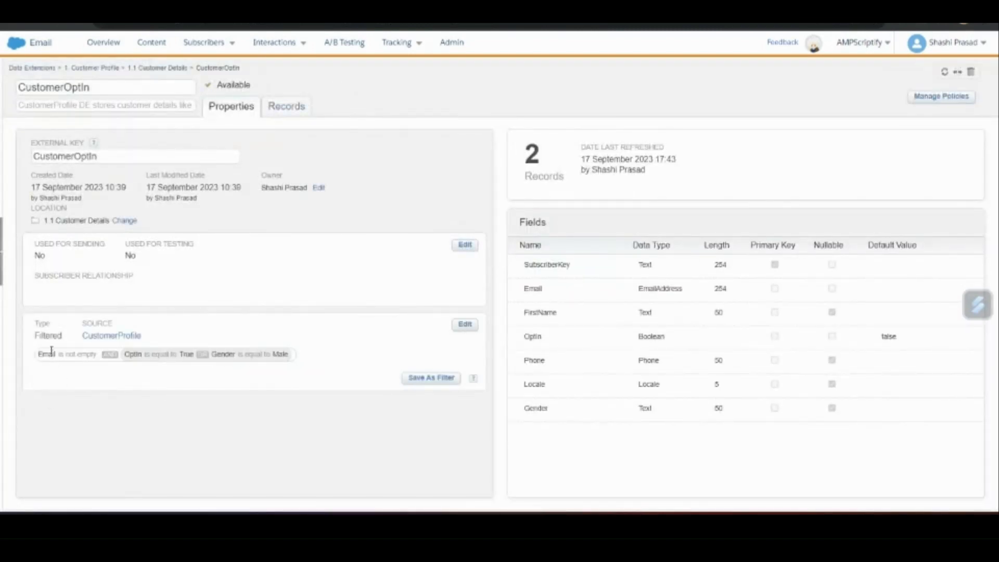
click(158, 68)
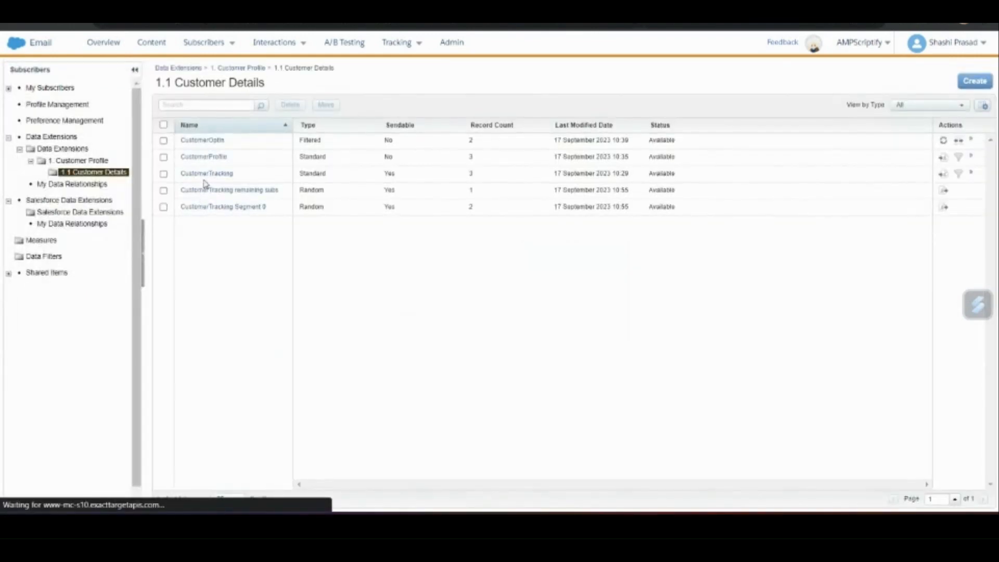
click(213, 191)
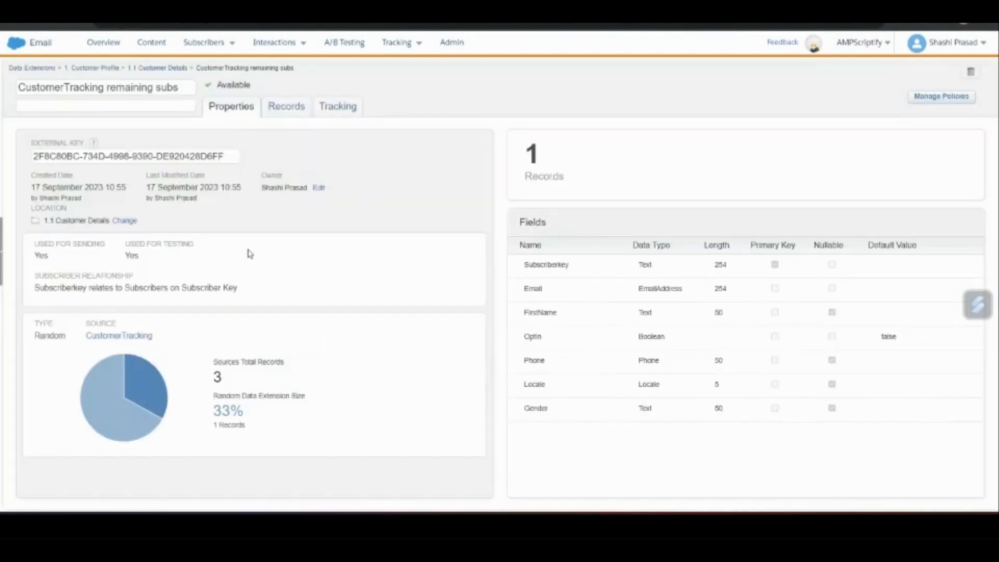
click(182, 69)
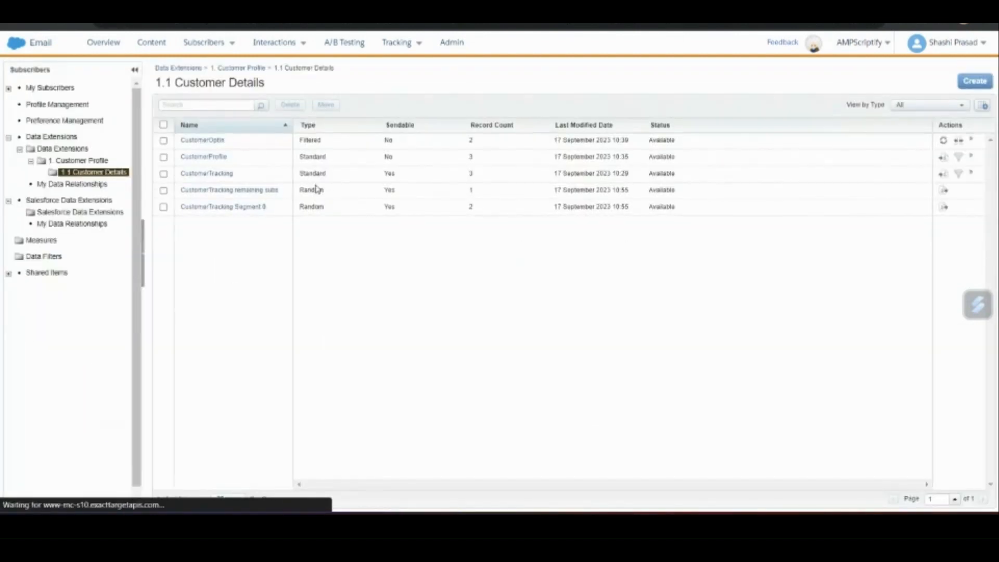
Examine the type of each data extension in 1.1 Customer Details, and switch to Contact Builder to view the same folder
double_click(307, 124)
double_click(311, 140)
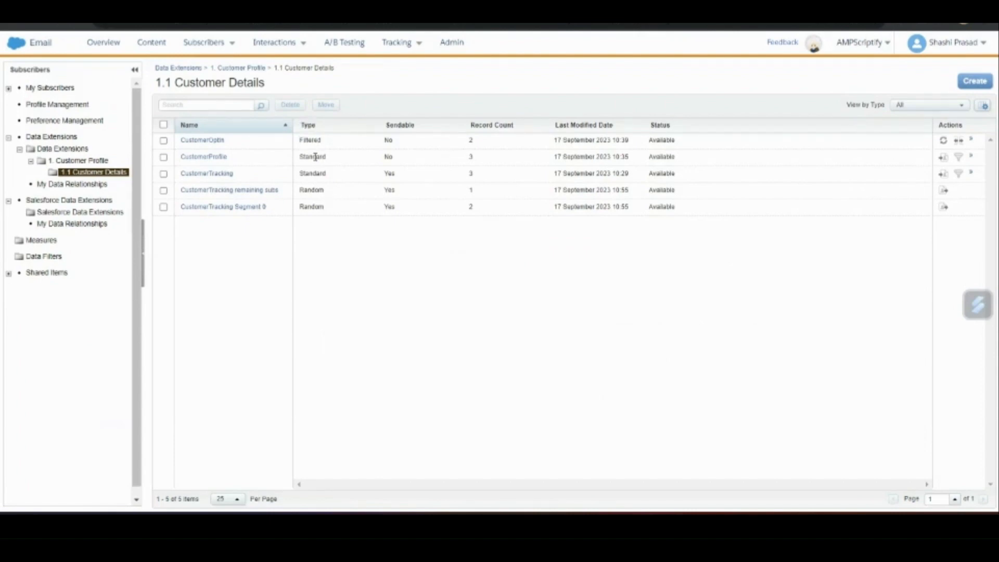
double_click(313, 156)
double_click(317, 173)
double_click(311, 189)
double_click(313, 206)
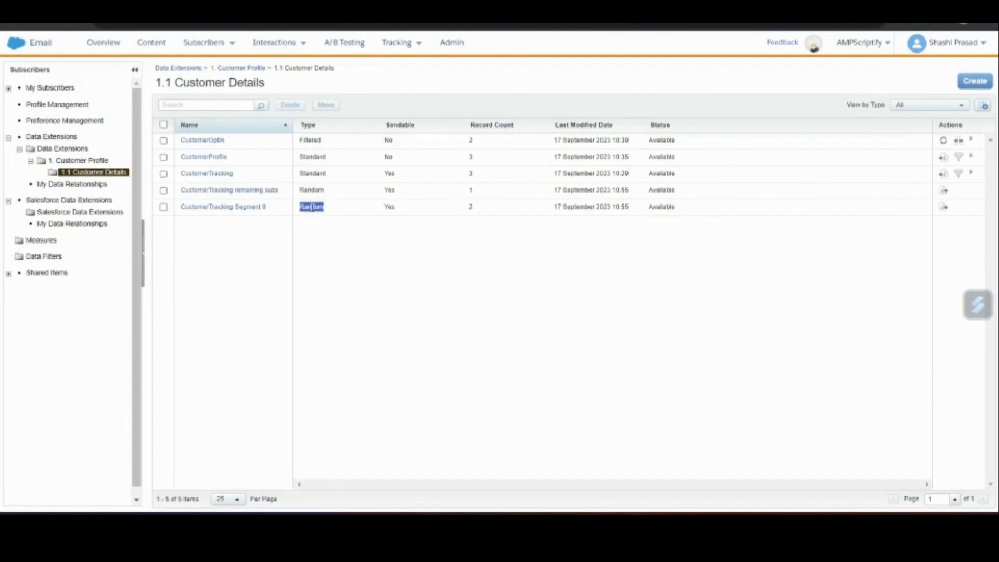
click(340, 310)
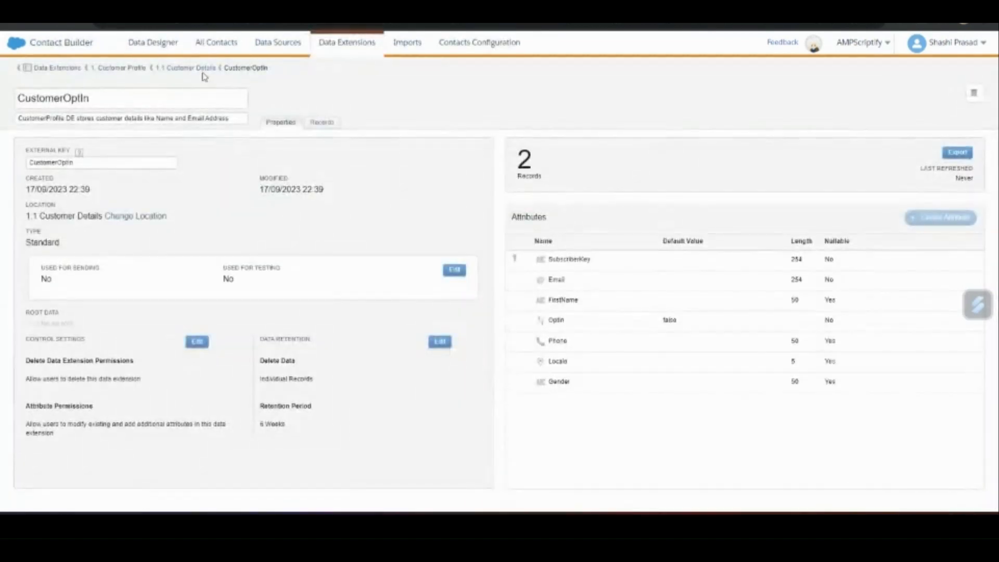
click(203, 71)
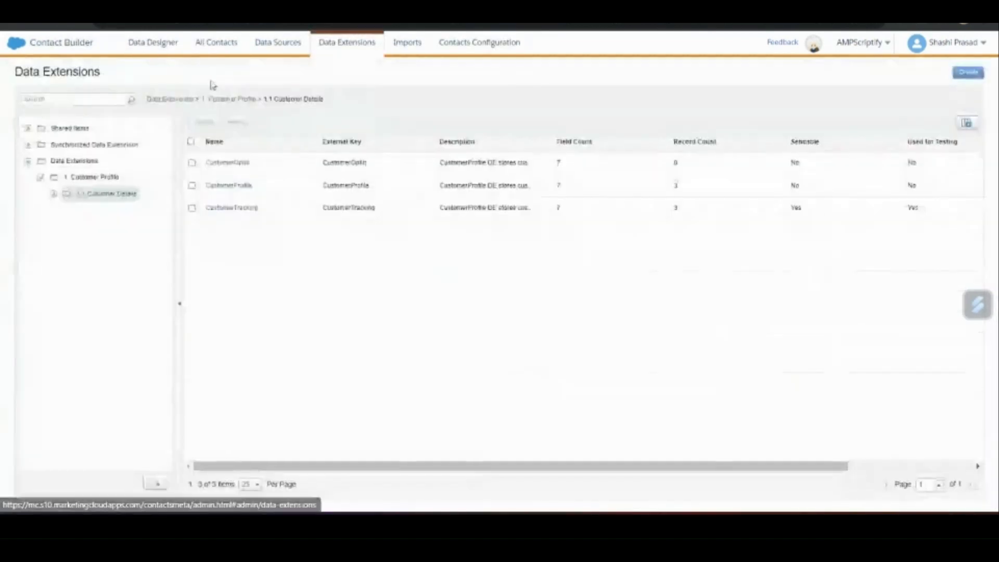
click(91, 194)
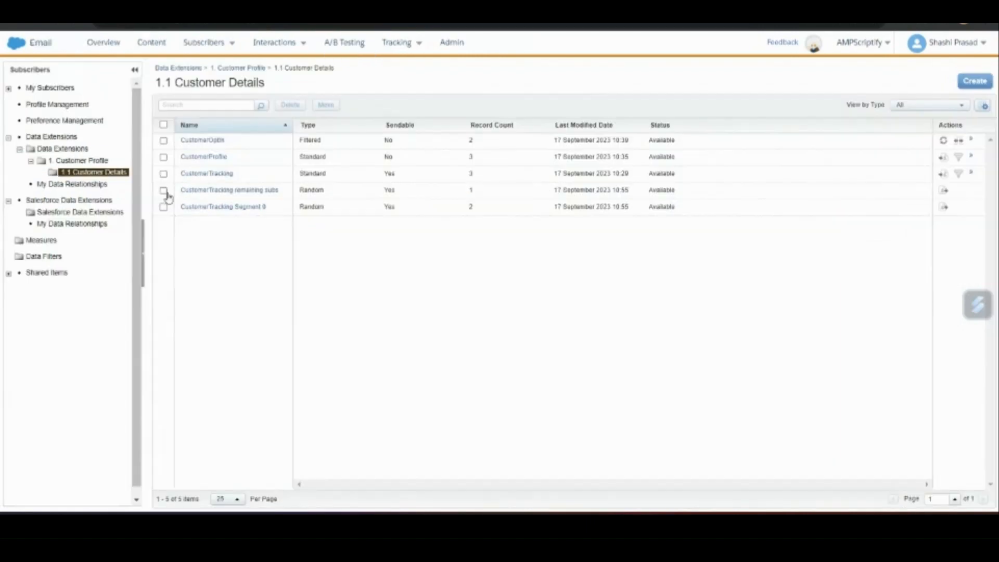
In Email Studio, move CustomerTracking remaining subs and CustomerTracking Segment 0 to the Salesforce Data Extensions folder and open that folder
click(165, 193)
click(164, 198)
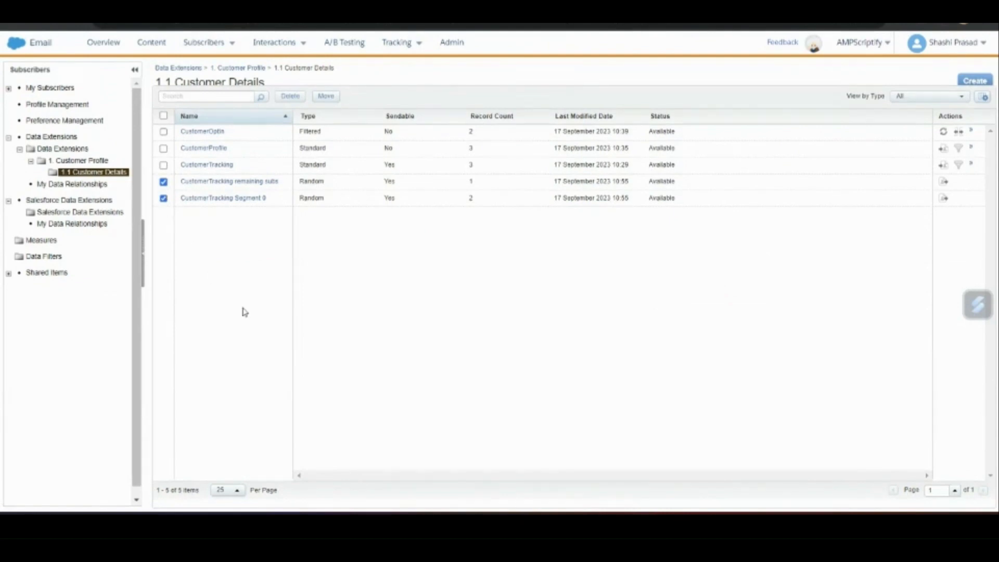
click(328, 97)
click(479, 127)
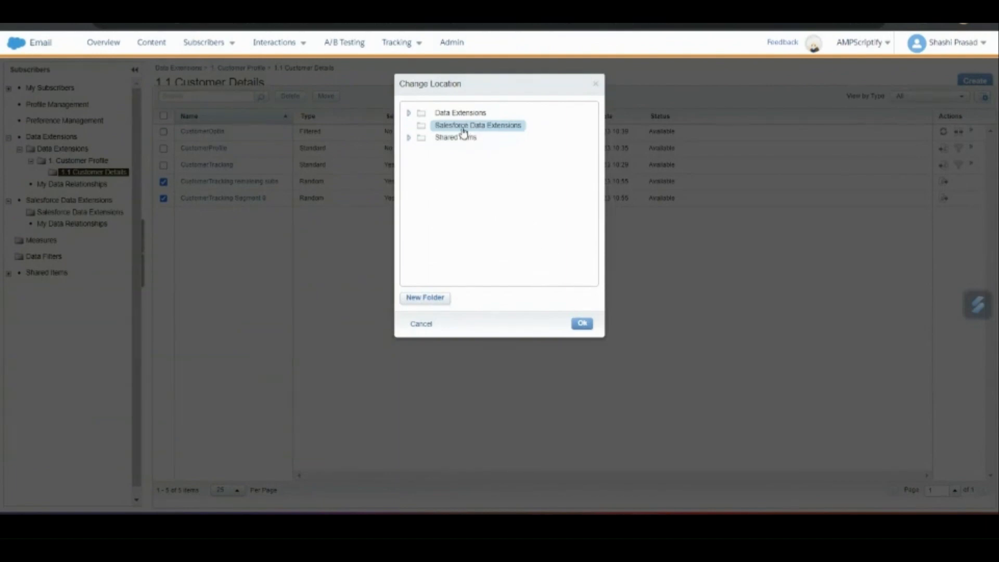
click(582, 323)
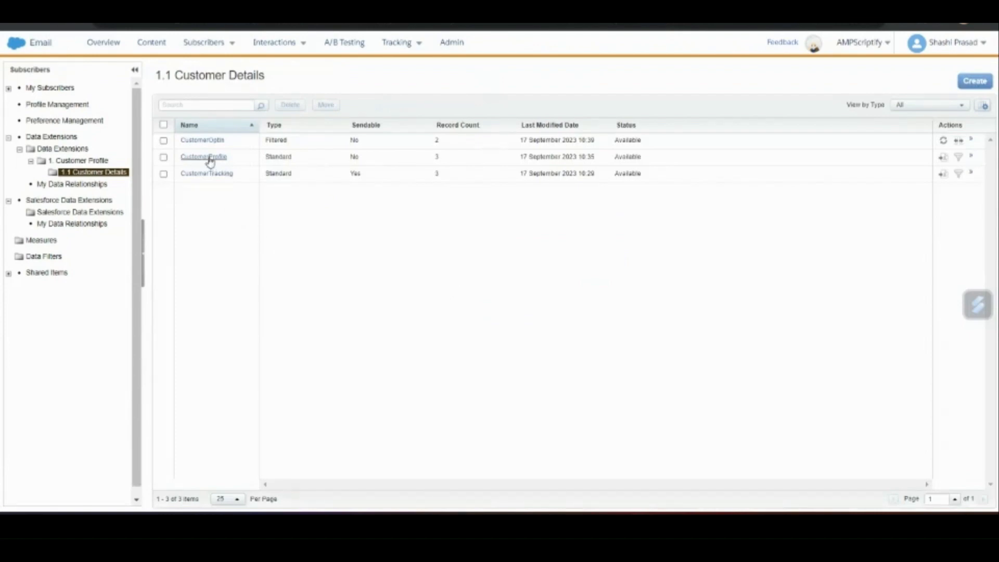
click(57, 218)
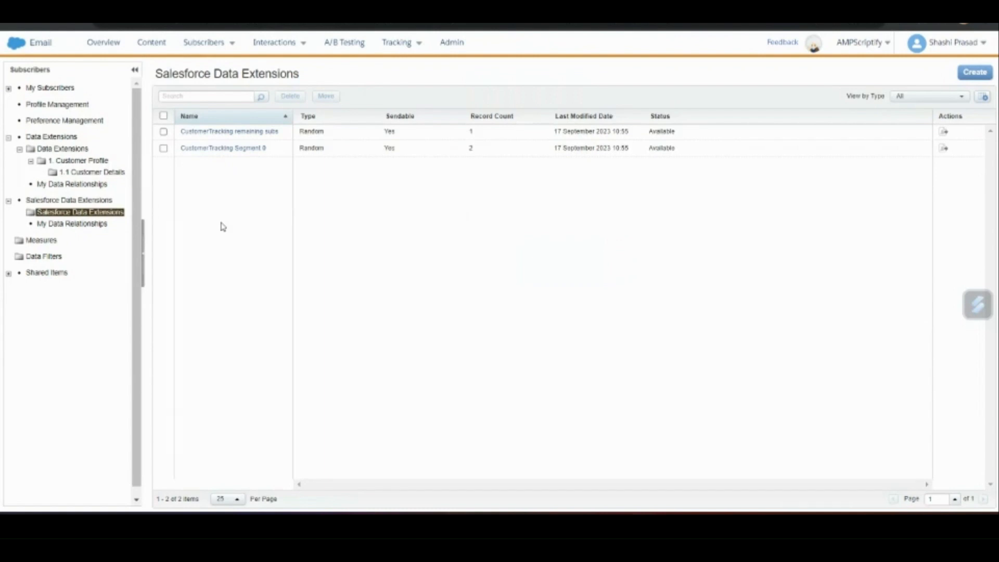
Review the properties of CustomerTracking Segment 0, and return to the 1.1 Customer Details folder
click(233, 151)
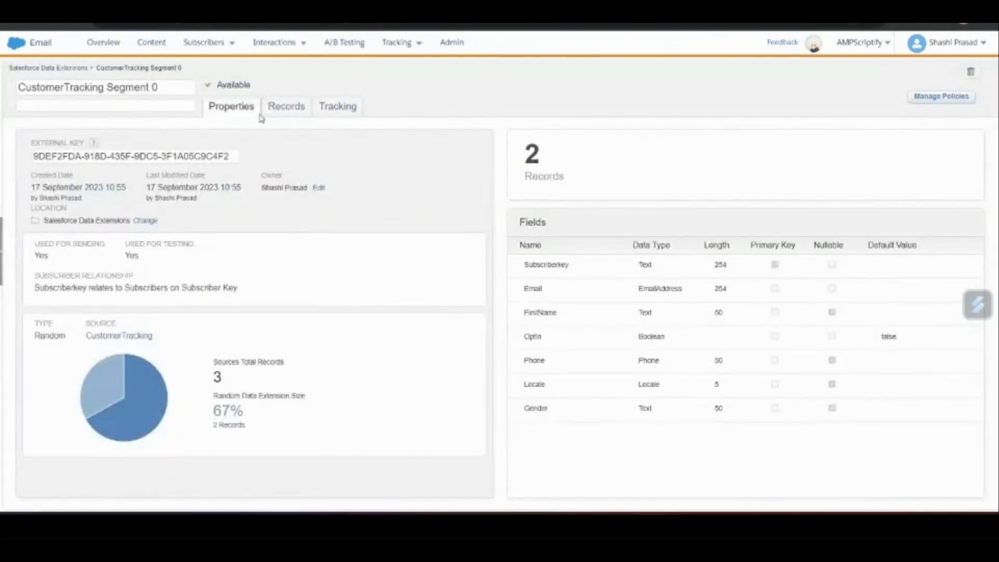
click(64, 70)
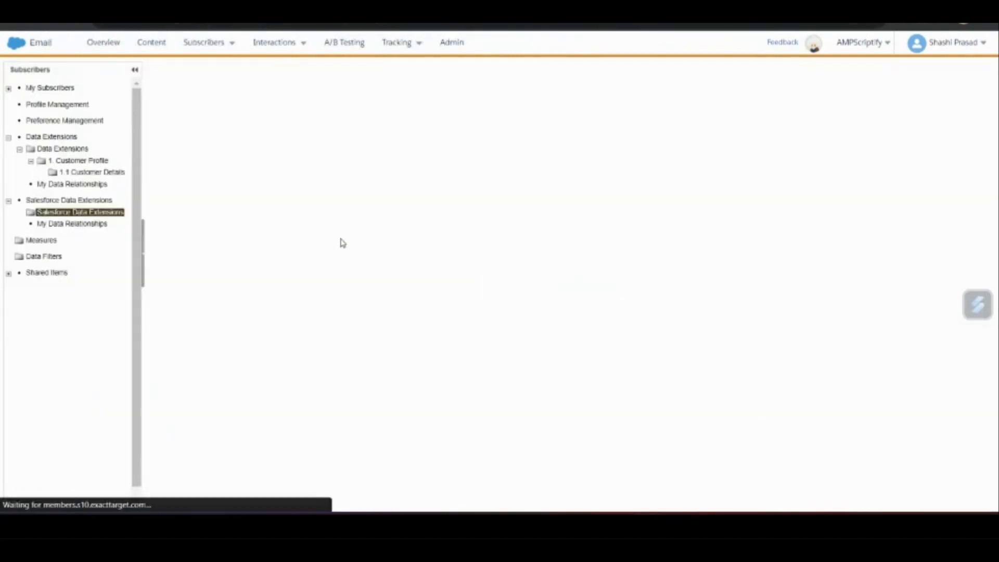
click(92, 171)
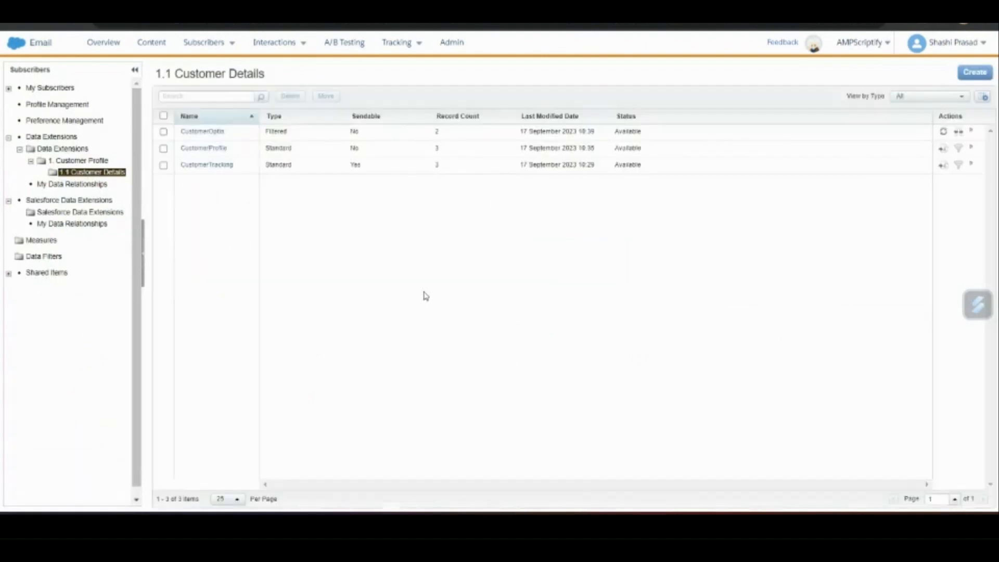